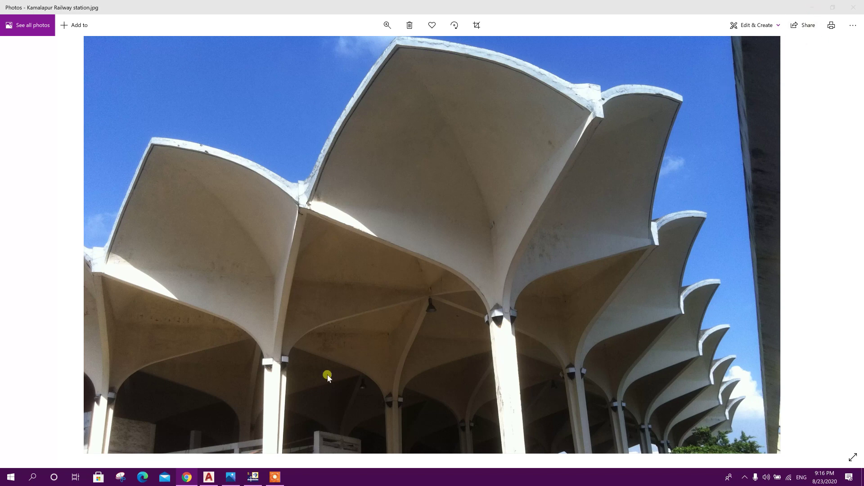
Step: Put away the railway station photo, open the DECODE BD website's Tutorial page and look through the new and featured tutorials
click(812, 7)
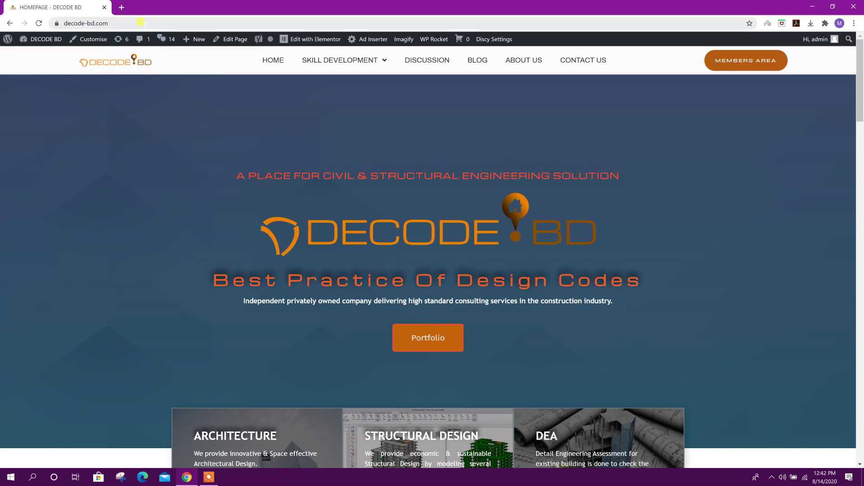
mouse_move(384, 61)
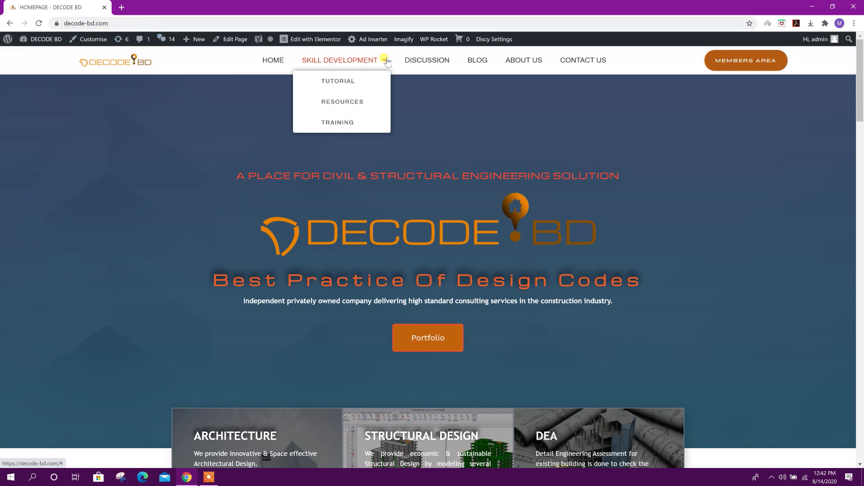
click(342, 88)
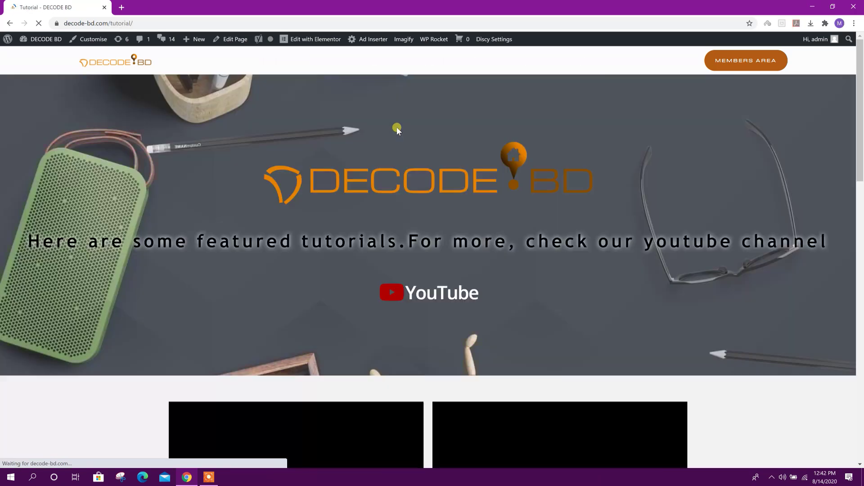
scroll(451, 261, down, 5)
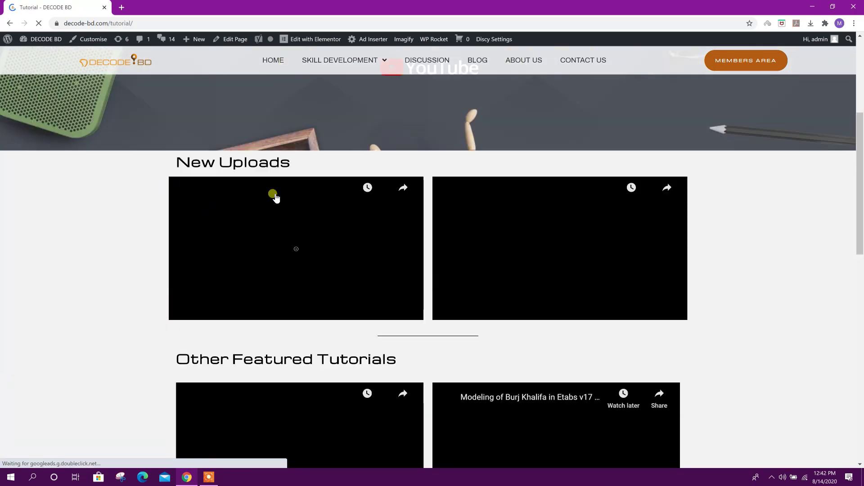
scroll(277, 263, down, 3)
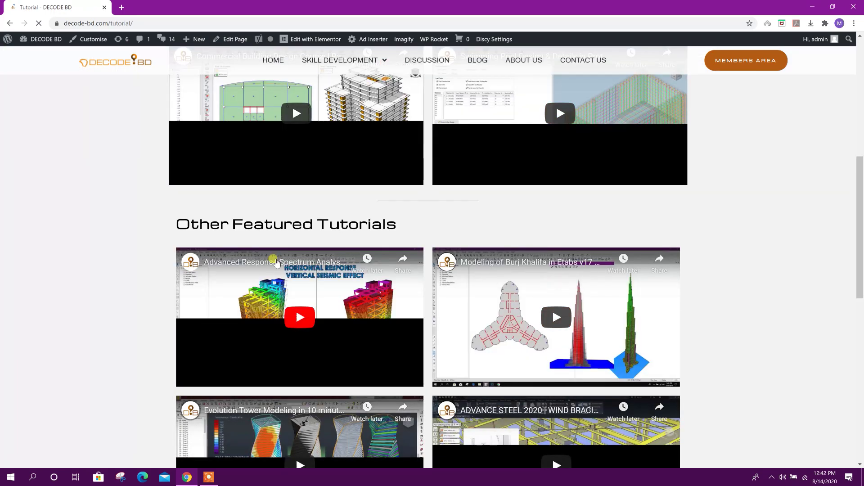
scroll(276, 264, down, 10)
scroll(384, 245, up, 8)
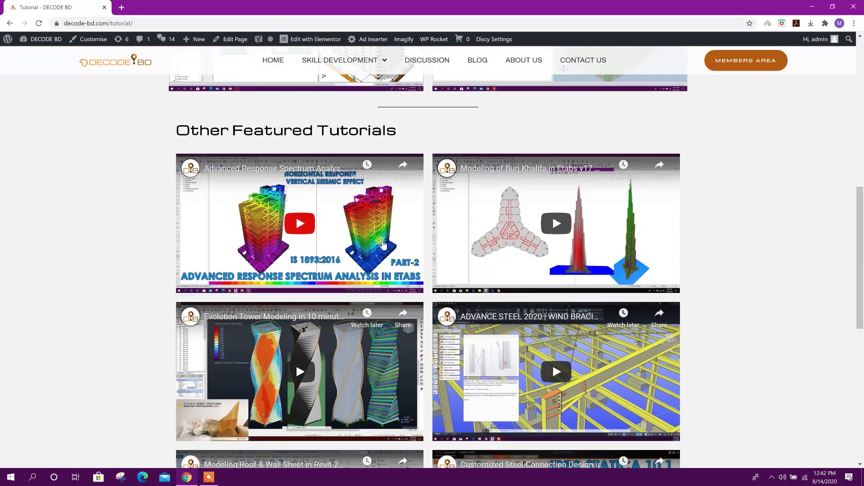
scroll(383, 244, up, 15)
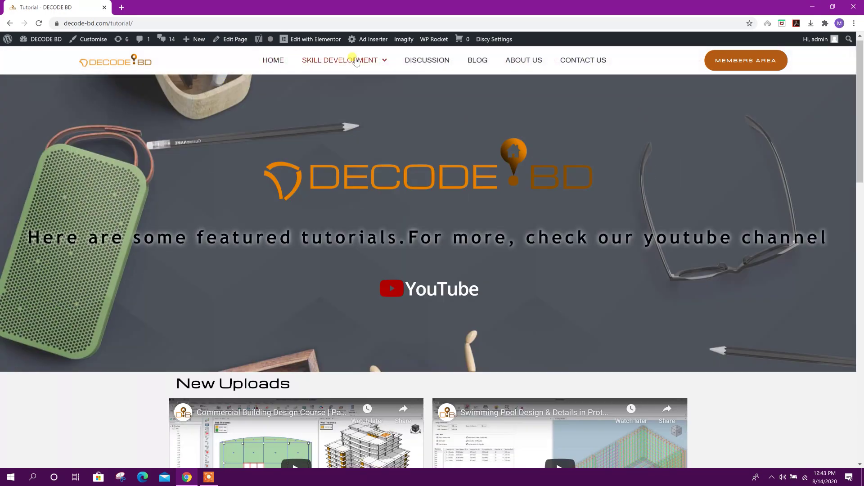
Step: Open the website's Resources page and look through the downloadable PDF books and Excel sheets
mouse_move(355, 62)
click(355, 100)
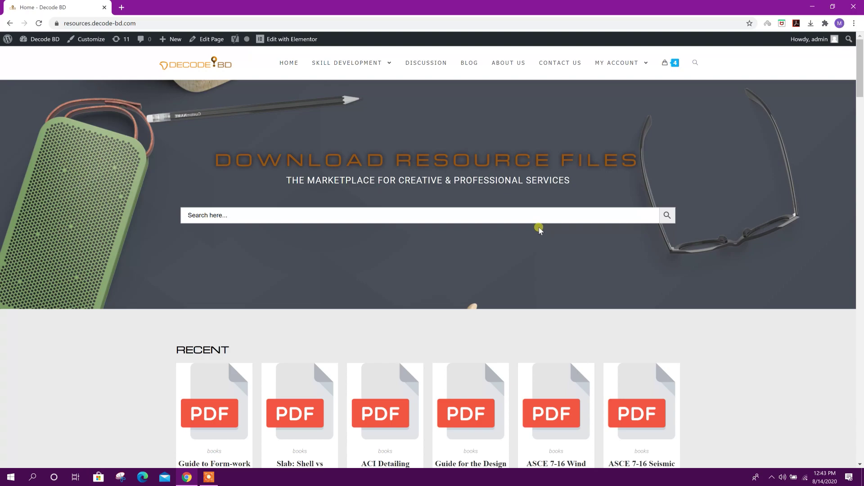
scroll(508, 208, down, 10)
scroll(450, 223, down, 20)
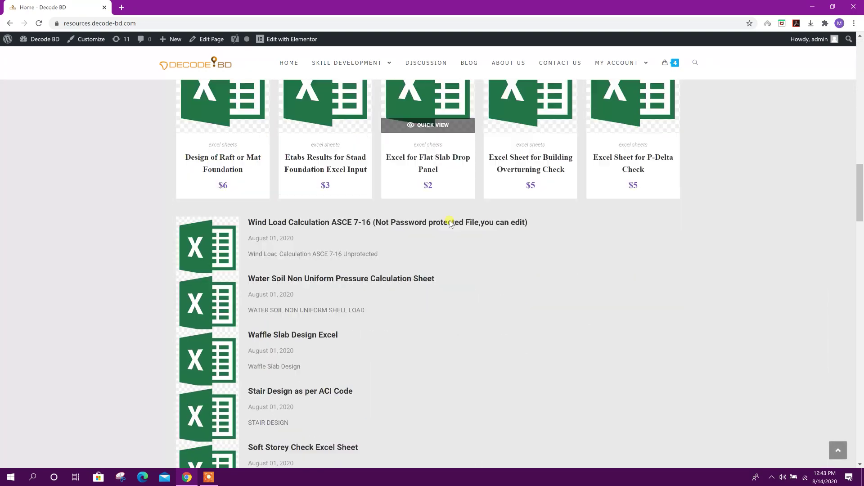
scroll(449, 220, down, 4)
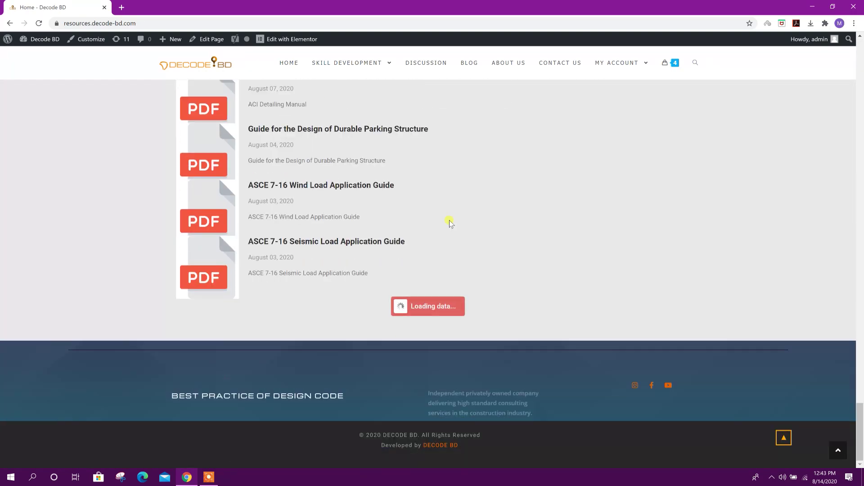
scroll(469, 251, up, 15)
scroll(510, 282, up, 20)
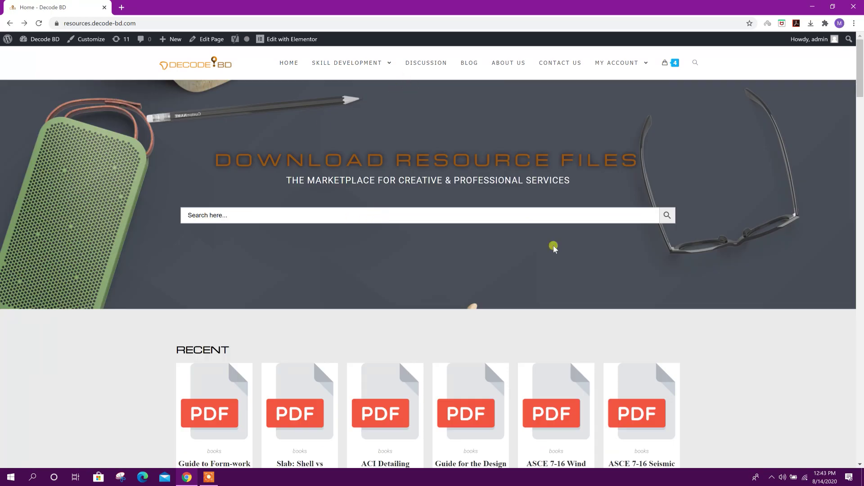
Step: Open the website's Discussion page and look through the recent engineering questions
click(432, 67)
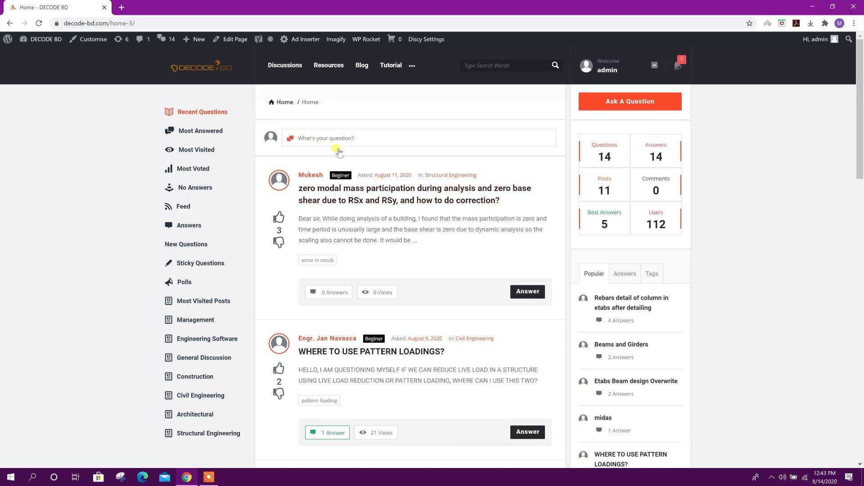
scroll(420, 226, down, 7)
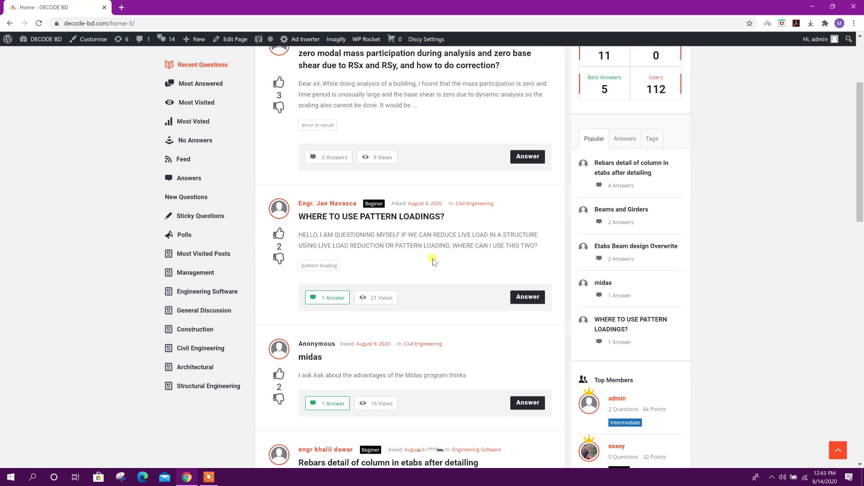
scroll(428, 268, down, 1)
scroll(423, 263, up, 8)
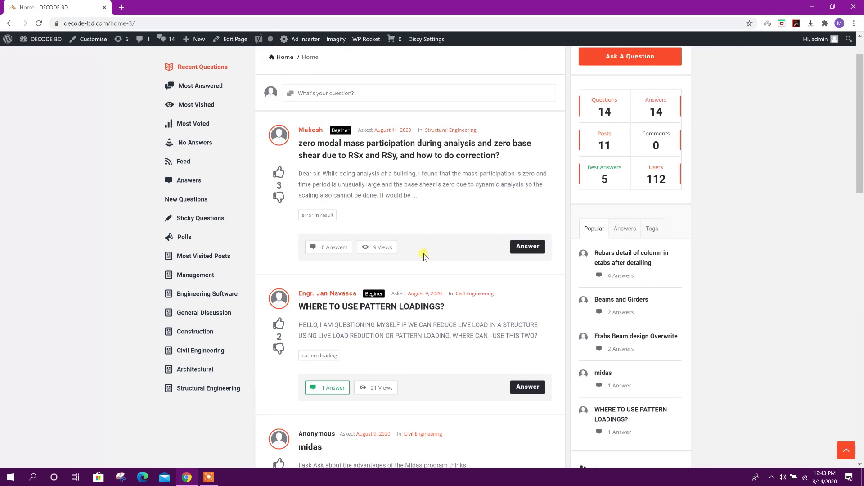
Step: Open the website's Blog page and look through the structural engineering articles
click(360, 68)
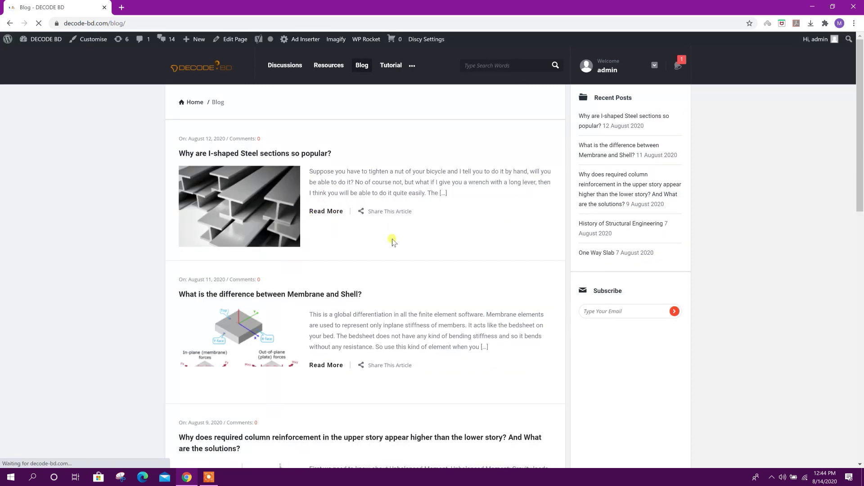
scroll(393, 237, down, 8)
scroll(441, 266, down, 4)
scroll(437, 283, up, 10)
scroll(401, 218, up, 2)
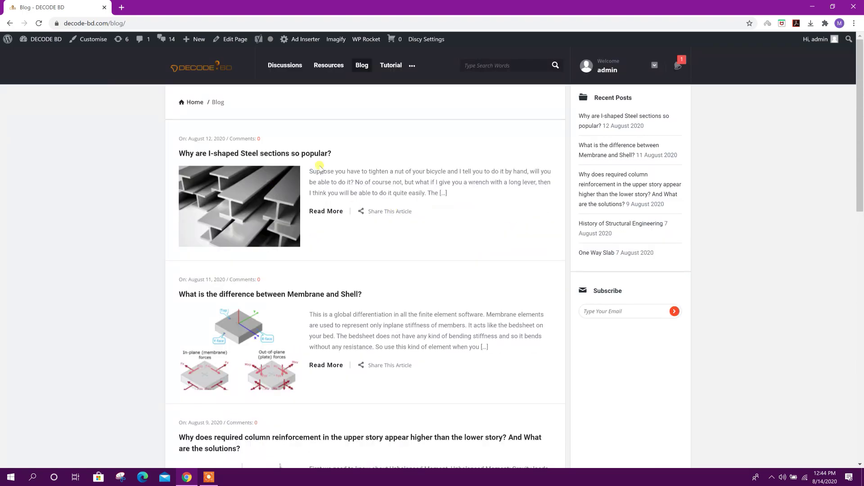
scroll(426, 272, down, 6)
scroll(428, 279, up, 6)
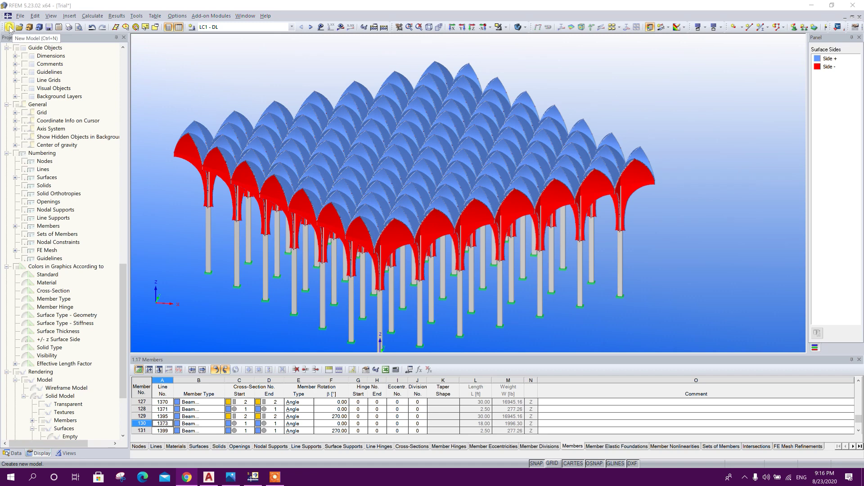
Step: In RFEM, create a 3D model named KAMLAPUR RAILWAY STRUCTURE in DLUBAL PROJECTS, using ASCE 7-16 and an upward Z-axis
click(11, 27)
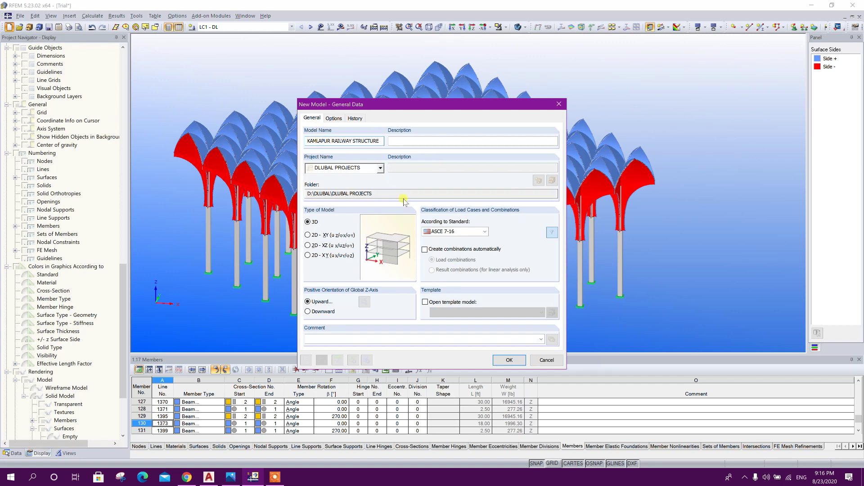
click(509, 360)
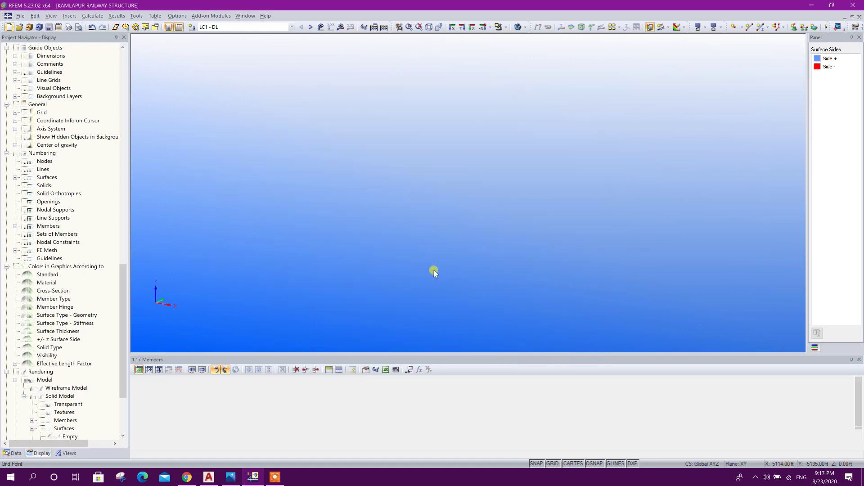
scroll(481, 262, up, 3)
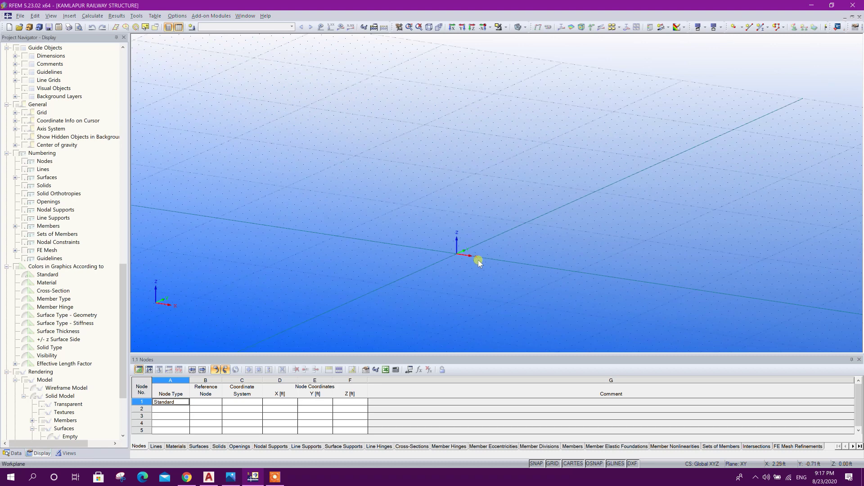
Step: Set the work plane to XZ in the global coordinate system and display the model data in the project navigator
click(855, 27)
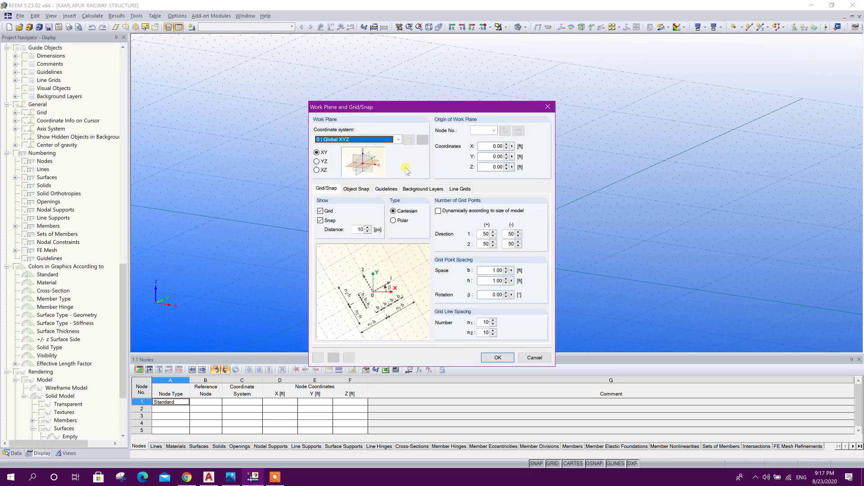
drag(399, 111, 587, 76)
click(535, 139)
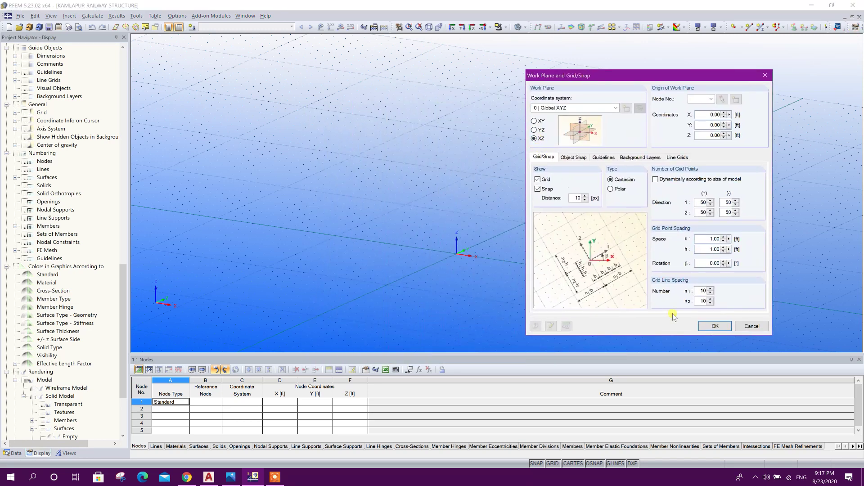
click(715, 326)
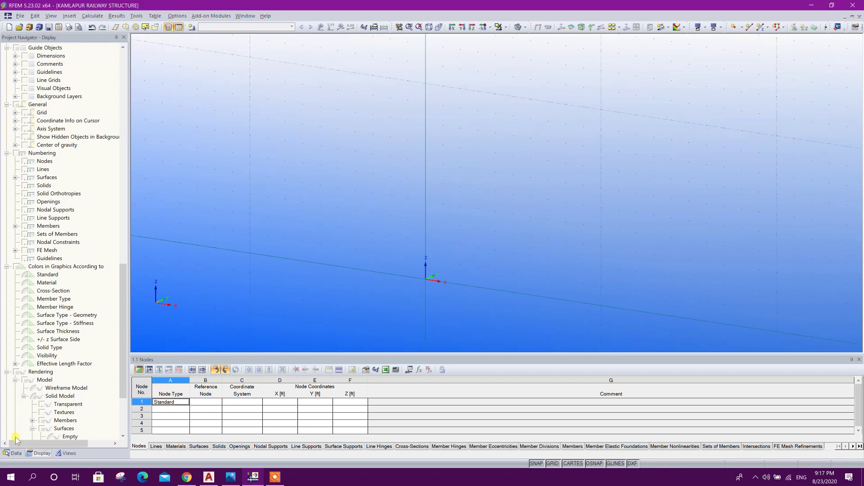
click(16, 453)
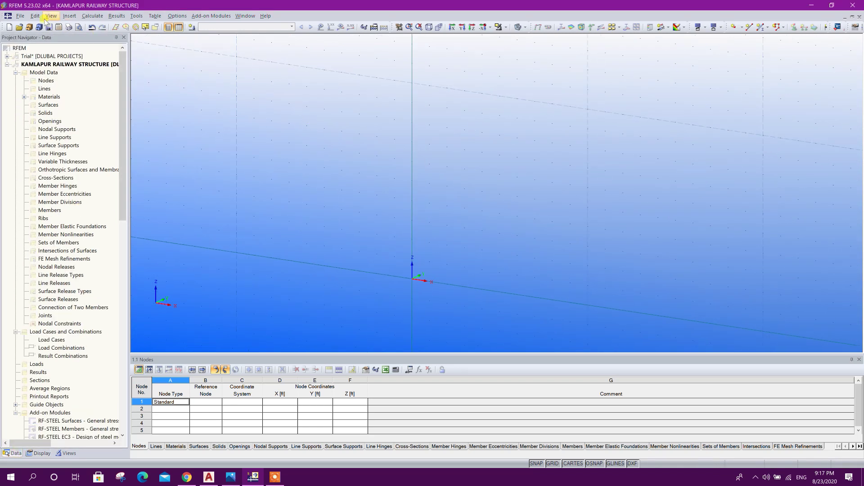
click(69, 17)
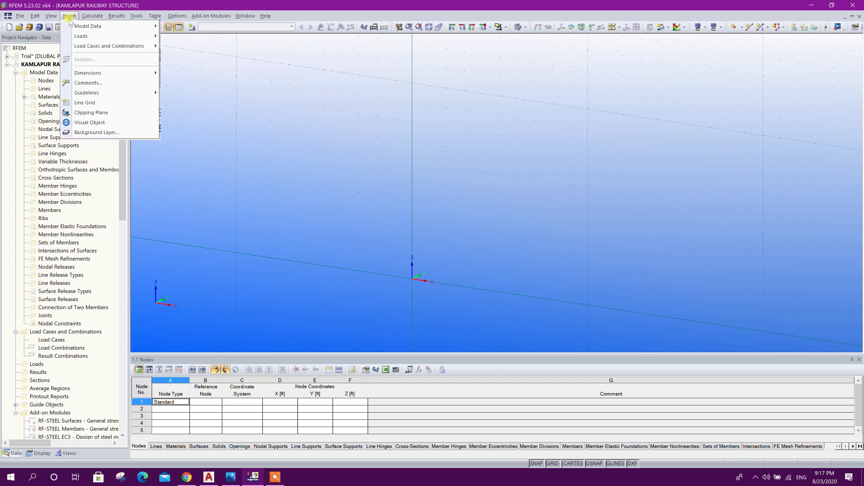
mouse_move(107, 23)
mouse_move(210, 37)
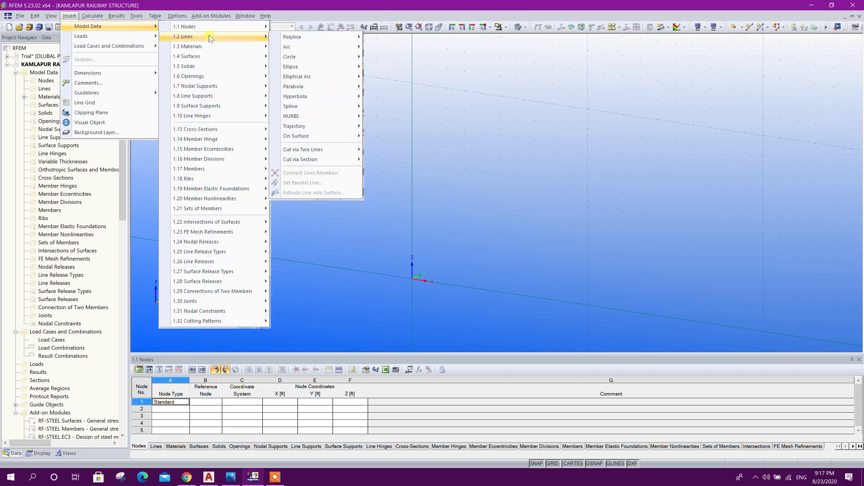
click(300, 7)
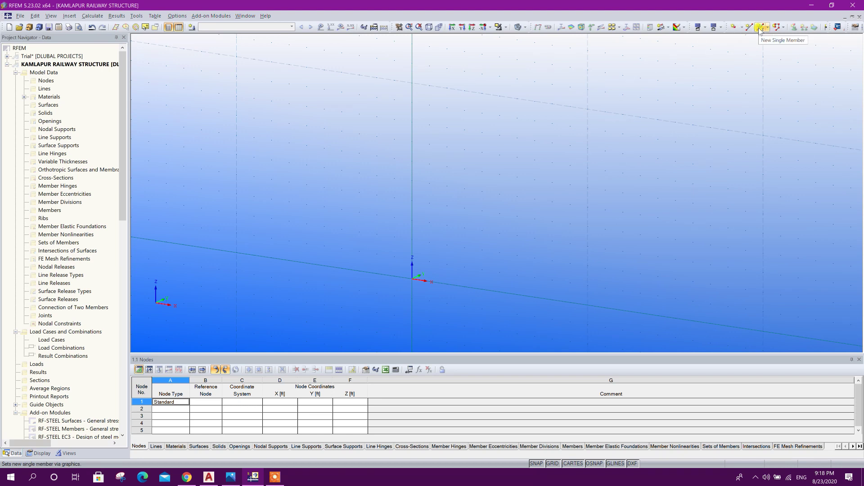
Step: Start a new single beam member and create a thin-walled Cross section for it in Concrete f'c = 4000 psi
click(760, 27)
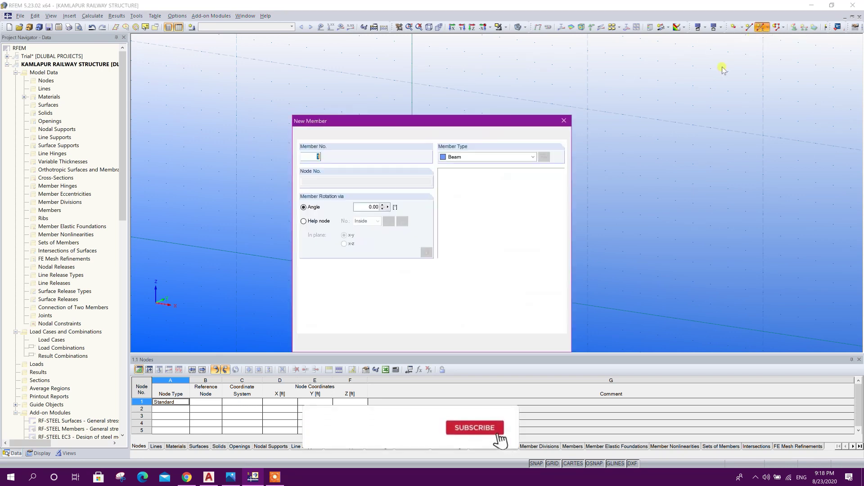
drag(441, 120, 541, 50)
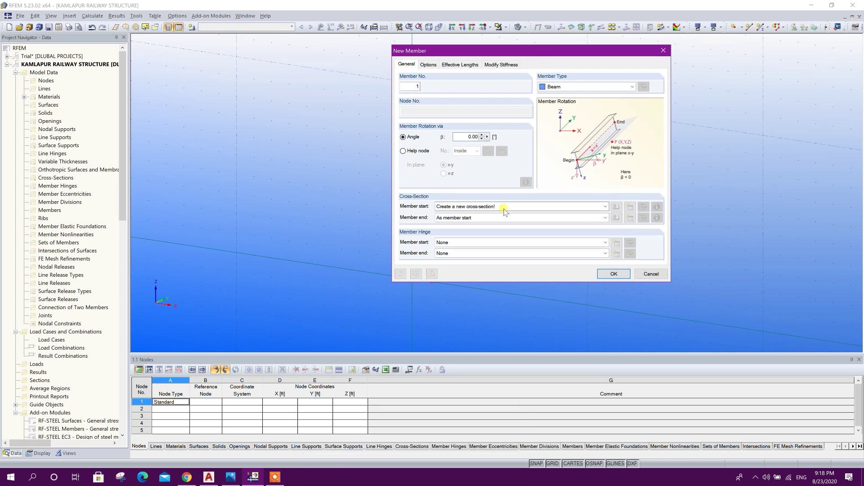
click(615, 217)
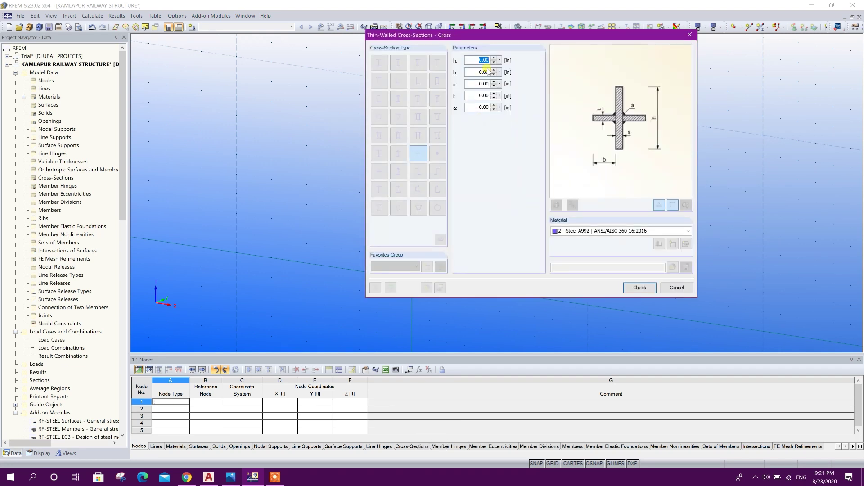
click(626, 231)
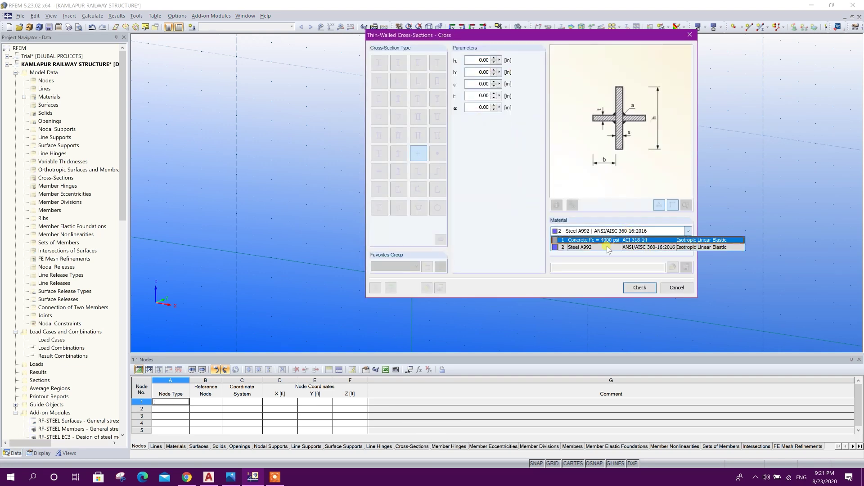
click(599, 240)
Step: Set the cross-shaped section's h to 24 in and b, s and t to 8 in, and accept it for the beam member
click(480, 60)
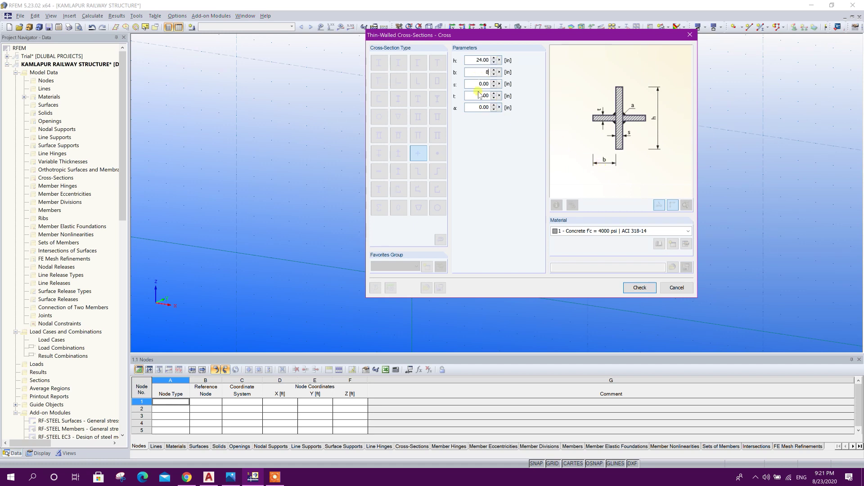
click(474, 84)
text(8)
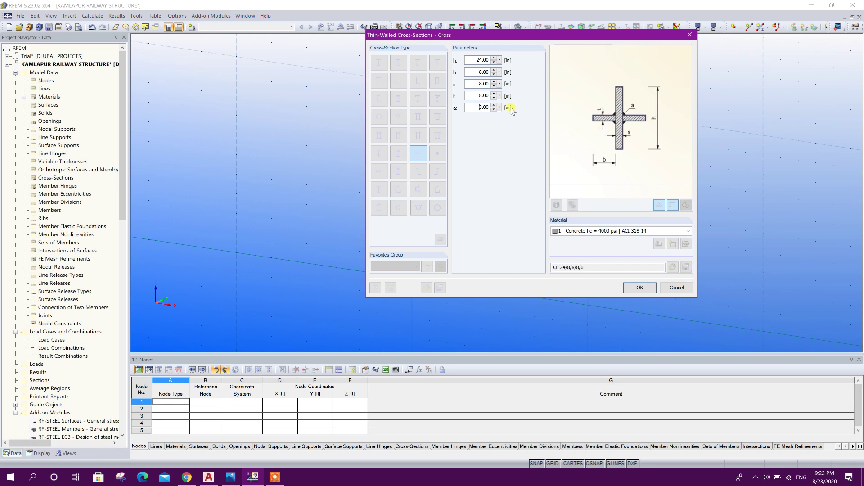
click(634, 289)
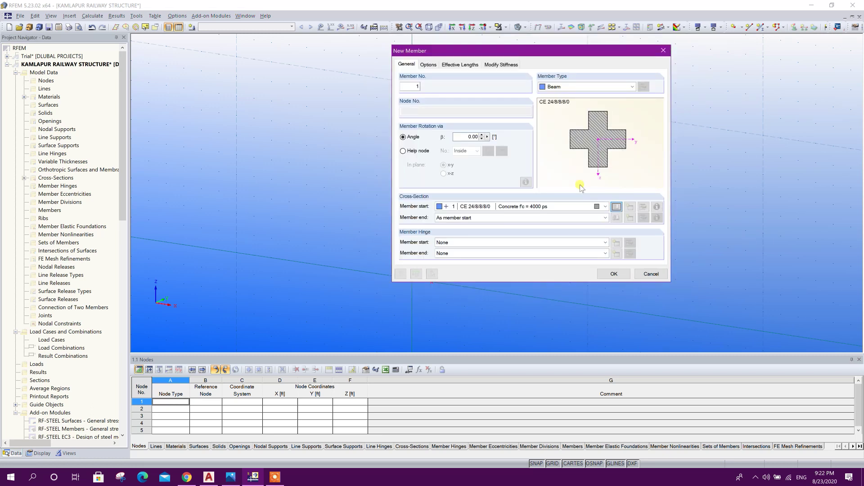
click(617, 274)
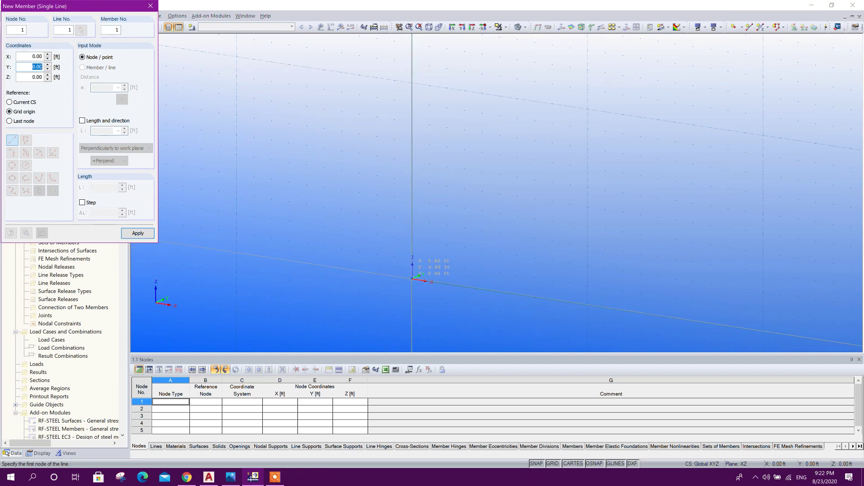
Step: Place the concrete beam member as a vertical column from the origin to X 0, Y 0, Z 30 ft
click(412, 279)
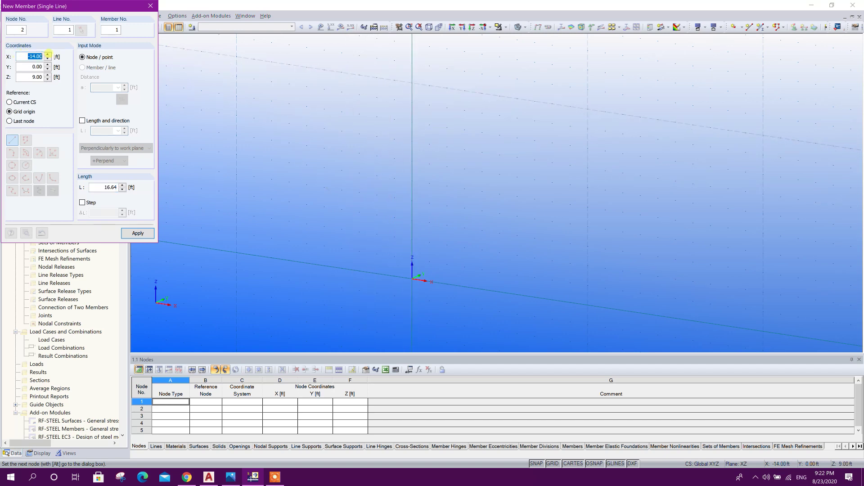
text(0)
click(10, 121)
click(31, 67)
text(30)
click(138, 236)
scroll(440, 241, down, 5)
middle_drag(490, 143, 435, 297)
scroll(436, 297, down, 2)
scroll(425, 216, down, 1)
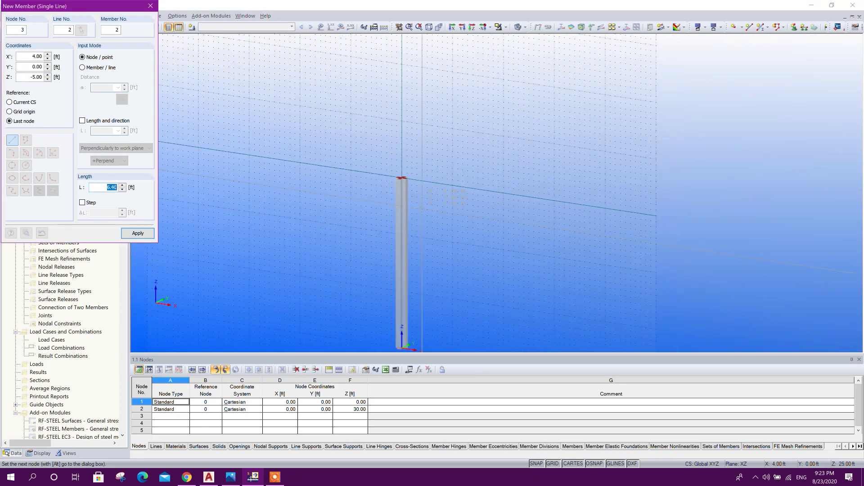
scroll(410, 212, up, 1)
middle_drag(410, 213, 412, 139)
key(Escape)
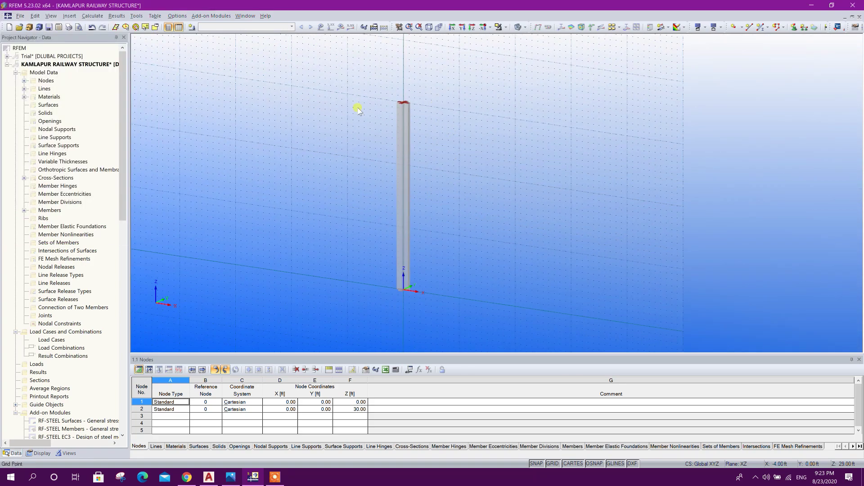
Step: Draw an 18 ft vertical line upward from the top of the column
scroll(404, 168, up, 3)
middle_drag(468, 154, 453, 198)
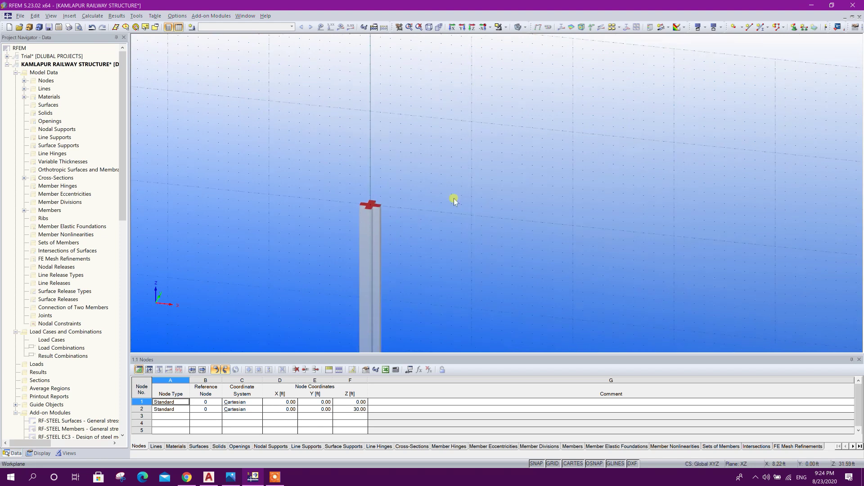
click(747, 28)
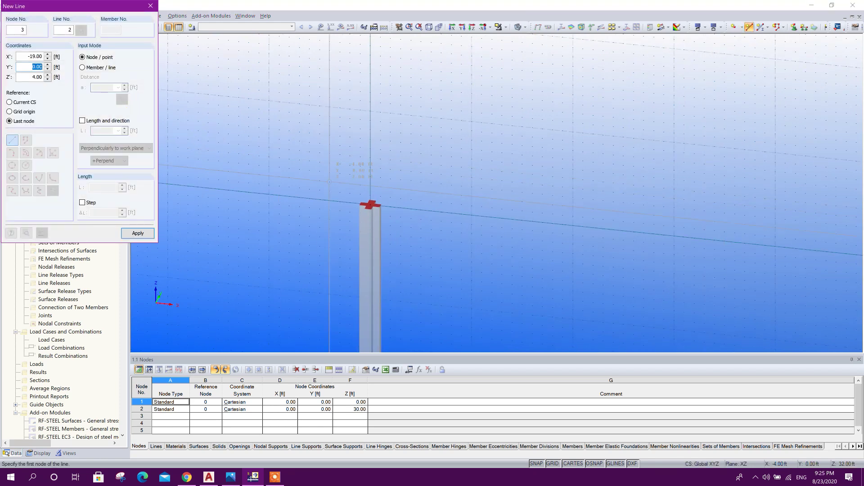
click(370, 205)
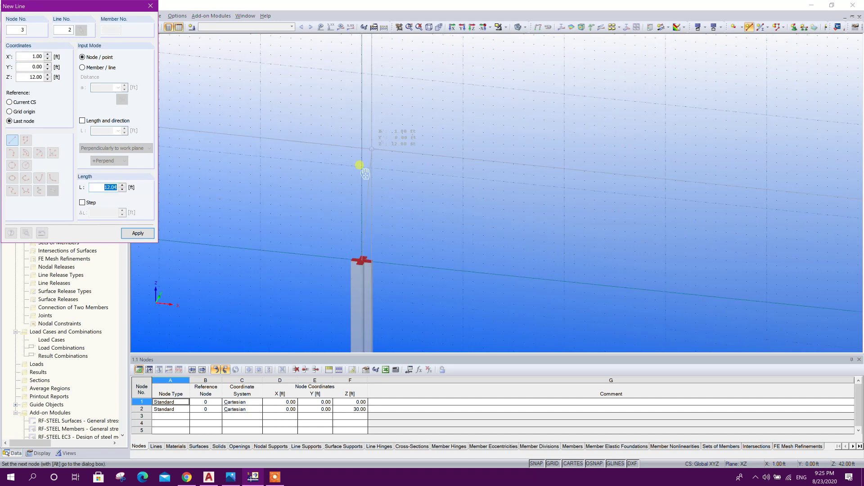
drag(20, 55, 68, 59)
text(0)
key(Tab)
key(Tab)
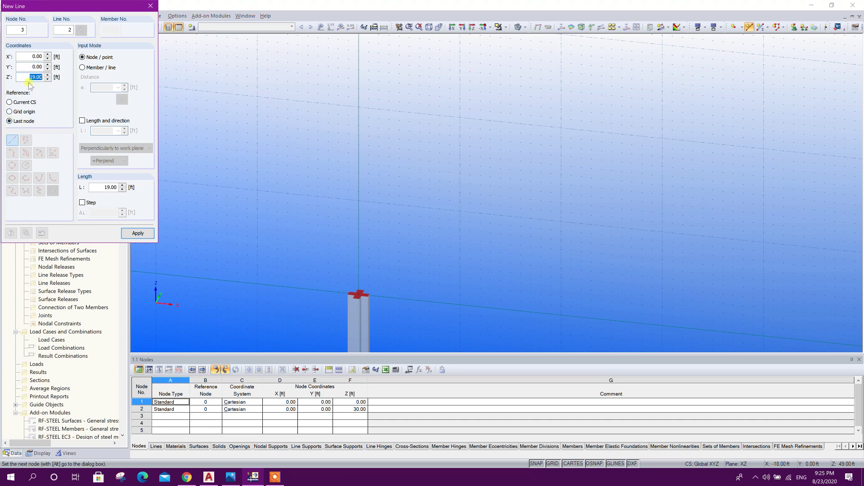
text(18)
click(137, 234)
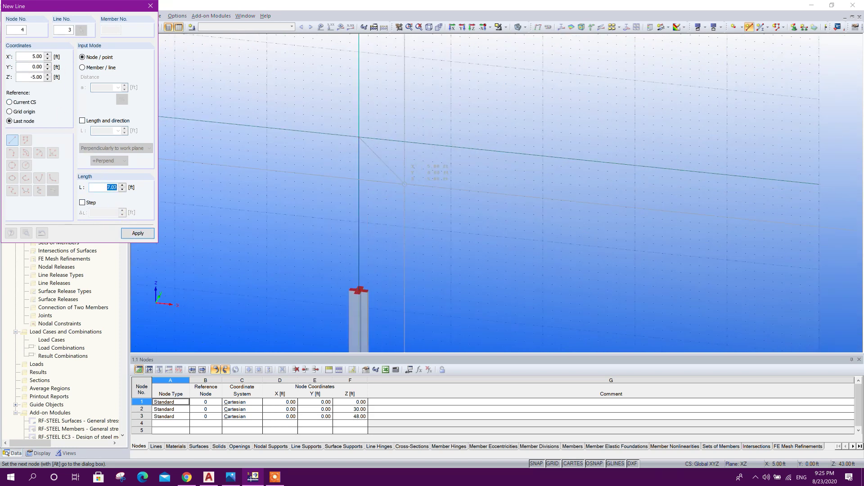
Step: Continue the line 20 ft horizontally in the X direction from the upper end of the vertical line
scroll(463, 154, up, 1)
key(alt+Tab)
scroll(481, 149, down, 4)
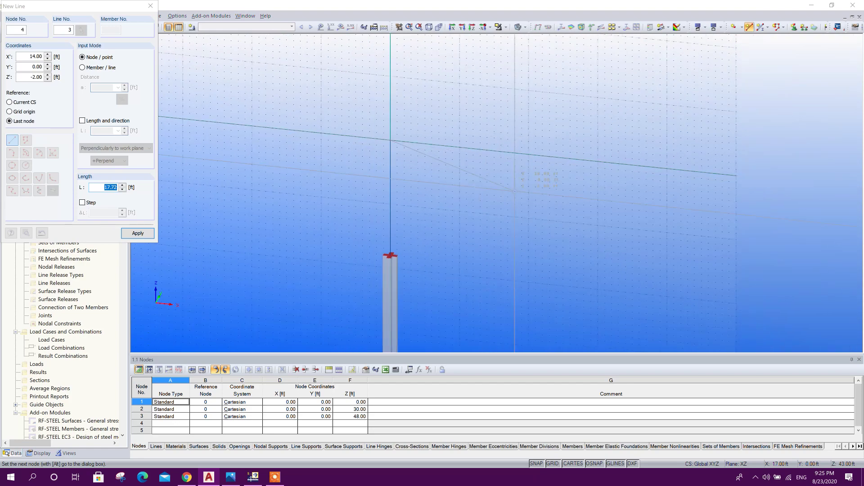
middle_drag(505, 211, 461, 139)
scroll(461, 149, down, 2)
scroll(460, 126, up, 3)
middle_drag(446, 75, 448, 160)
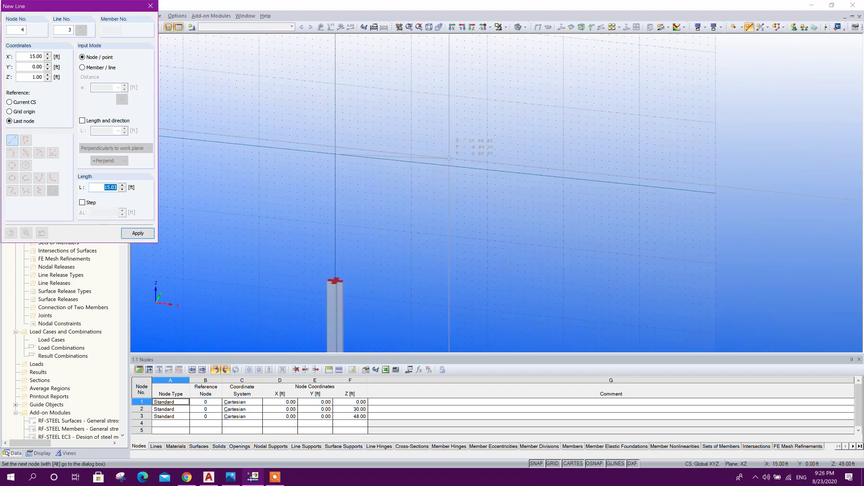
scroll(450, 163, up, 2)
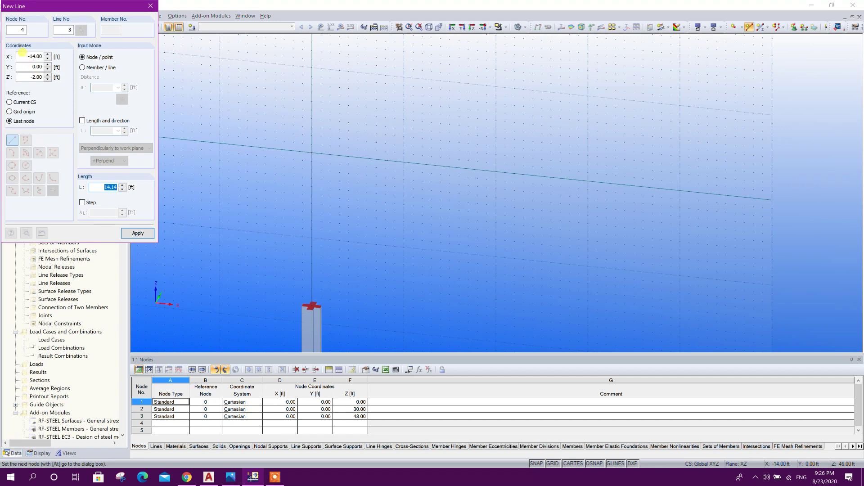
text(20)
double_click(44, 78)
key(Tab)
text(0)
click(28, 64)
click(130, 233)
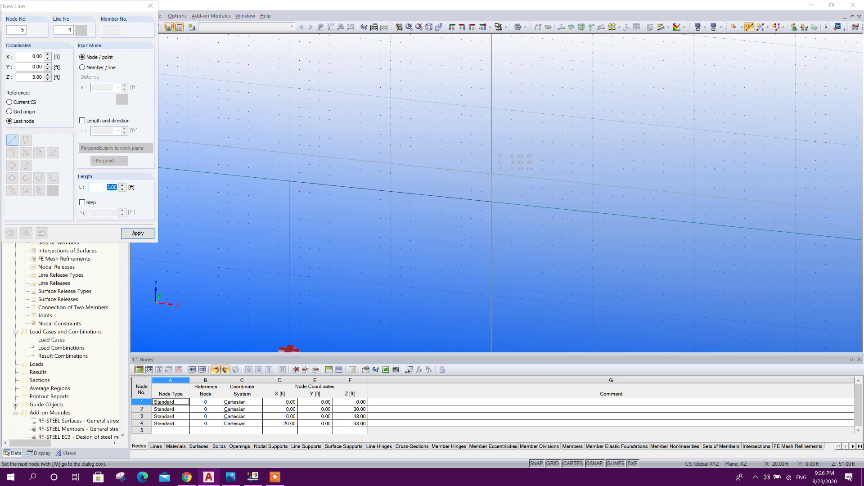
Step: Extend the line vertically by 3 ft and a further 2 ft from X 20, Z 48 ft, and finish line entry
click(491, 174)
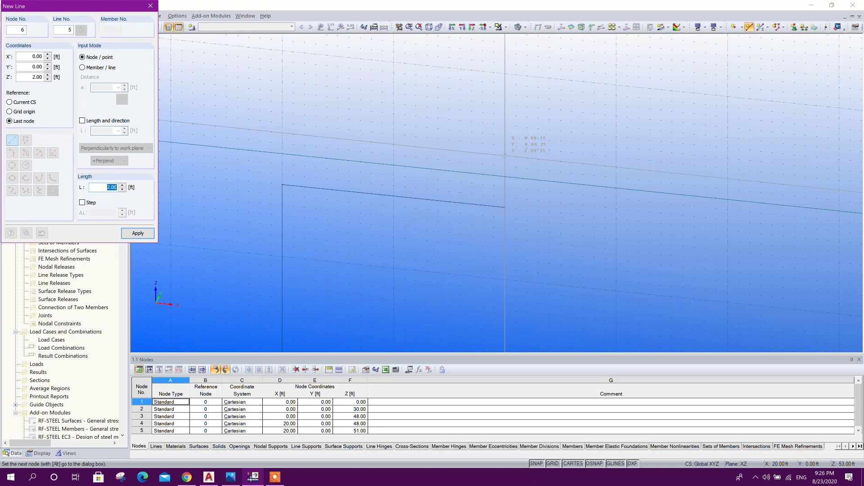
click(505, 155)
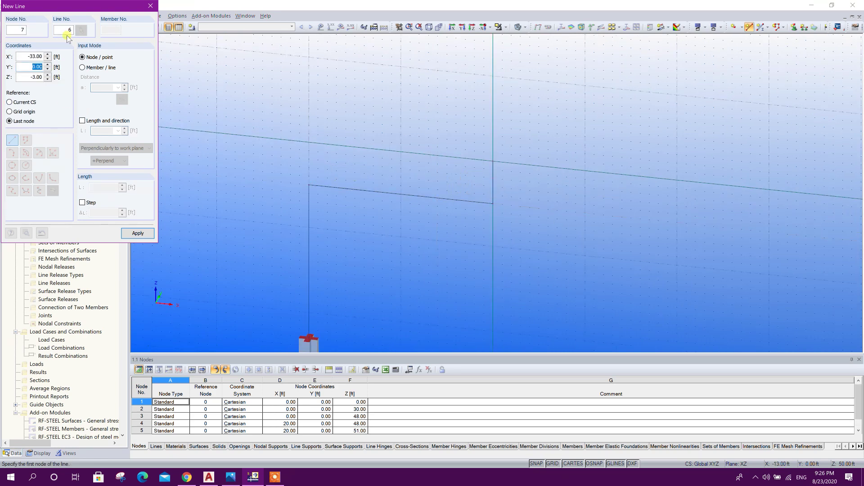
click(151, 5)
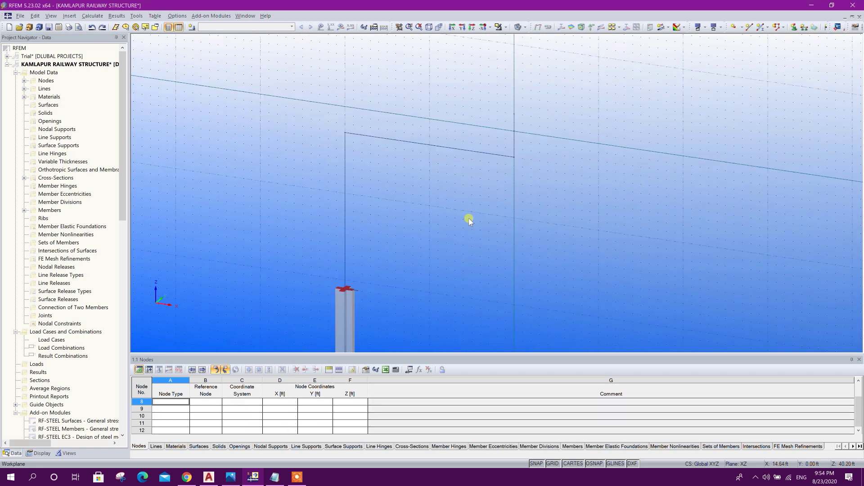
Step: Start a new spline line at the existing node just beside the top of the column
middle_drag(465, 220, 468, 203)
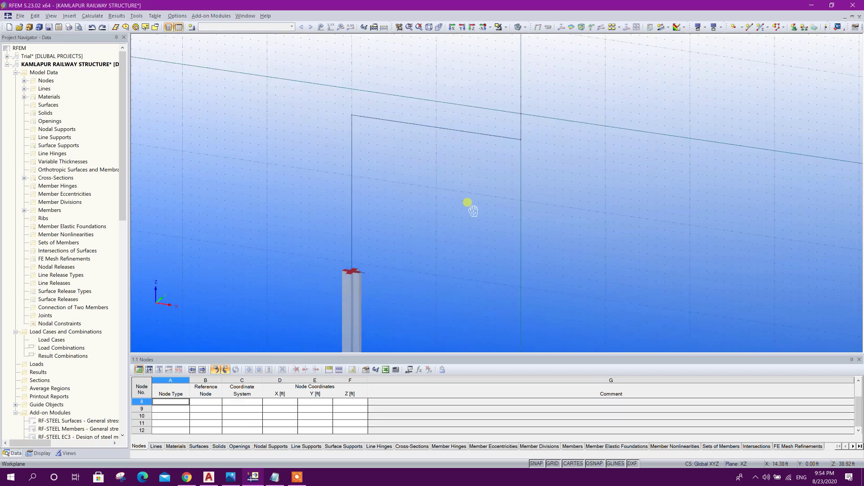
click(749, 28)
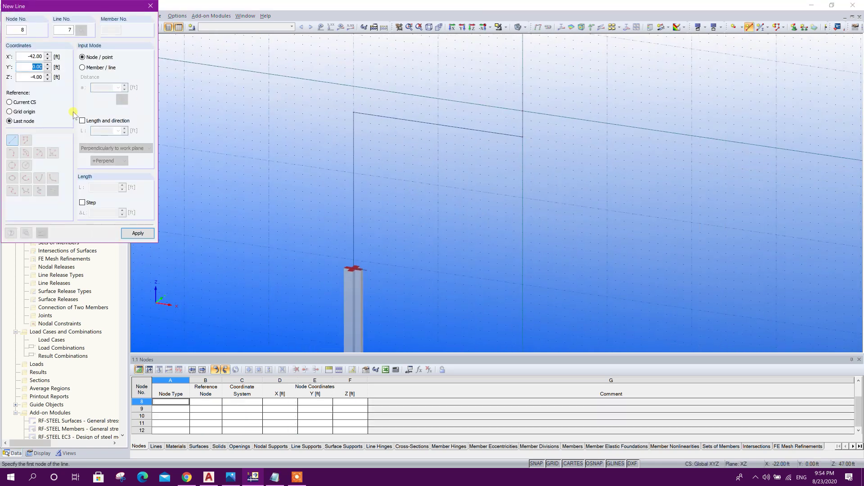
click(12, 191)
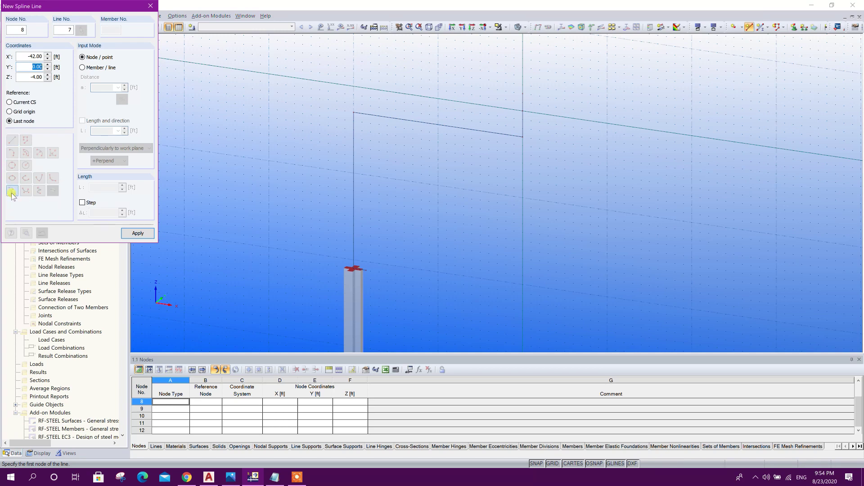
drag(50, 7, 81, 50)
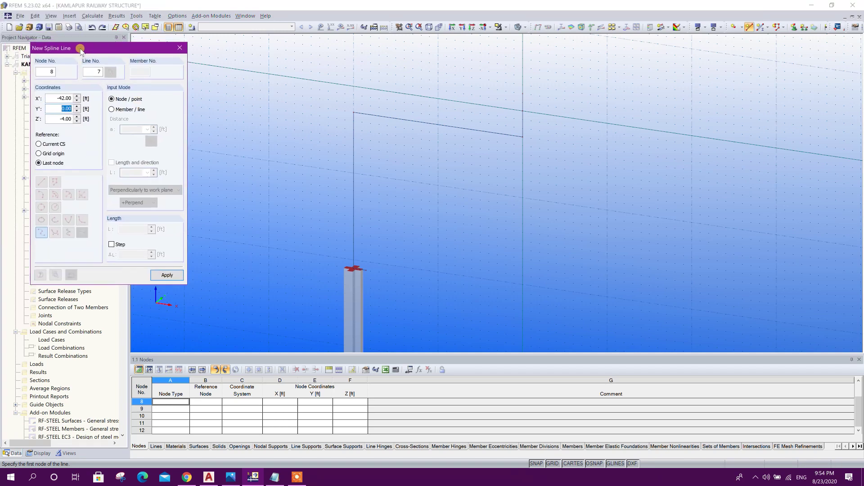
drag(84, 51, 91, 52)
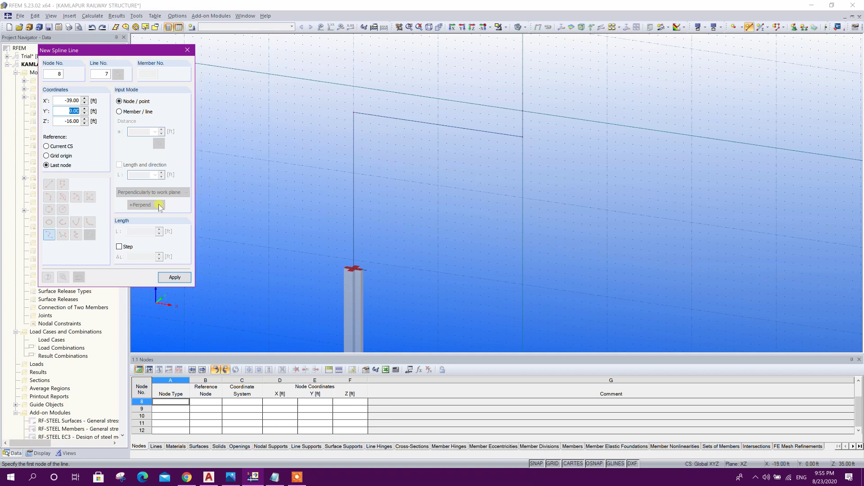
mouse_move(107, 50)
mouse_down()
mouse_move(116, 44)
mouse_move(99, 53)
mouse_up()
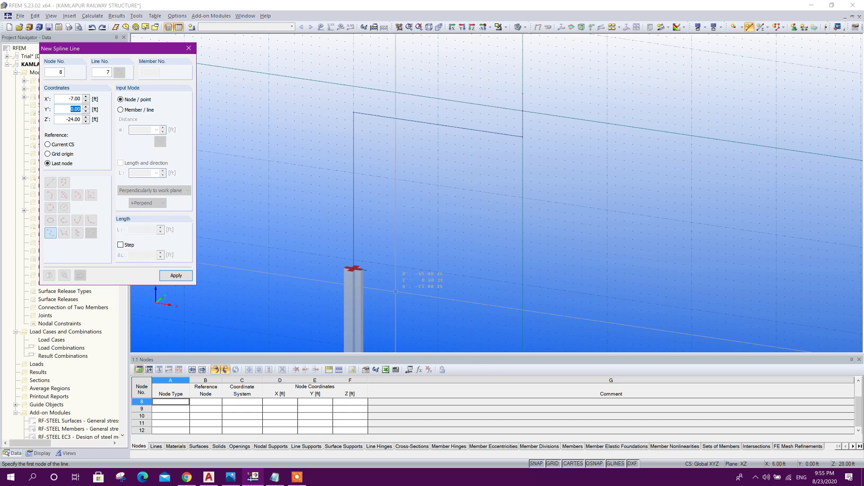
scroll(367, 284, up, 2)
click(361, 260)
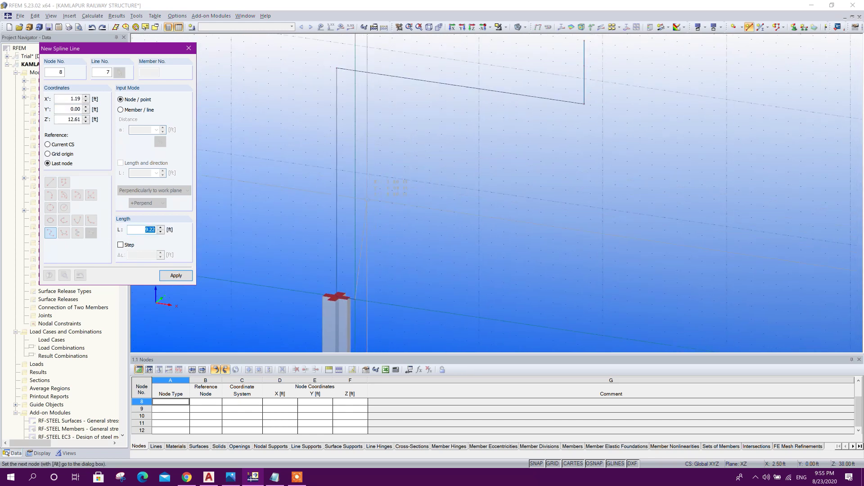
Step: Add the first two intermediate spline points at X 1.80, Z 37 ft and X 2.80, Z 41 ft
click(76, 98)
double_click(77, 98)
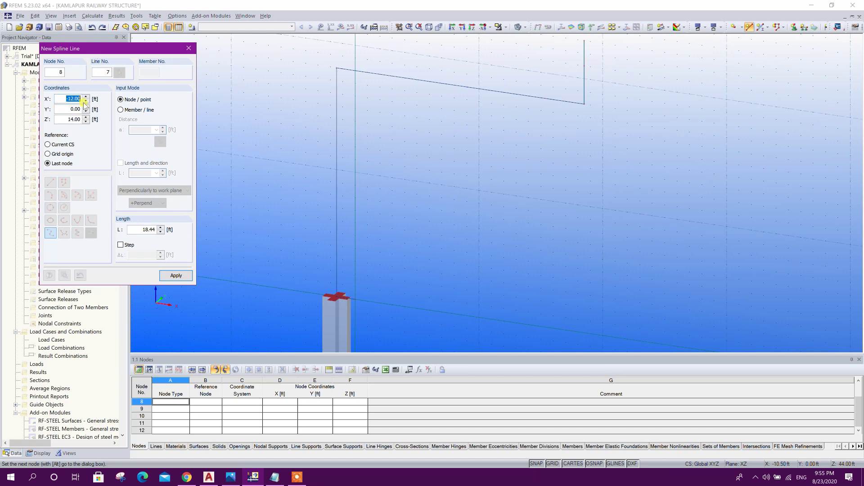
text(0)
click(64, 118)
text(7)
click(175, 275)
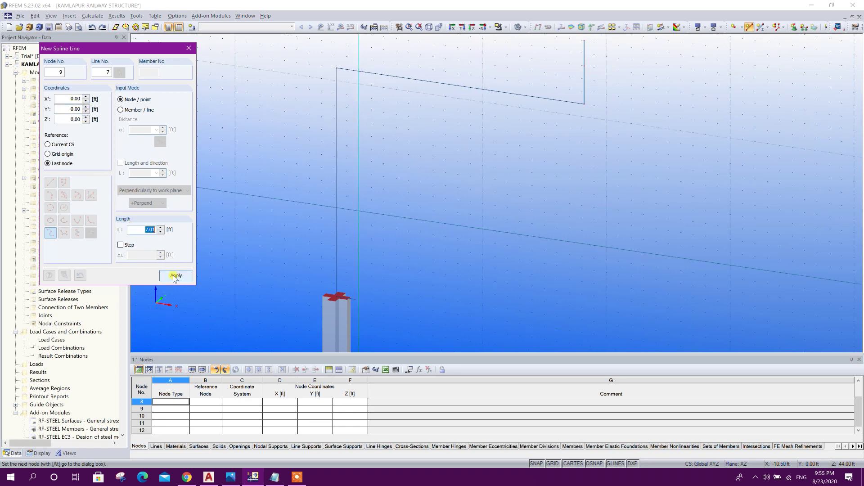
click(66, 97)
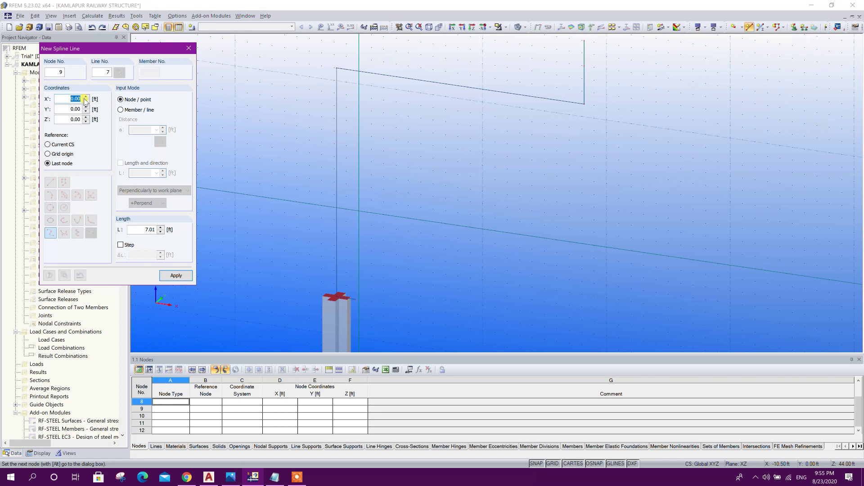
text(1)
click(61, 119)
click(173, 275)
Step: Add two more spline points at X 6.05, Z 45 ft and X 10.55, Z 48 ft
double_click(74, 98)
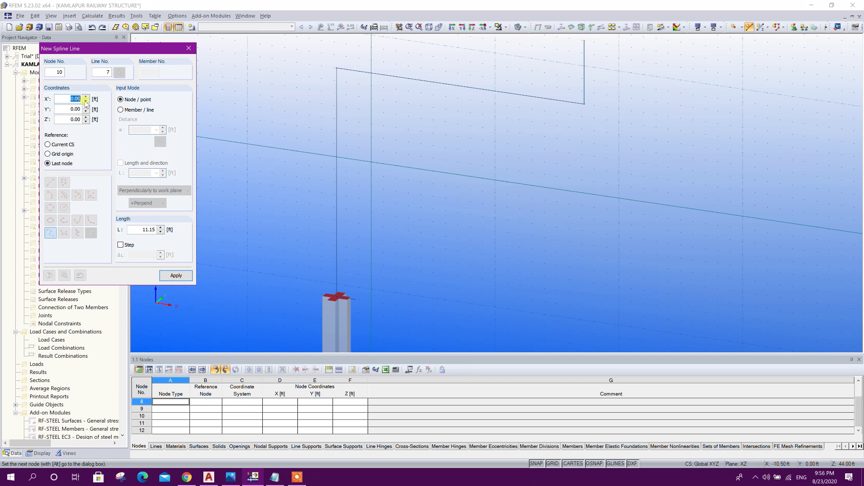
text(3.25)
drag(76, 119, 63, 113)
click(176, 275)
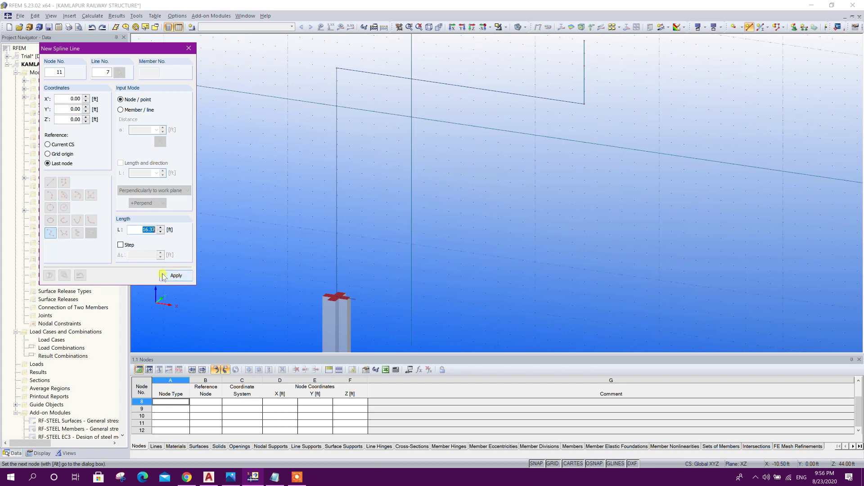
click(86, 100)
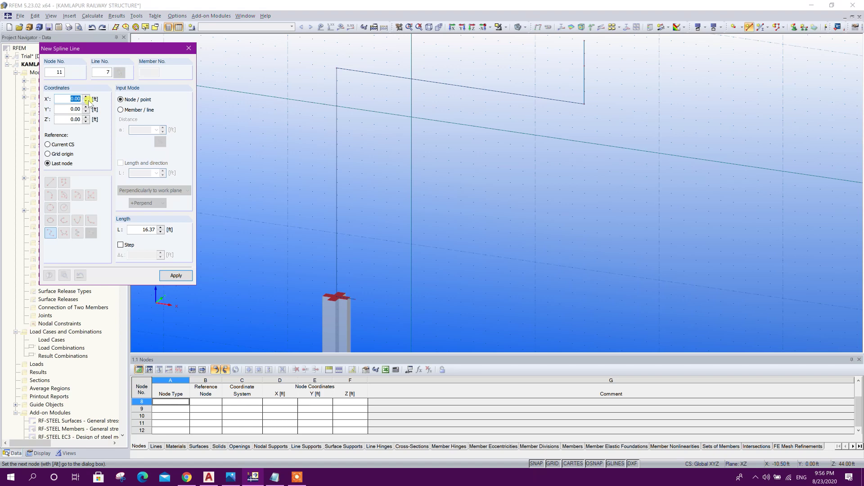
text(4)
text(.5)
key(Tab)
key(Tab)
text(3)
click(176, 275)
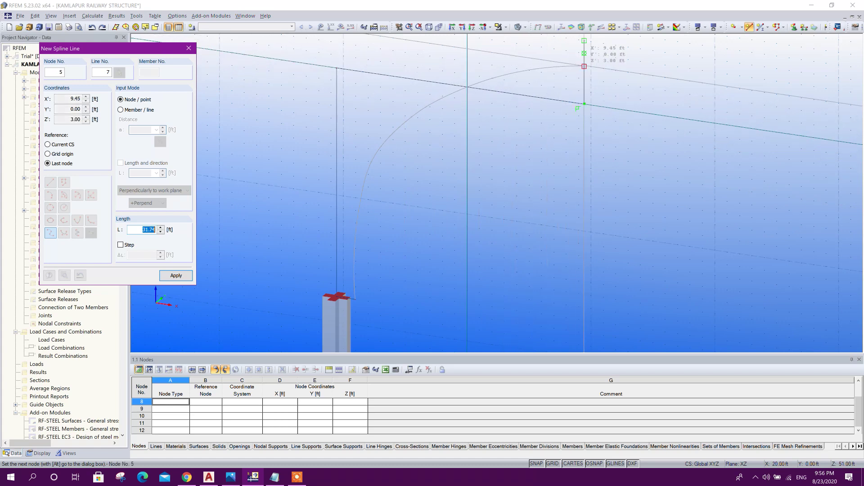
Step: End the spline at the existing node at X 20, Z 51 ft and finish spline entry
click(584, 66)
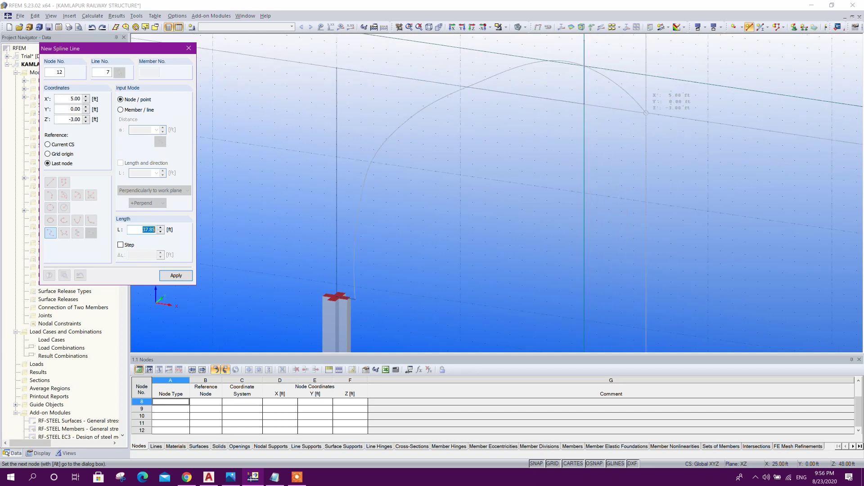
right_click(650, 106)
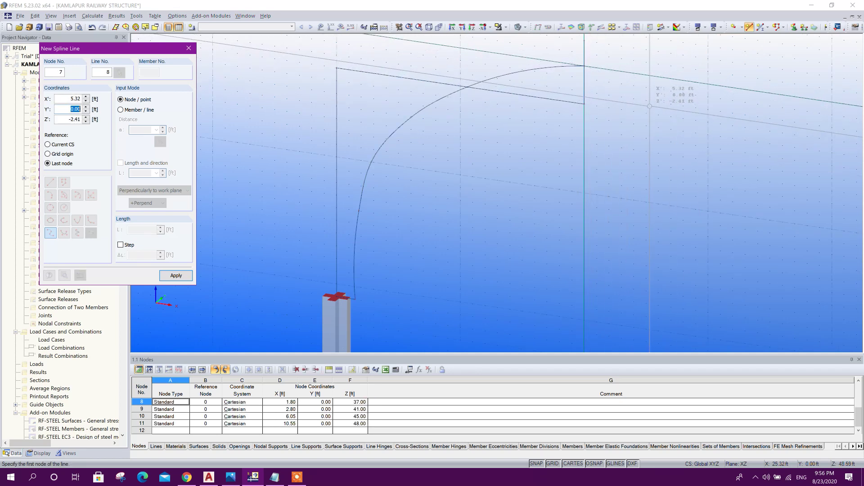
click(188, 48)
Step: Draw a straight line from the top of the vertical line above the column to the upper end of the outer vertical edge
scroll(501, 175, down, 4)
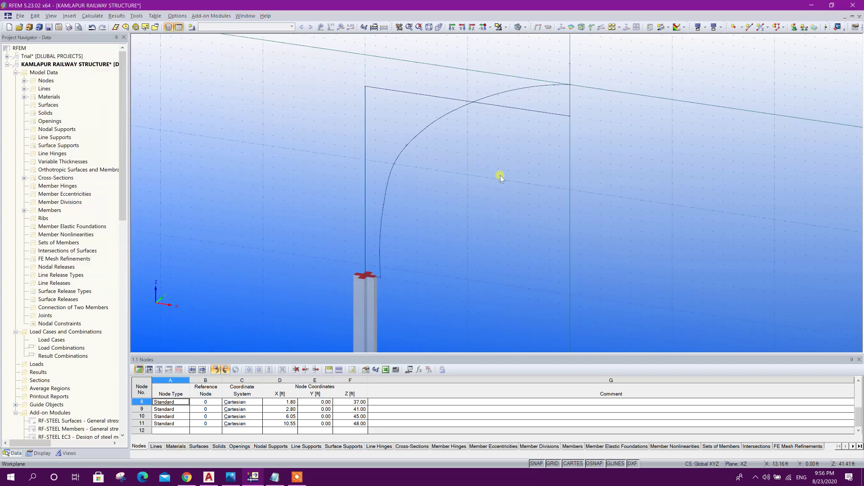
ctrl+middle_drag(507, 213, 332, 180)
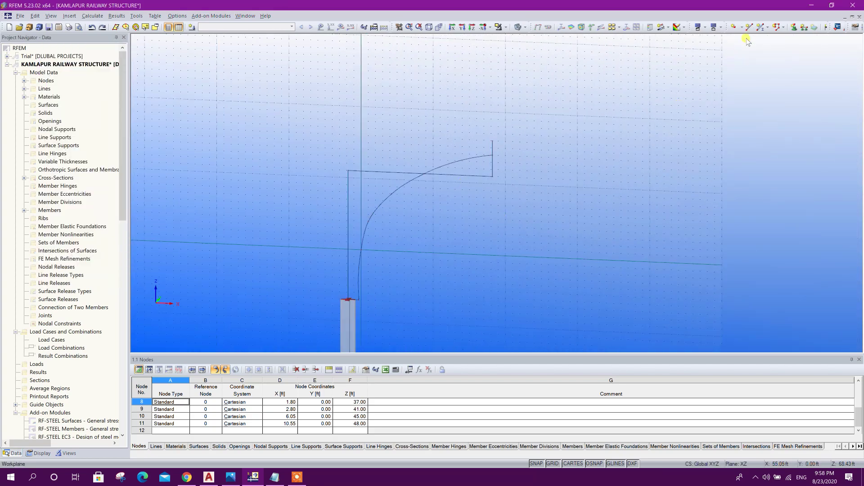
click(748, 27)
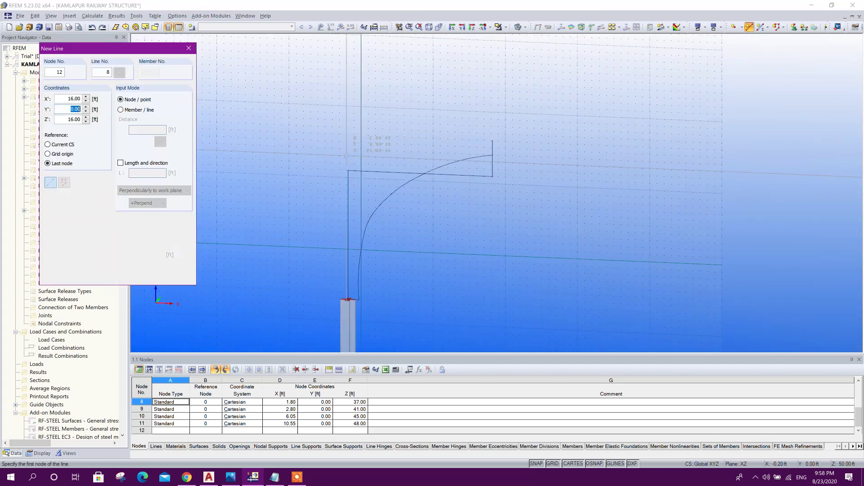
click(348, 170)
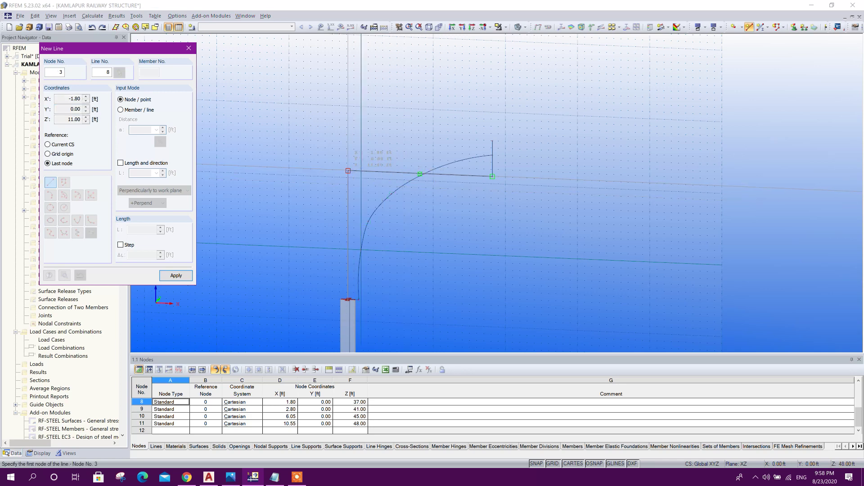
click(492, 141)
key(Escape)
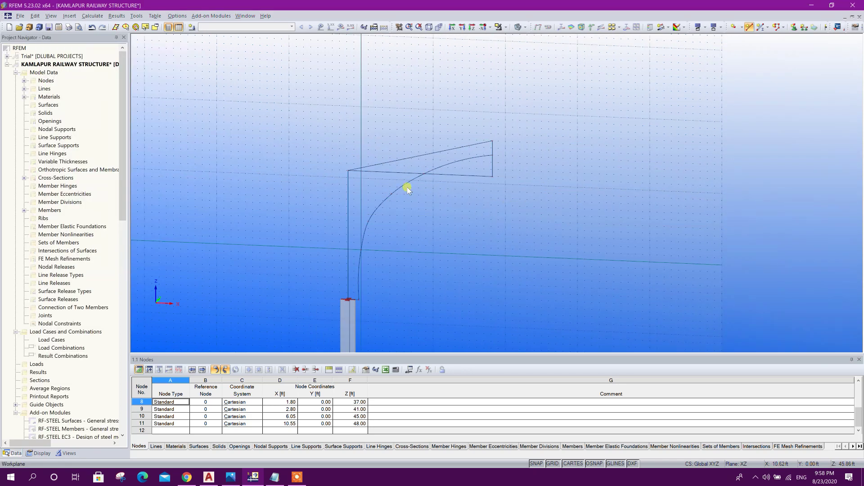
Step: Delete the horizontal reference line and the vertical segment below the spline's outer end
click(401, 171)
key(Delete)
middle_drag(484, 195, 469, 226)
click(476, 200)
key(Delete)
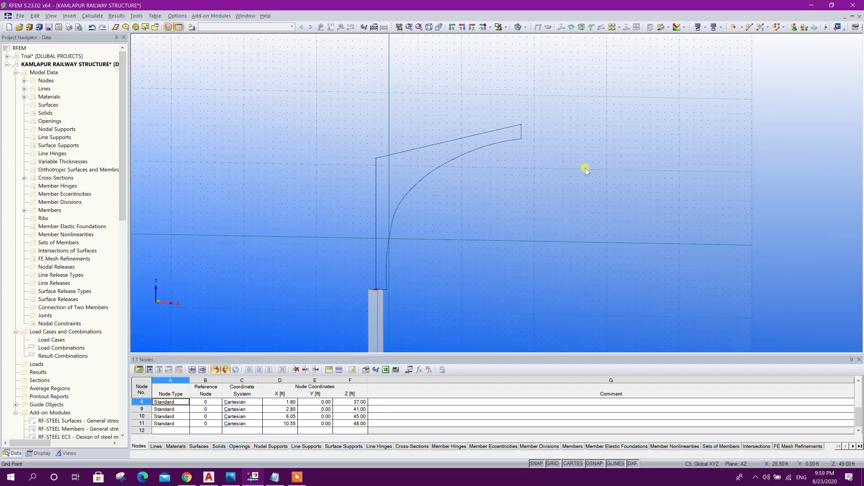
Step: Begin a new quadrangle surface with a constant thickness of 6 in and Standard stiffness
ctrl+middle_drag(468, 230, 496, 250)
scroll(426, 212, up, 1)
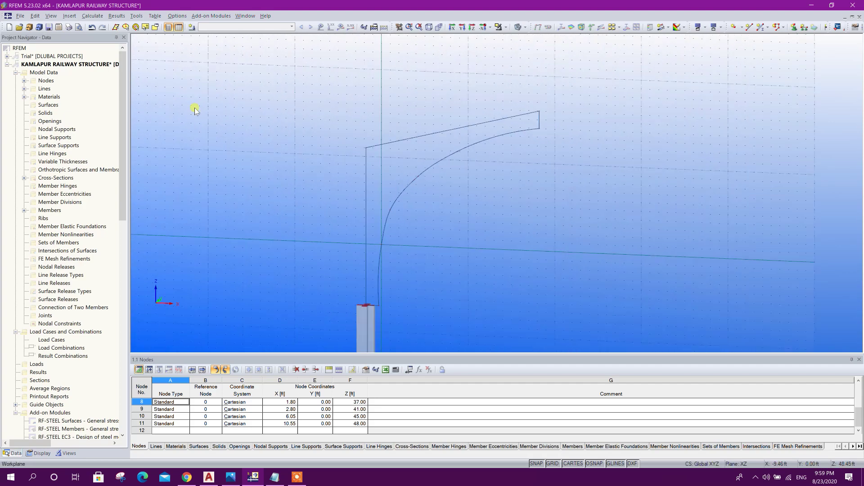
click(70, 16)
mouse_move(84, 26)
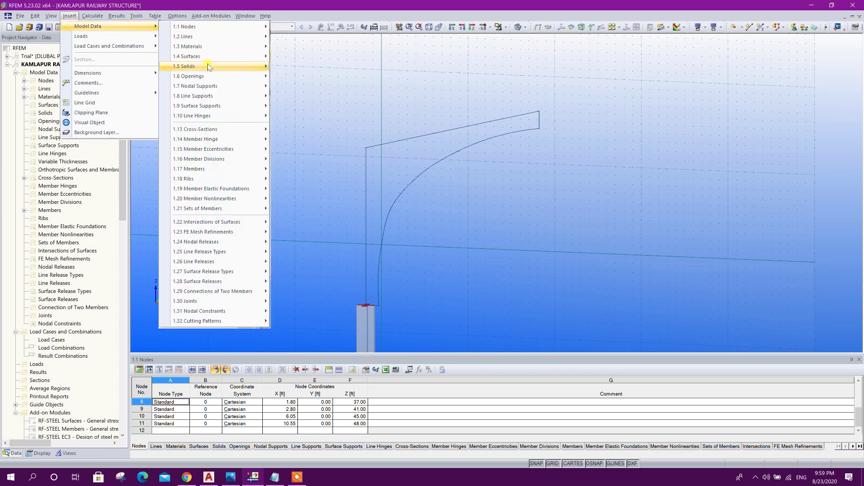
mouse_move(210, 59)
mouse_move(333, 77)
click(385, 77)
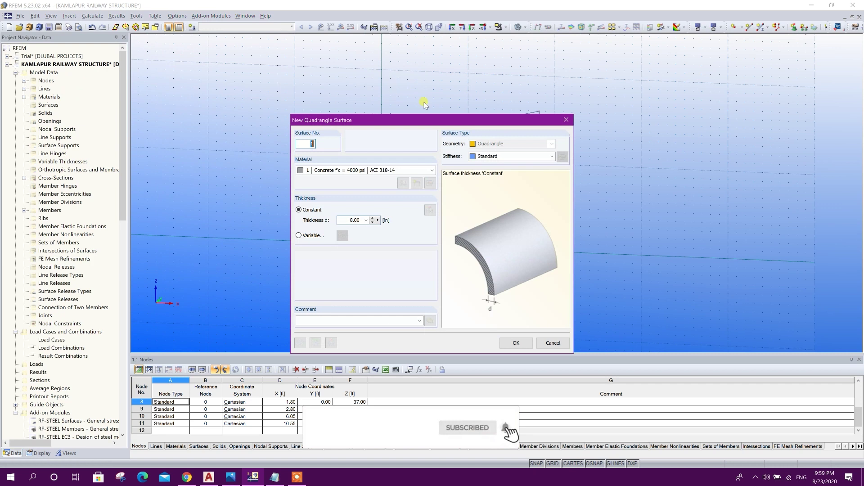
drag(508, 117, 687, 67)
click(526, 168)
text(6)
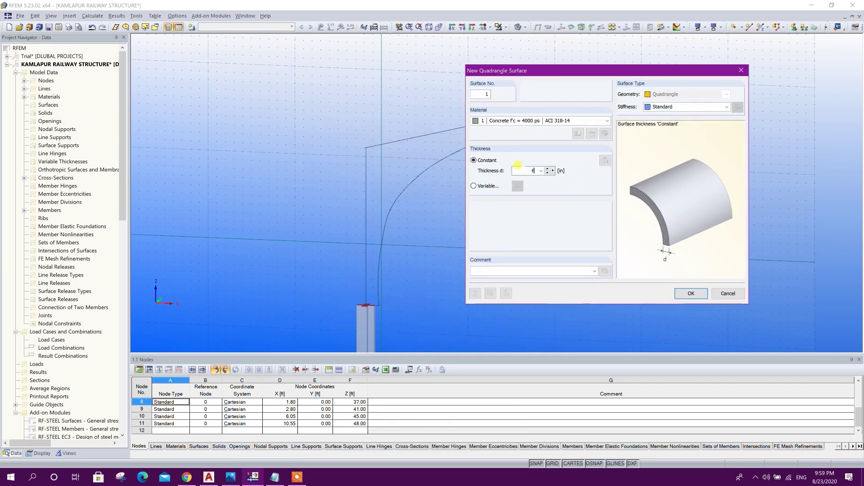
click(688, 108)
click(694, 109)
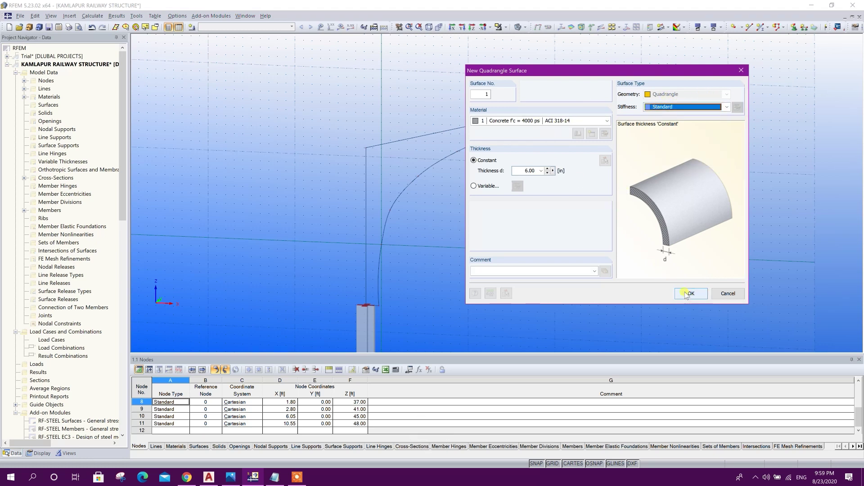
Step: Assign Concrete f'c = 4000 psi (ACI 318-14) from the material library to the surface and accept its settings
click(560, 122)
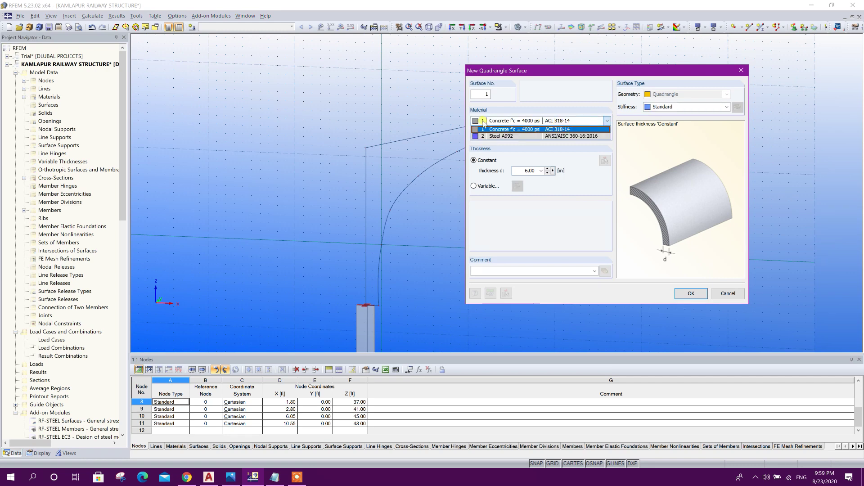
click(558, 122)
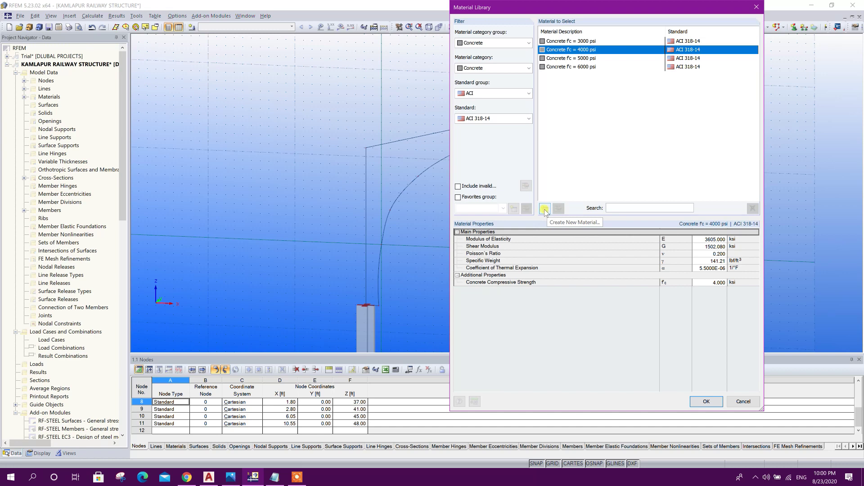
click(708, 401)
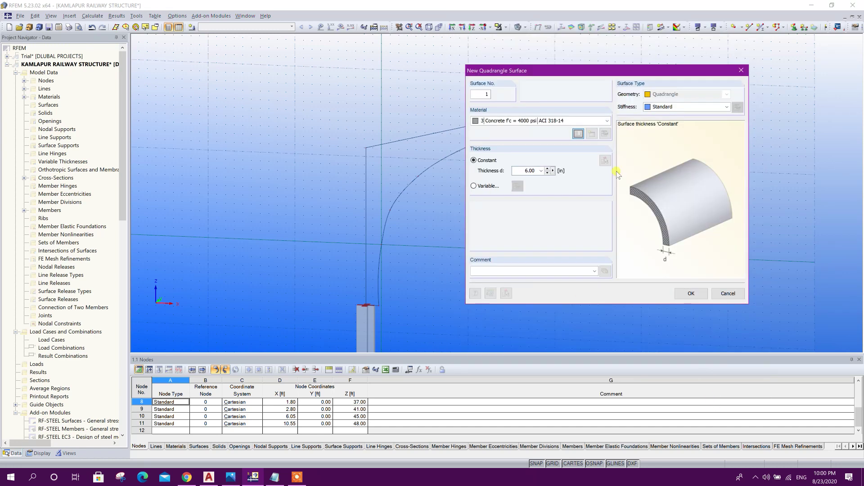
click(684, 292)
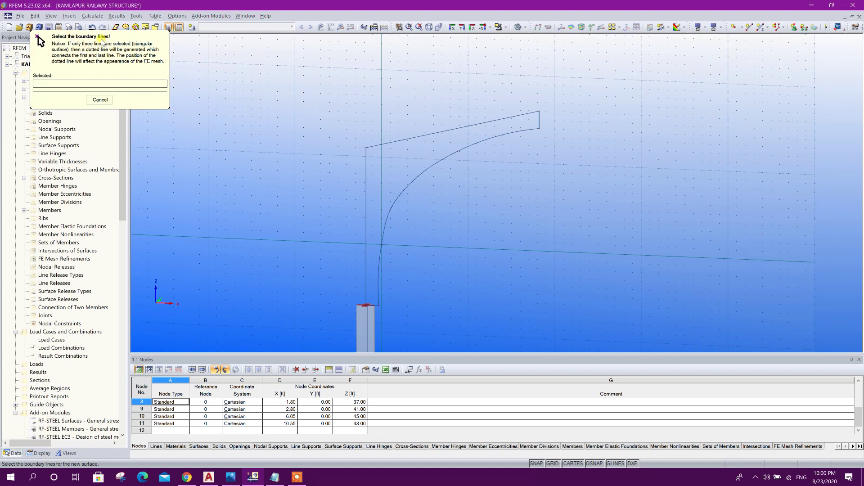
Step: Create the surface by picking the lines enclosing the curved arm profile as boundaries, and end surface entry
click(377, 298)
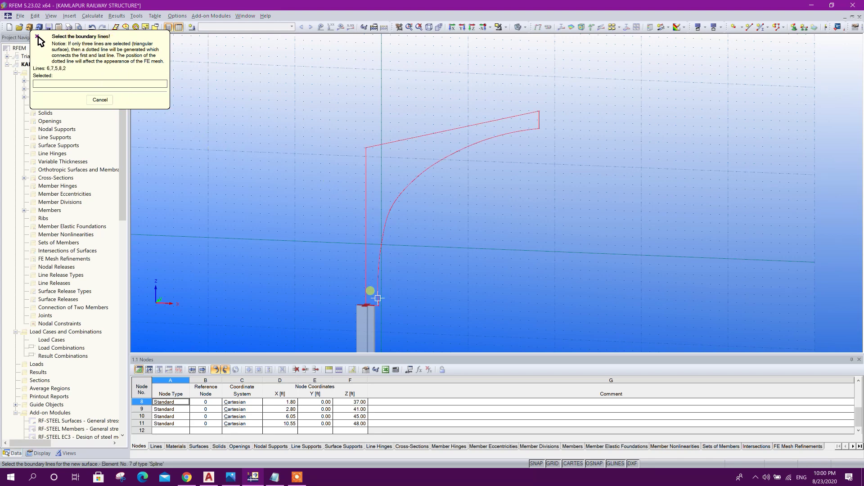
click(100, 99)
middle_drag(517, 188, 498, 212)
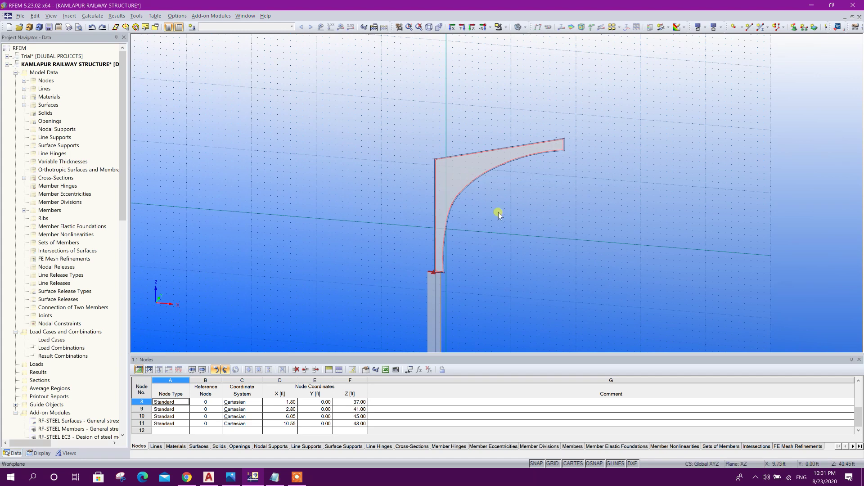
Step: Mirror the arm surface as a copy about the global Y-Z plane through the origin
click(498, 212)
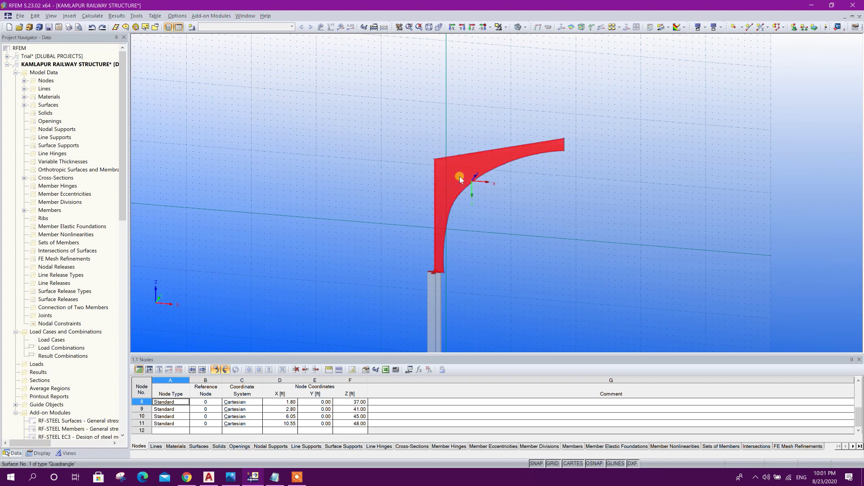
click(36, 16)
click(68, 155)
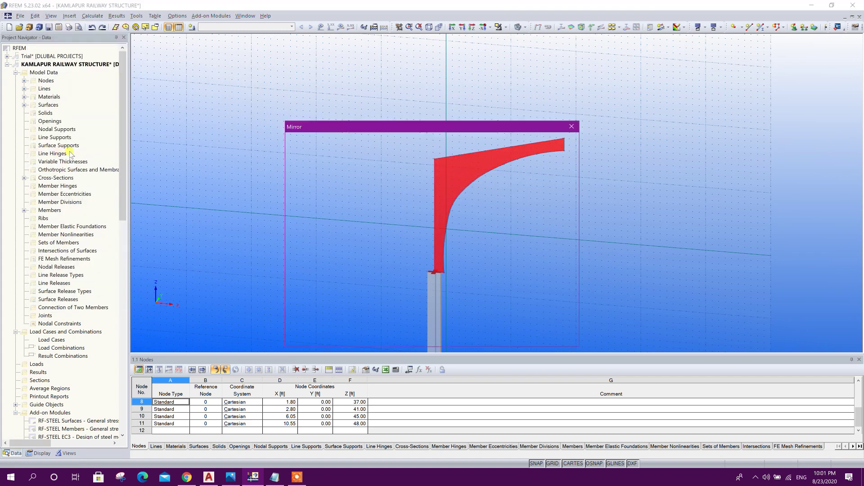
mouse_move(384, 127)
mouse_down()
mouse_move(673, 99)
mouse_move(639, 104)
mouse_move(642, 87)
mouse_up()
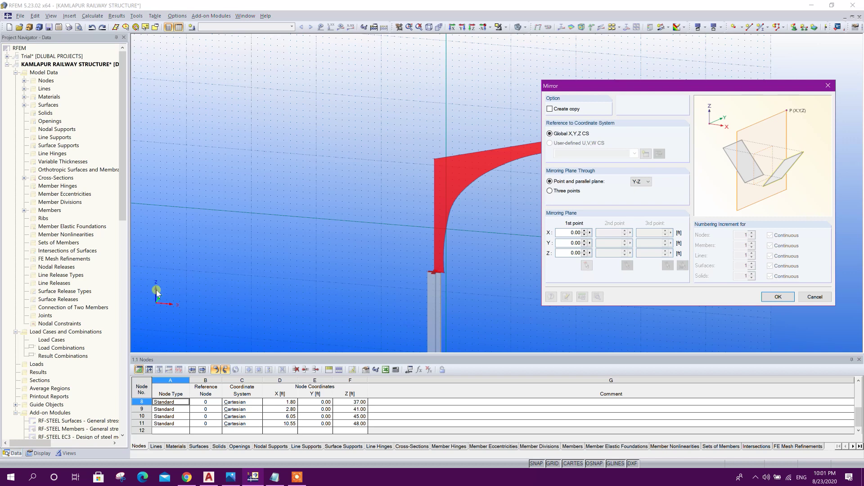
click(647, 183)
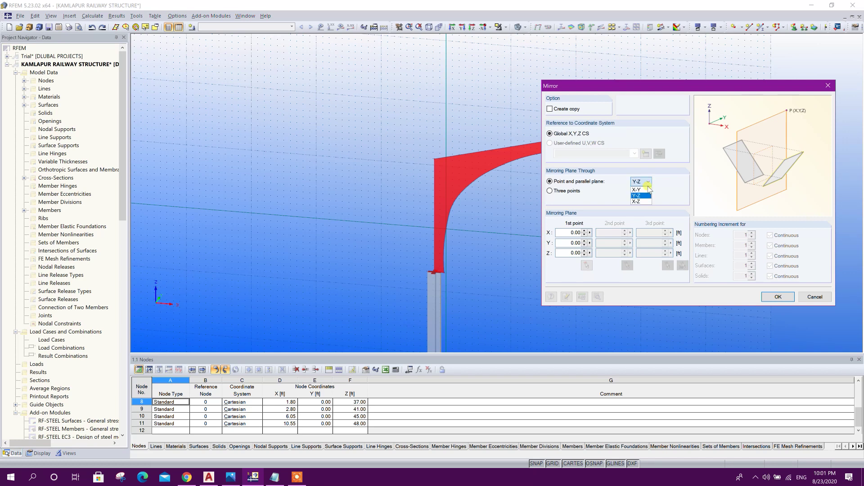
click(640, 196)
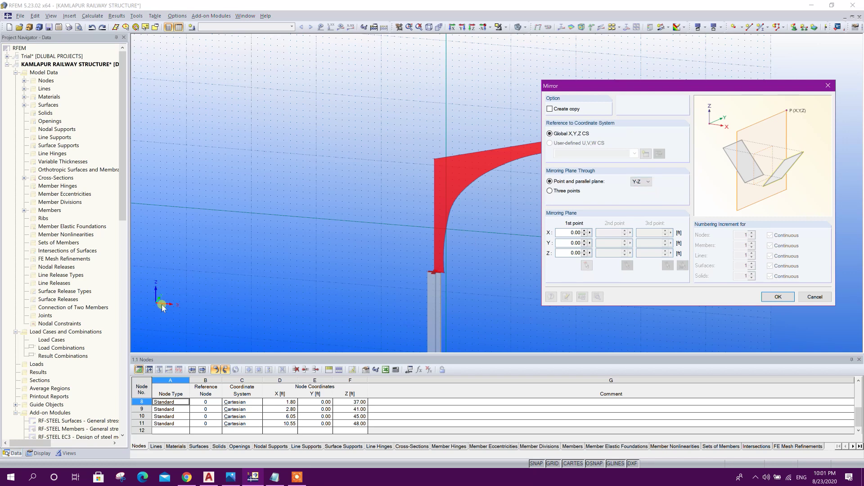
click(550, 110)
click(768, 297)
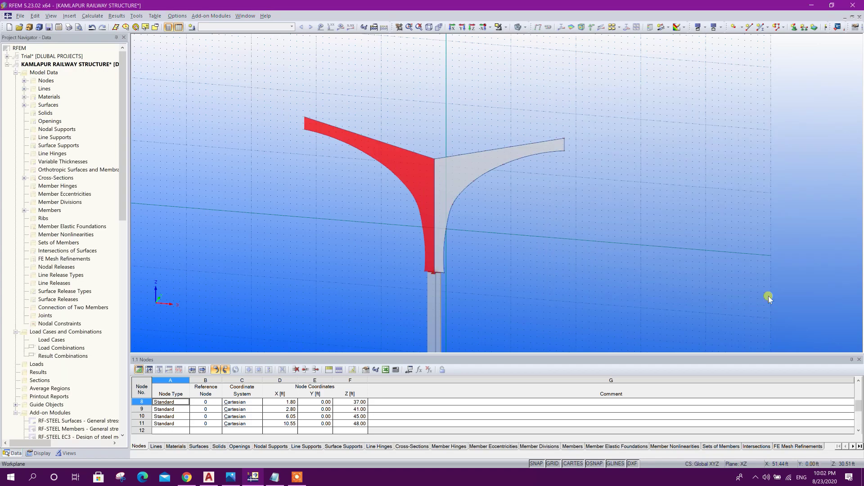
click(566, 106)
Step: Make one copy of both arm surfaces rotated about the Z axis through the origin, perpendicular to the original pair
ctrl+middle_drag(604, 215, 535, 217)
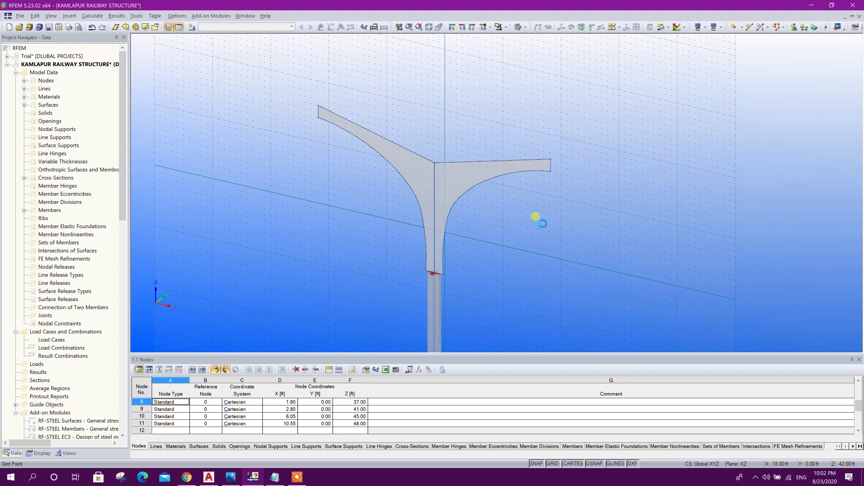
click(460, 188)
ctrl+click(411, 175)
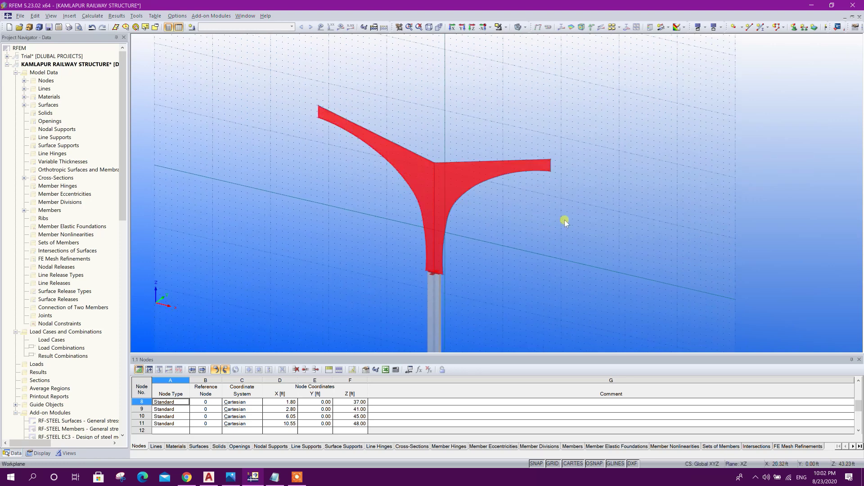
click(35, 16)
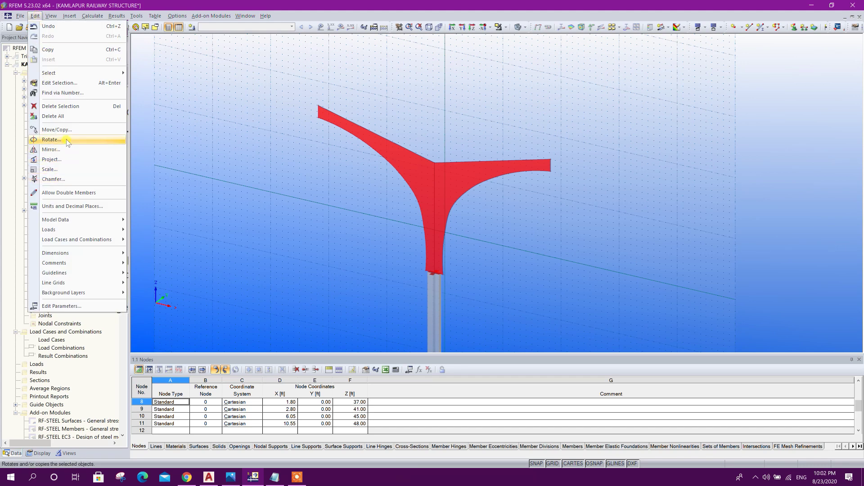
click(51, 140)
drag(467, 128, 761, 83)
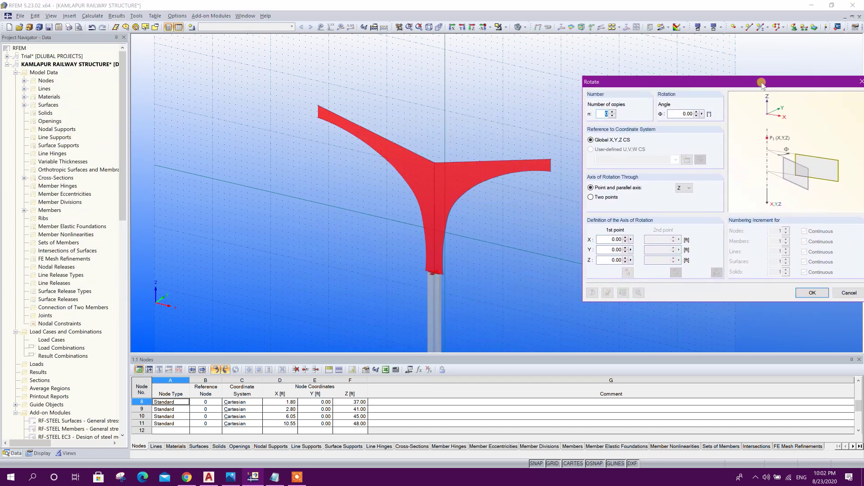
drag(655, 85, 626, 63)
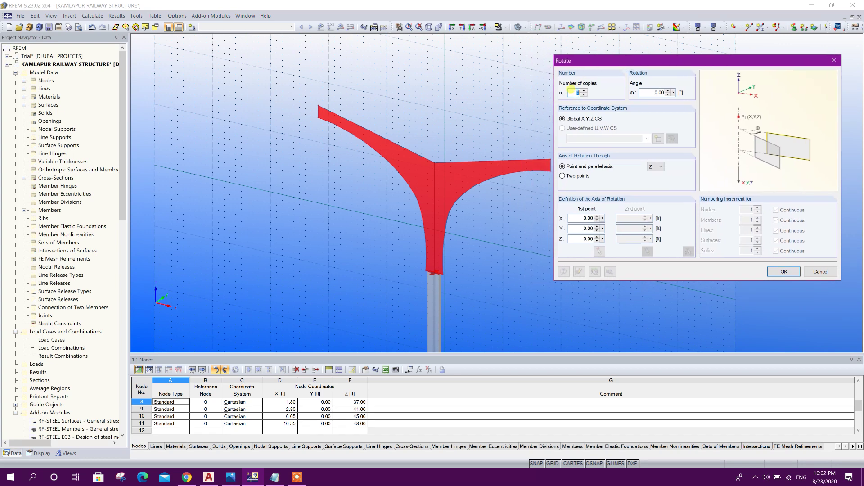
click(584, 91)
click(782, 270)
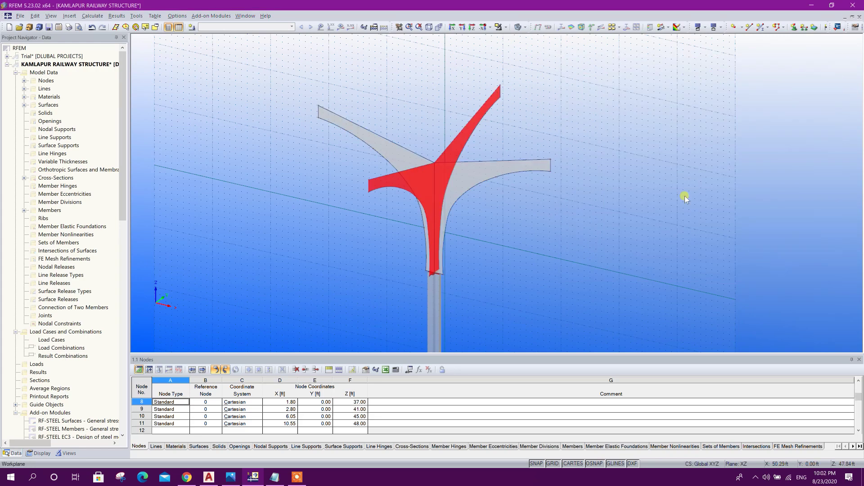
click(627, 121)
Step: Draw a line connecting the upper tip of the front arm to the upper tip of the adjacent arm along positive X
ctrl+middle_drag(624, 182, 610, 224)
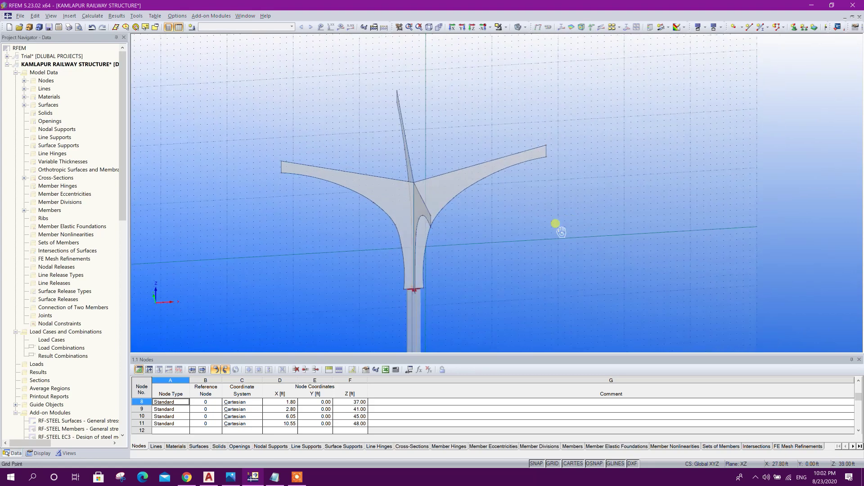
click(749, 27)
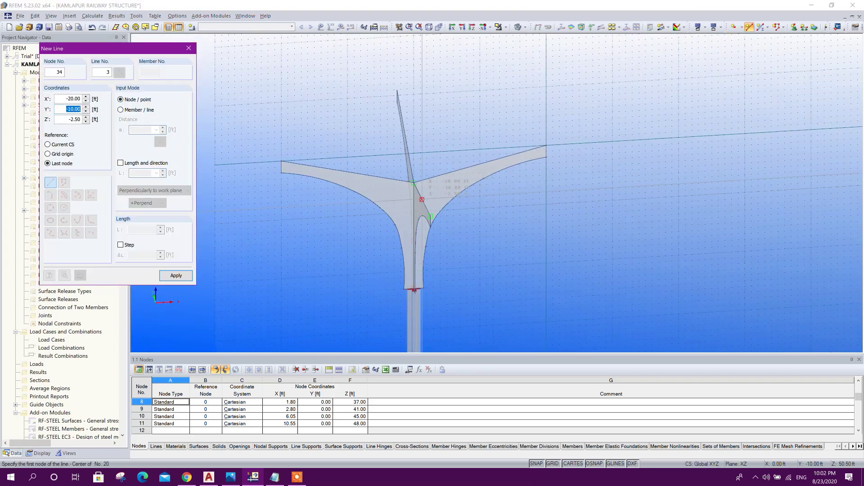
scroll(452, 199, up, 3)
click(431, 203)
click(617, 90)
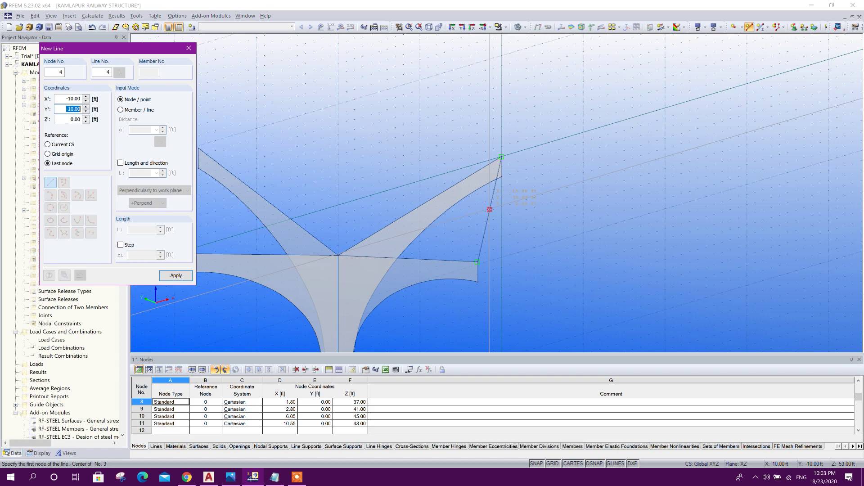
Step: Draw a vertical line 12 ft up from the midpoint of the line joining the two arm tips
click(490, 209)
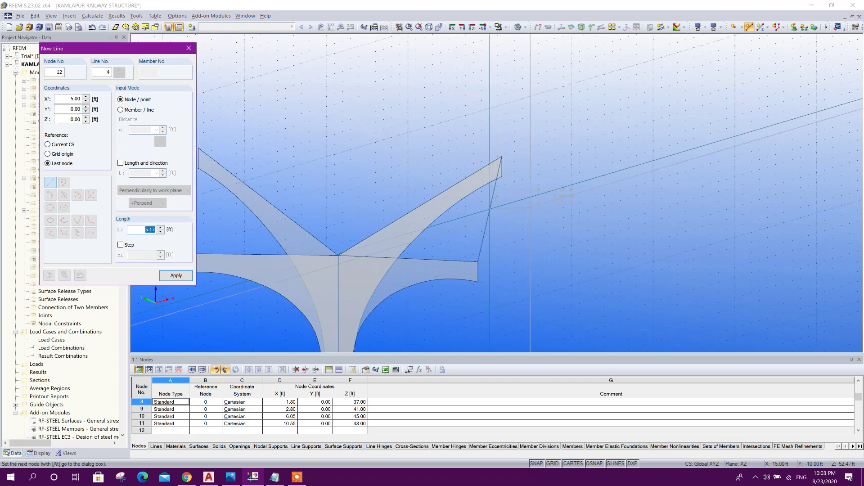
ctrl+middle_drag(498, 230, 448, 175)
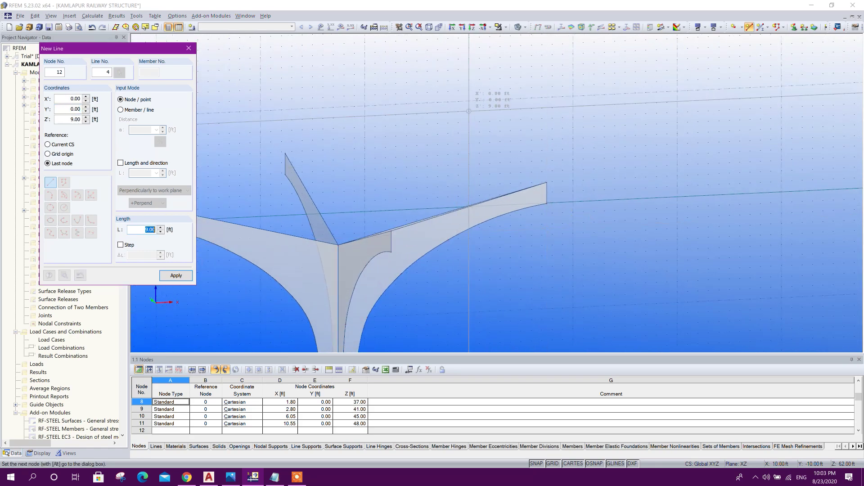
ctrl+middle_drag(469, 100, 485, 108)
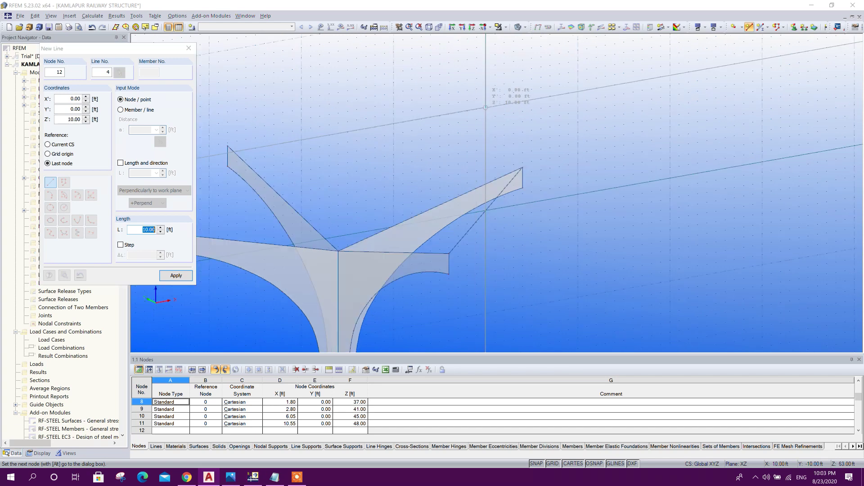
click(67, 98)
text(0)
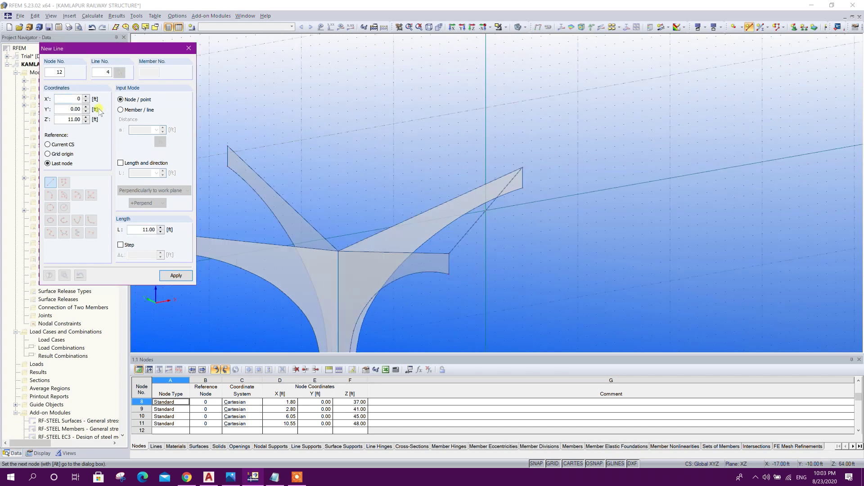
key(Tab)
click(171, 274)
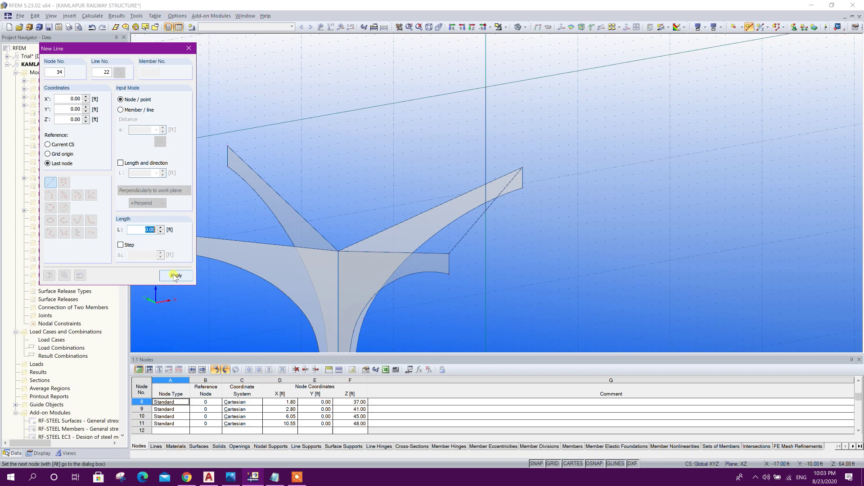
Step: Draw a straight line from the top of the vertical line to the node where the arms meet
click(486, 91)
click(352, 239)
right_click(251, 122)
Step: Start a new user-defined work plane coordinate system with its origin at the node where the four arms meet
ctrl+middle_drag(552, 225, 512, 248)
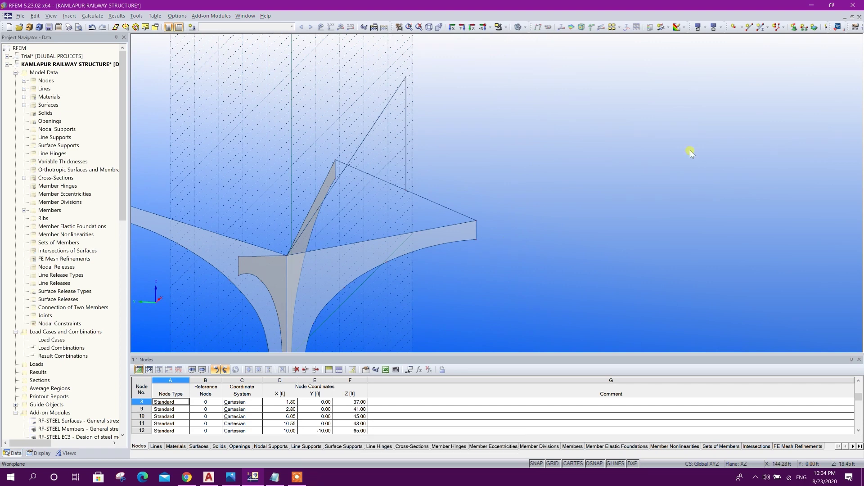
click(854, 27)
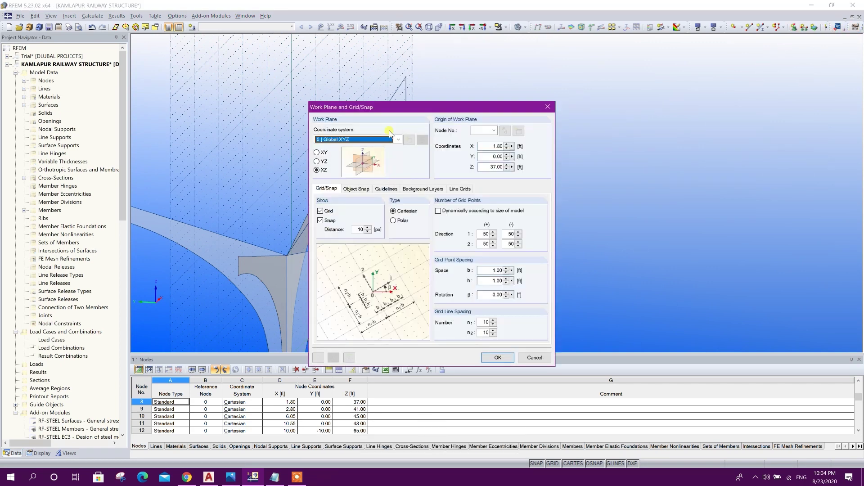
drag(402, 107, 570, 73)
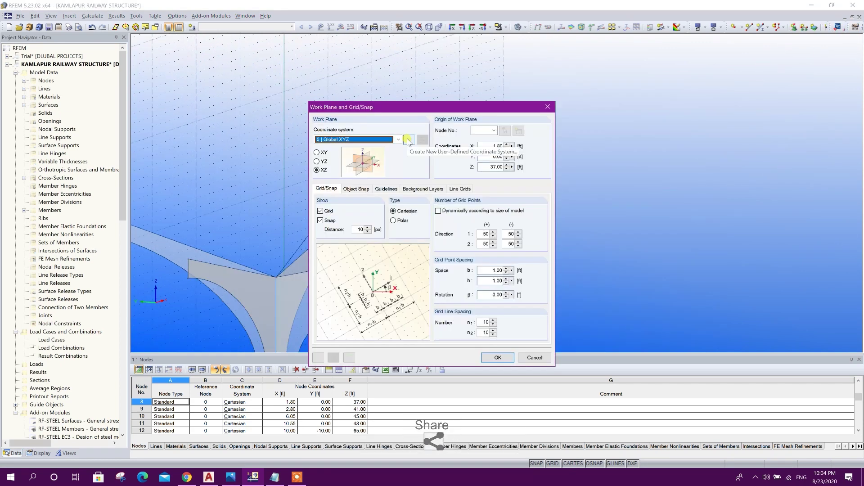
click(408, 139)
drag(368, 109, 420, 101)
click(475, 175)
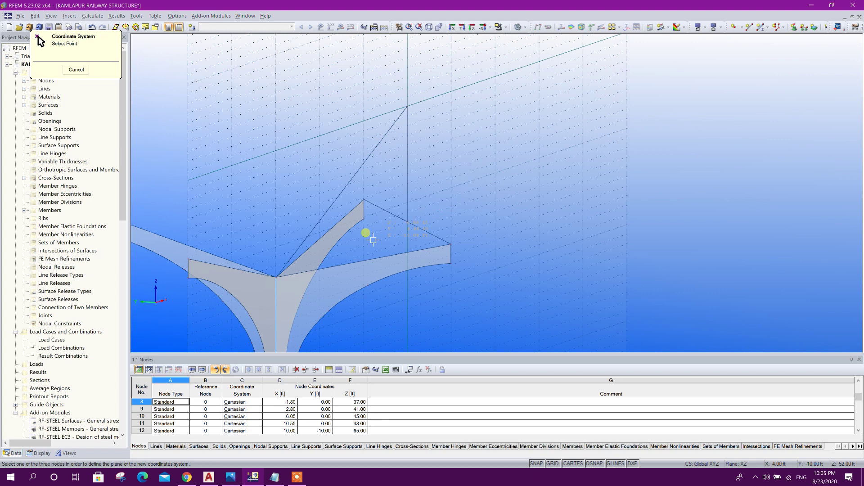
click(279, 276)
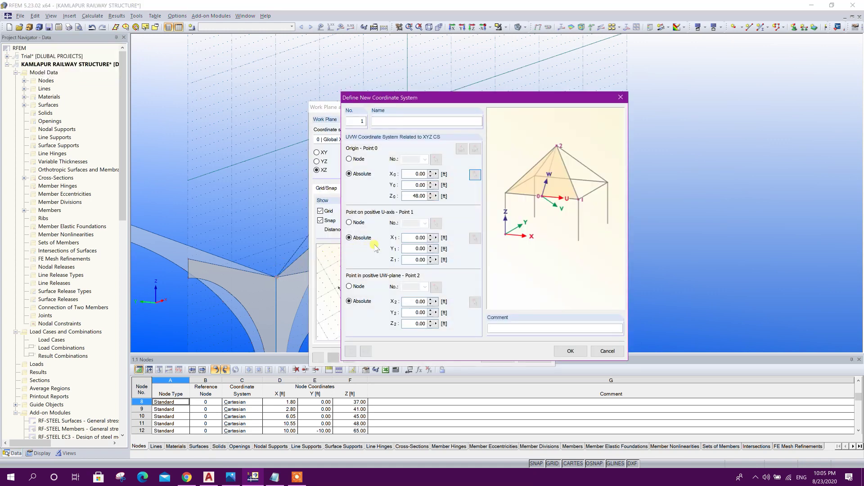
Step: Set the U-axis point at the tip-to-tip line's midpoint and the UW-plane point at the vertical line's top, and apply the UW work plane
click(475, 239)
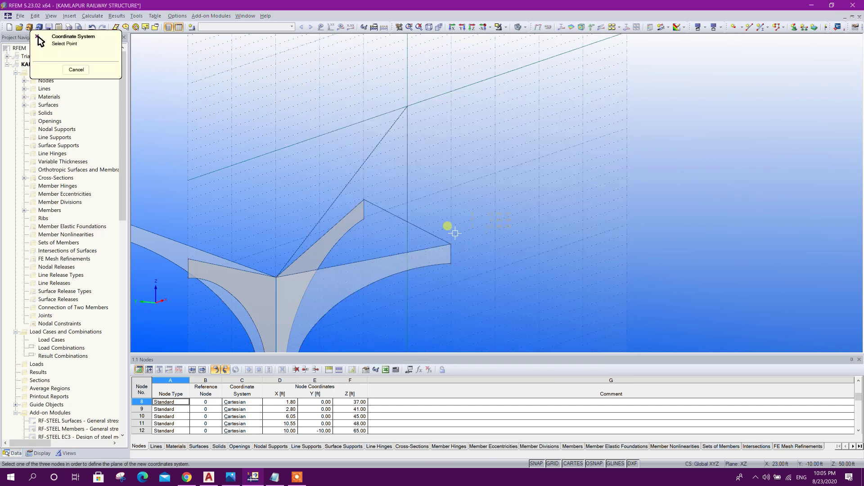
click(400, 214)
click(475, 302)
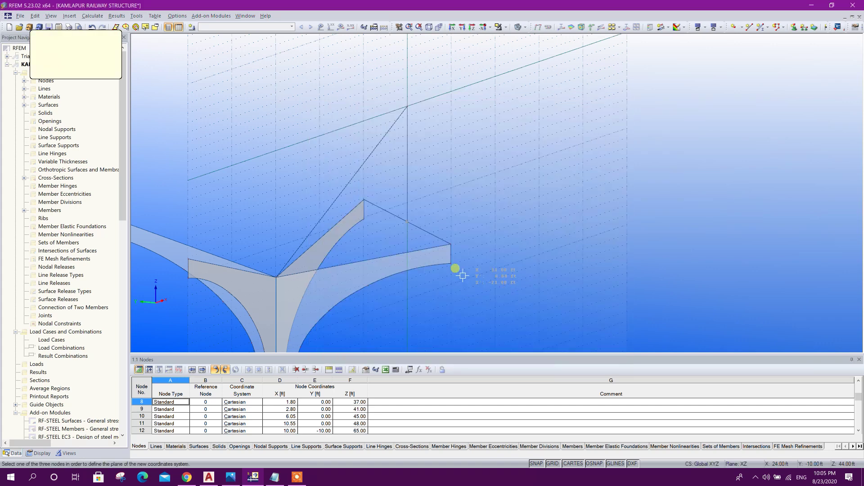
click(401, 103)
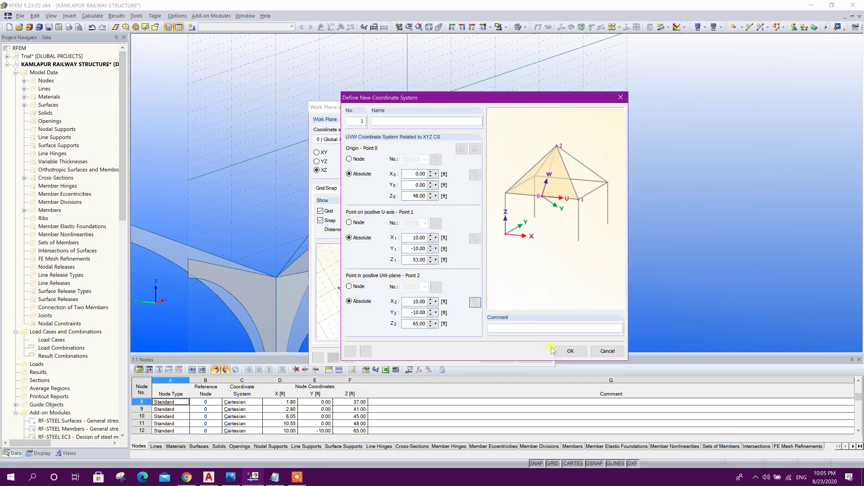
click(568, 351)
click(497, 355)
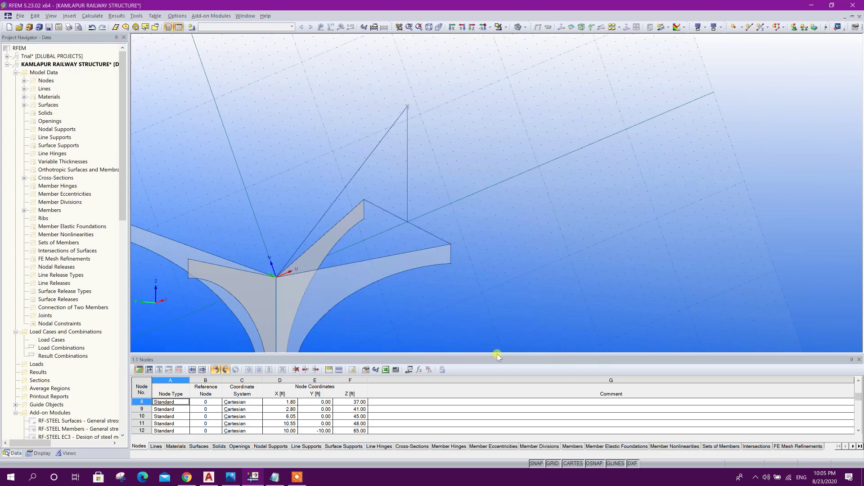
Step: Draw a three-point arc from the arm junction through U 7 ft, W 9 ft to the top of the vertical line
ctrl+middle_drag(528, 274, 472, 288)
click(749, 28)
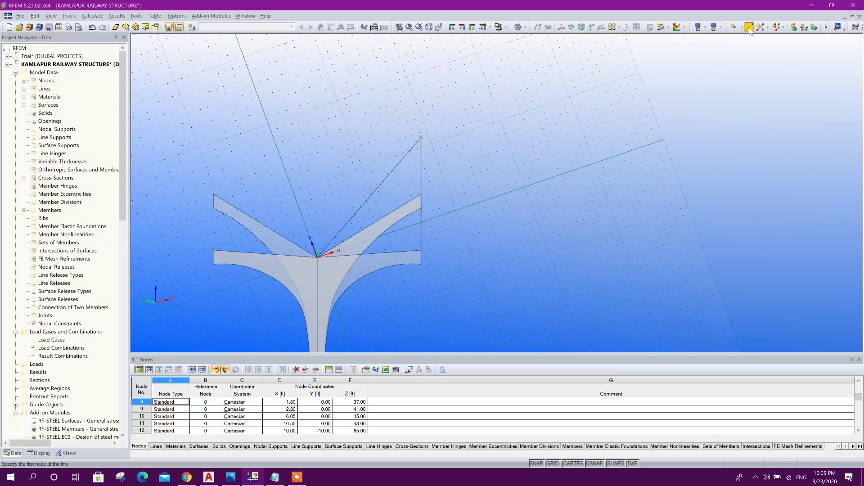
click(51, 195)
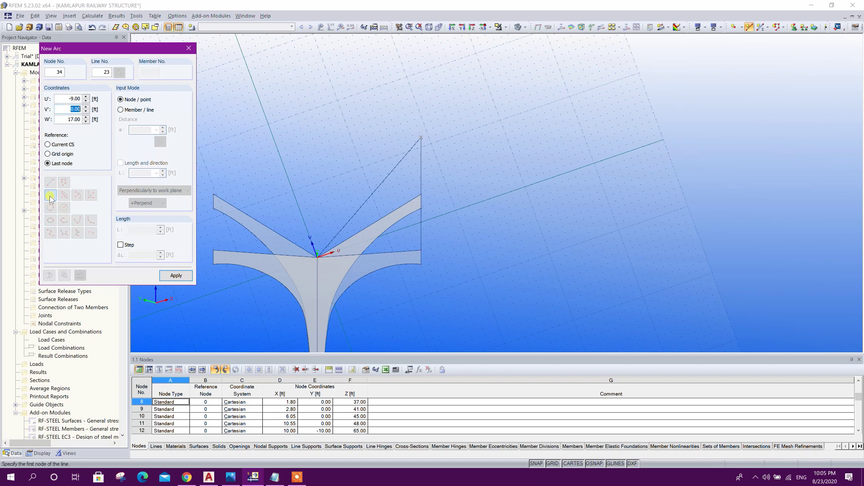
scroll(326, 261, up, 2)
click(315, 252)
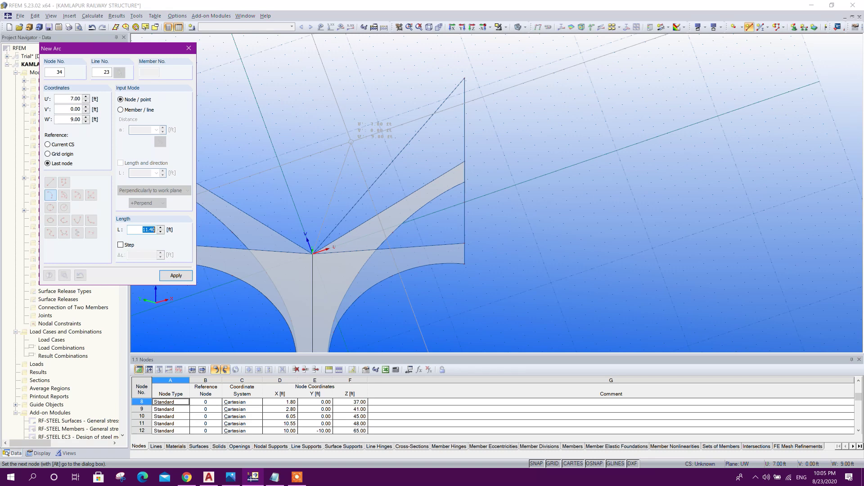
click(351, 142)
click(465, 79)
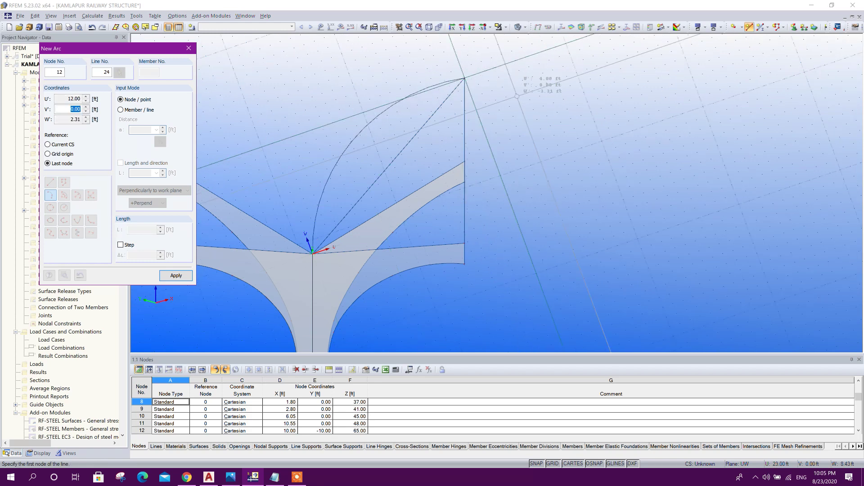
right_click(525, 166)
Step: Delete the straight diagonal line between the arm junction and the top of the vertical line
scroll(525, 166, down, 1)
ctrl+middle_drag(527, 206, 401, 270)
click(406, 181)
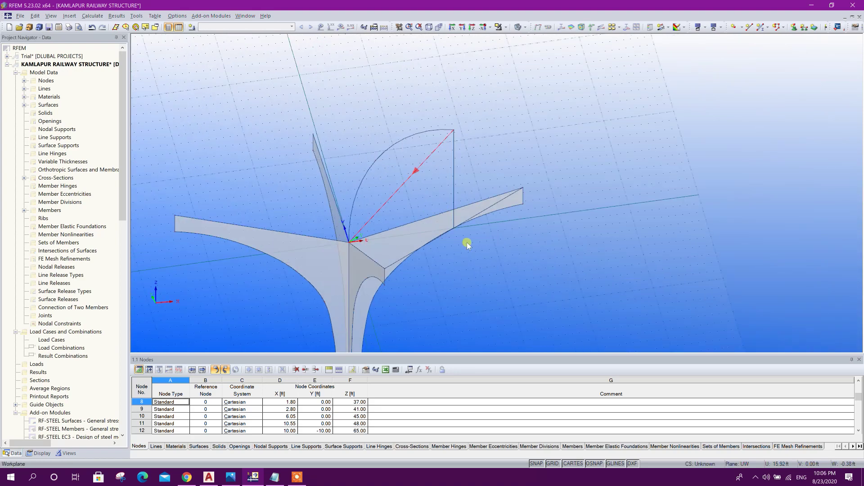
key(Delete)
Step: Define and apply a coordinate system through the front arm's end edge midpoint (origin), the adjacent arm's upper tip (U-axis) and the vertical line's top (UW-plane)
click(854, 29)
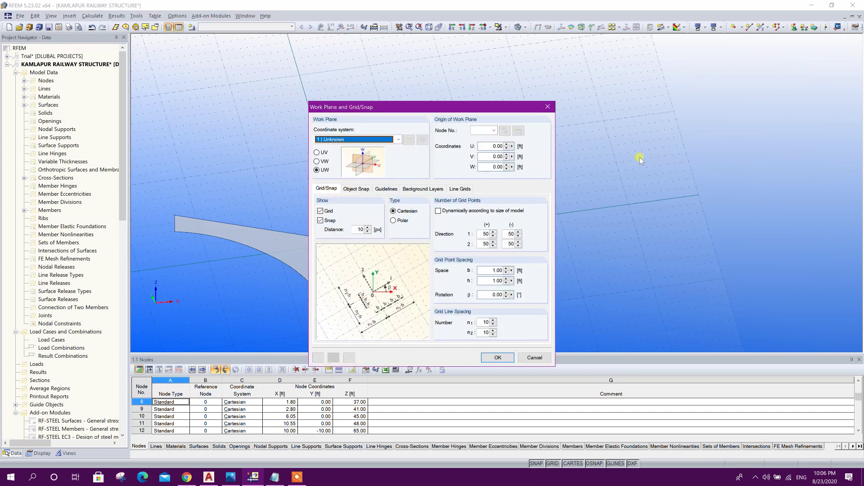
click(602, 104)
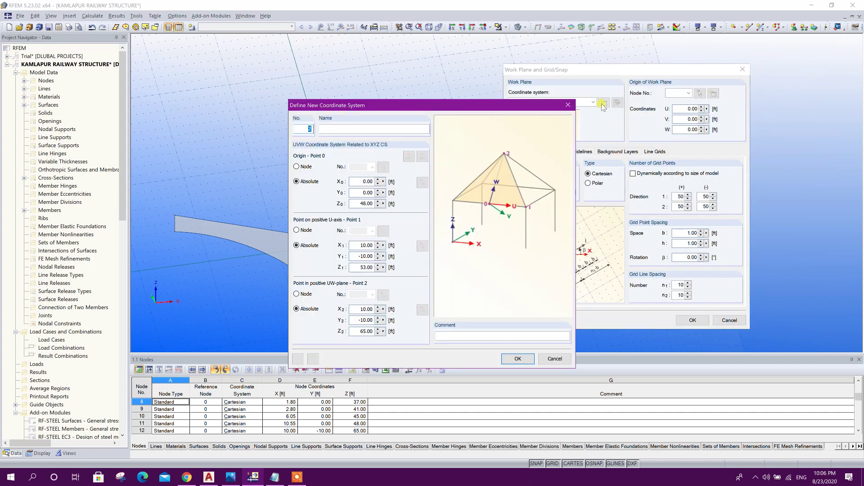
click(422, 182)
click(378, 266)
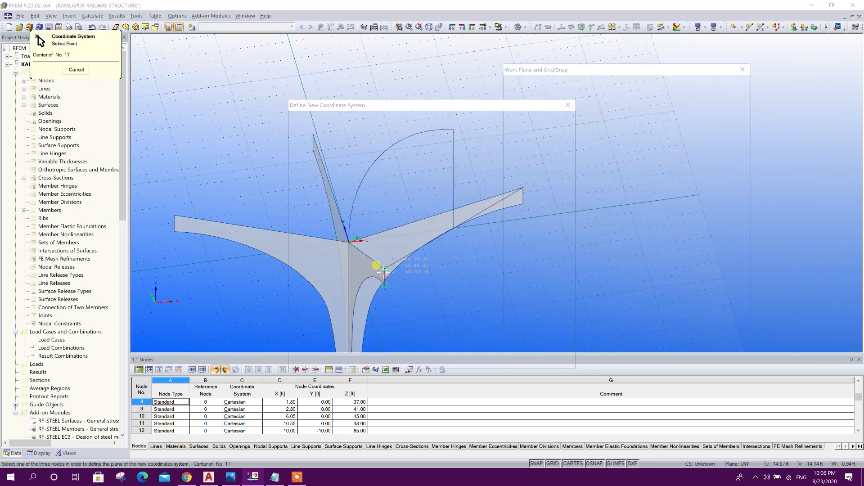
click(423, 247)
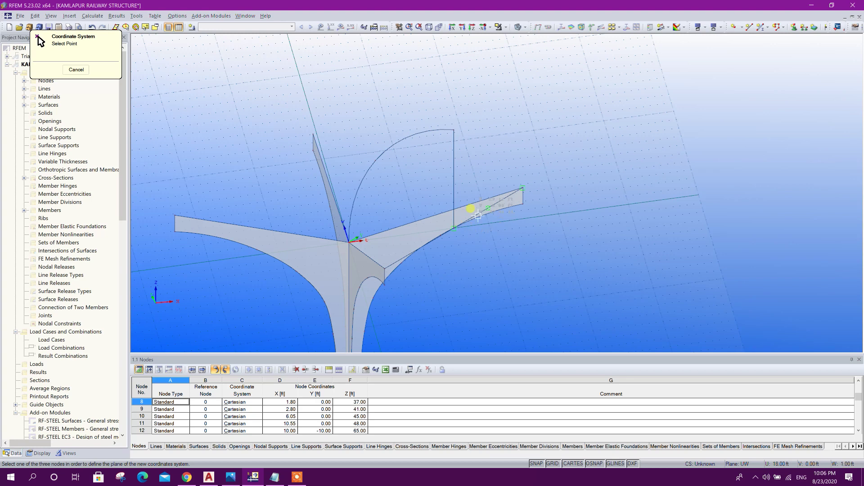
click(513, 185)
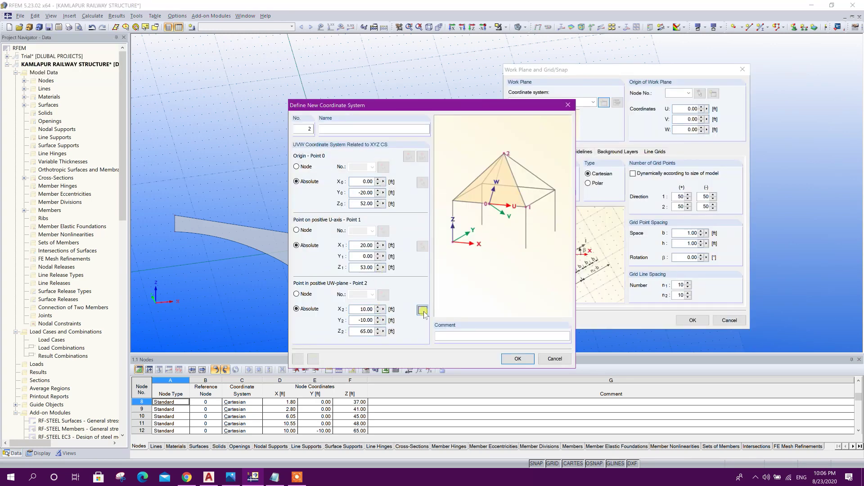
click(422, 309)
click(448, 129)
click(516, 357)
click(691, 320)
Step: Draw a three-point arc from the front arm's upper tip, through a point offset 5 ft in U and 8 ft in W, to the vertical line's top
ctrl+middle_drag(506, 251, 419, 211)
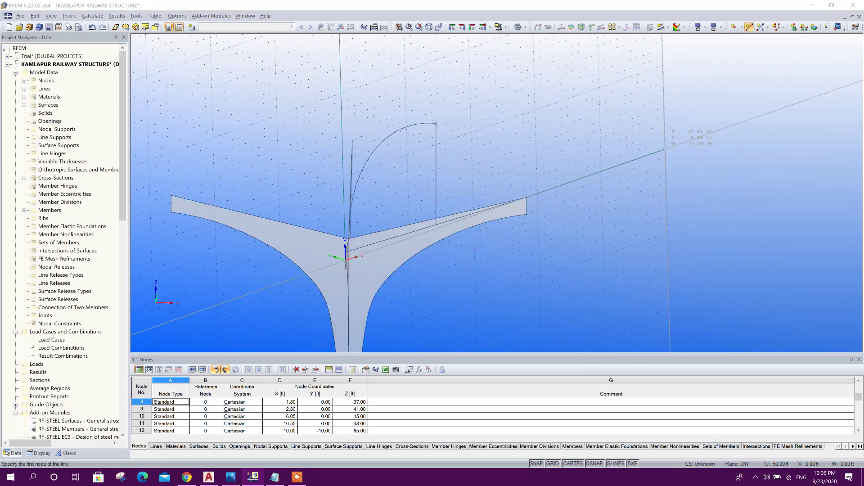
click(748, 28)
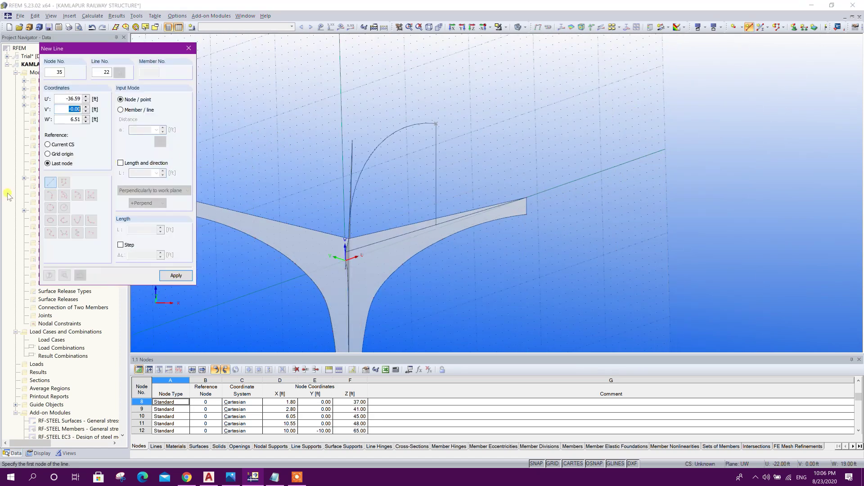
click(49, 196)
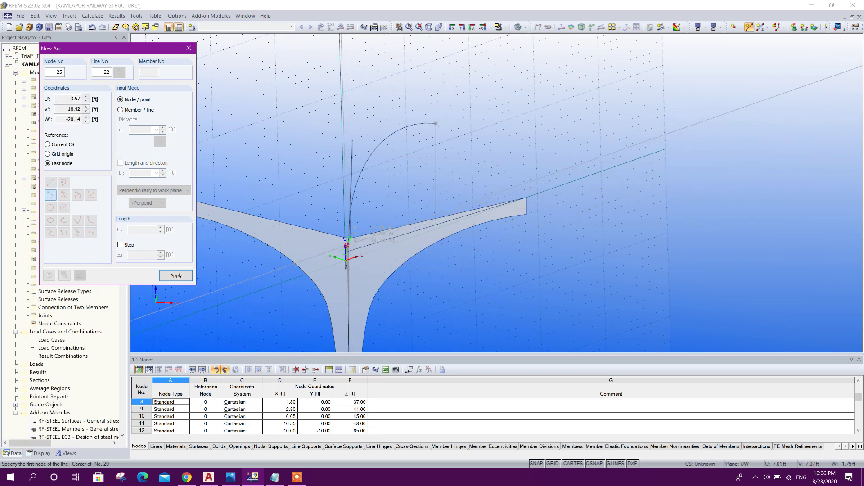
click(346, 252)
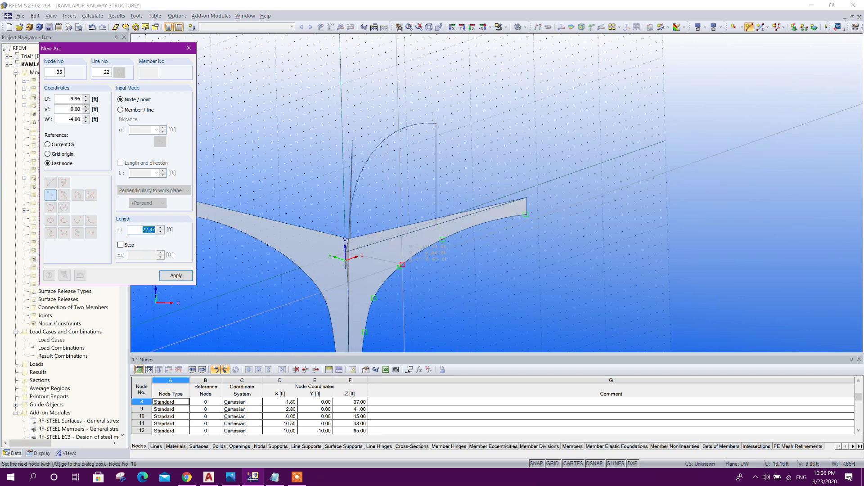
scroll(395, 184, up, 2)
ctrl+middle_drag(395, 184, 289, 130)
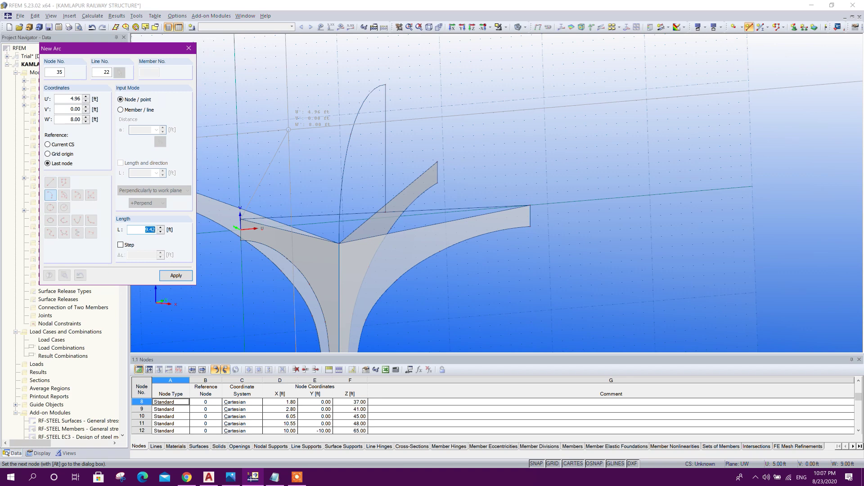
click(85, 97)
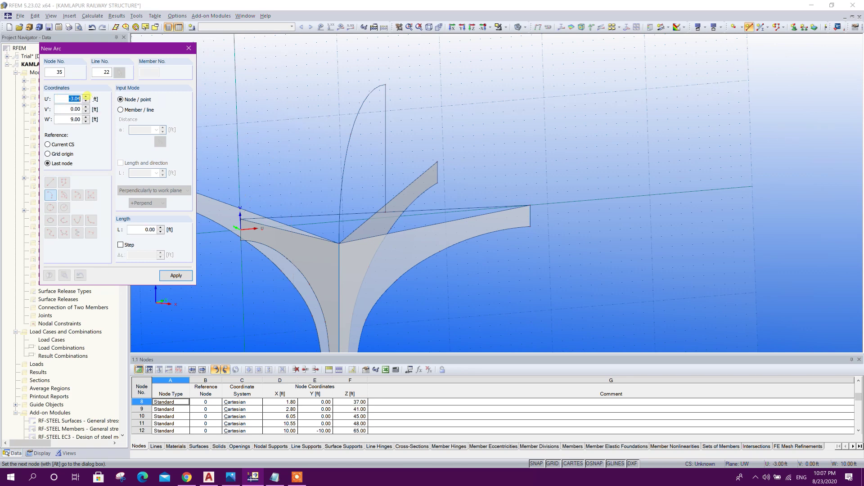
click(86, 122)
click(167, 273)
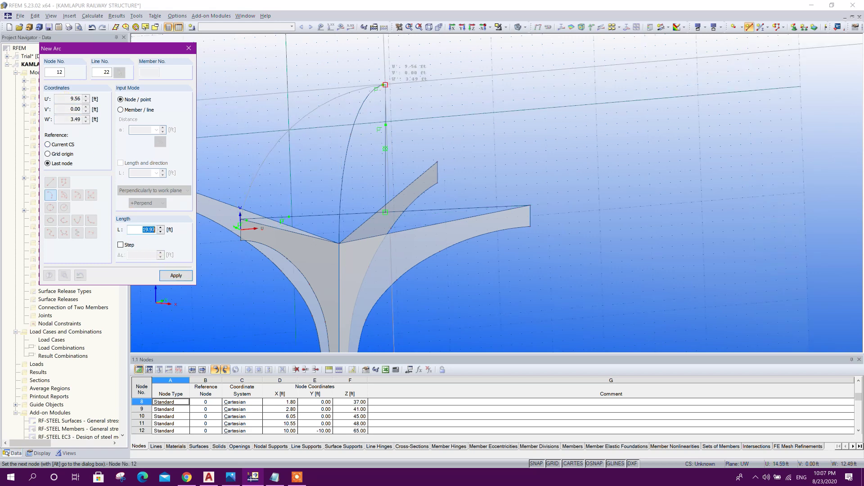
click(385, 85)
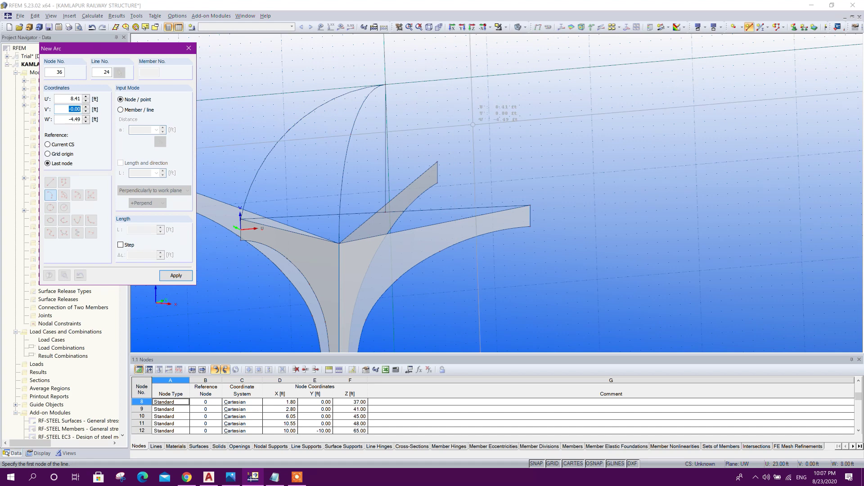
key(Escape)
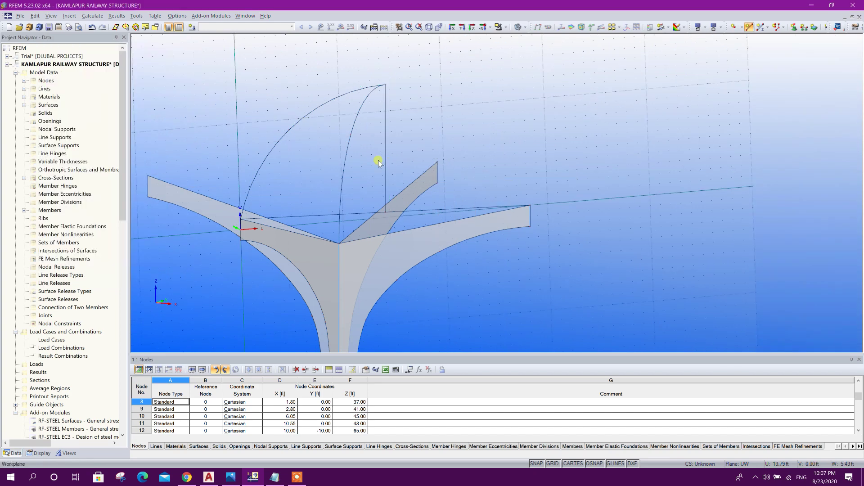
ctrl+middle_drag(389, 162, 608, 272)
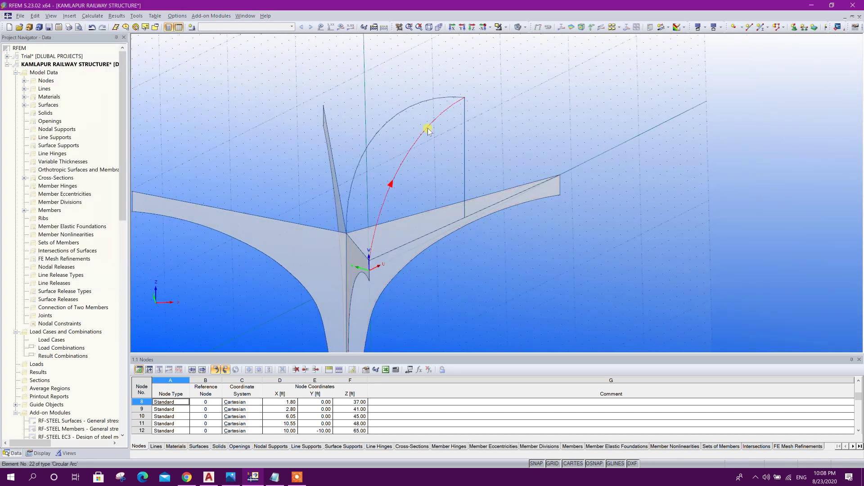
Step: Mirror-copy the front arm's arc in the user-defined UVW system, about the plane through the vertical line's bottom, its top and the arm junction
click(38, 16)
click(51, 149)
drag(500, 131, 719, 118)
drag(602, 115, 658, 109)
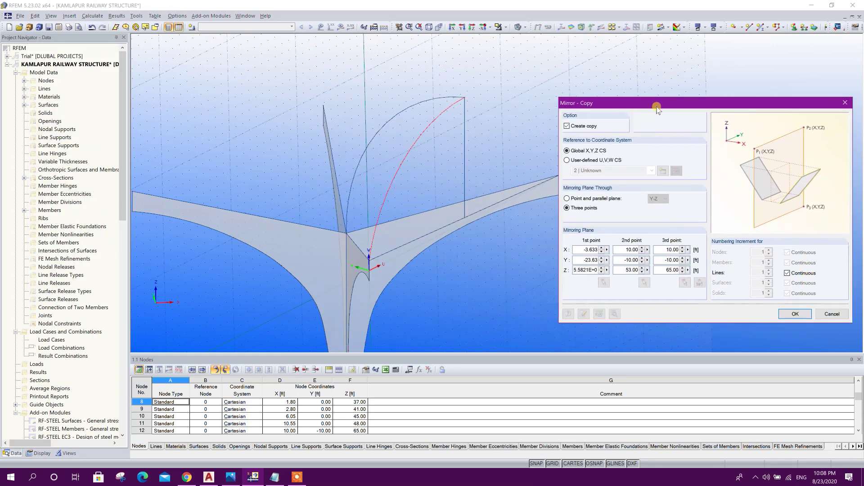
click(616, 161)
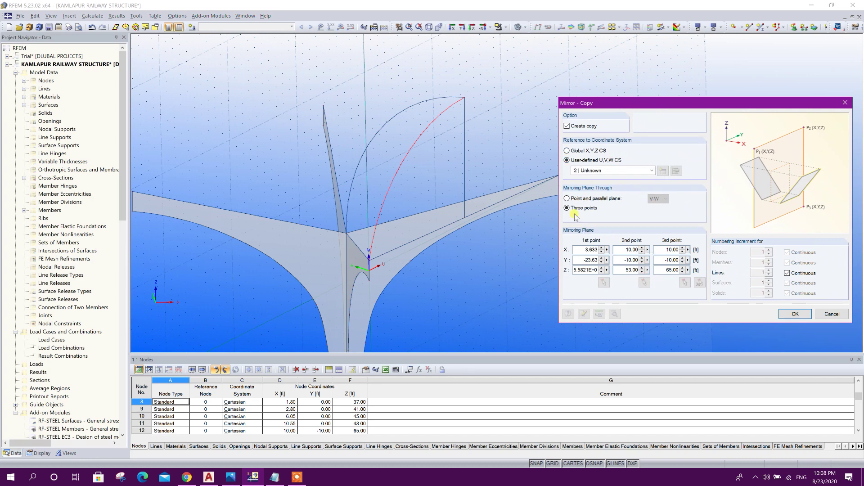
click(603, 282)
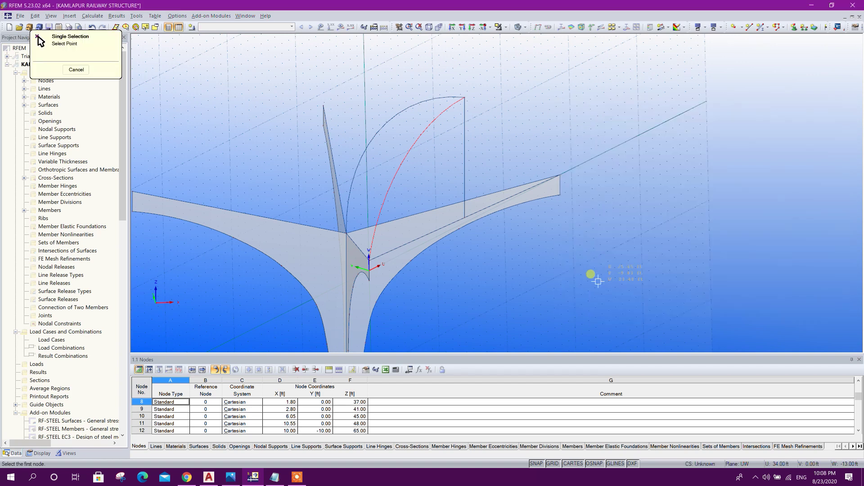
click(465, 219)
click(464, 96)
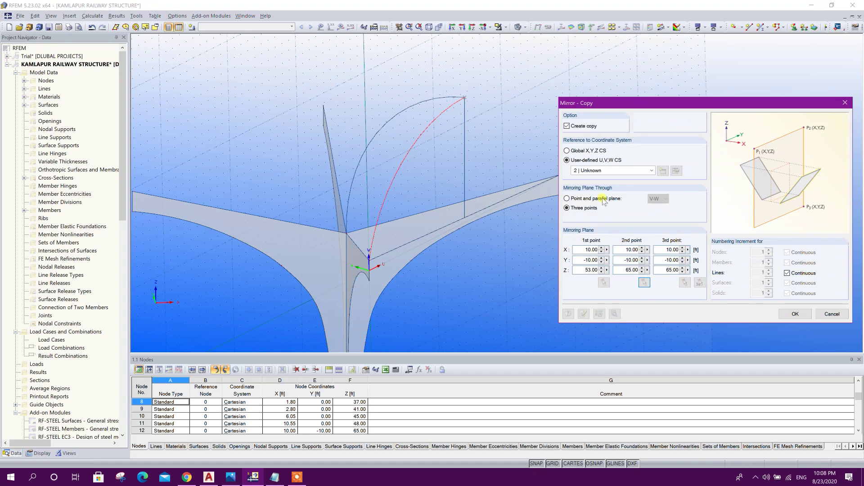
click(683, 282)
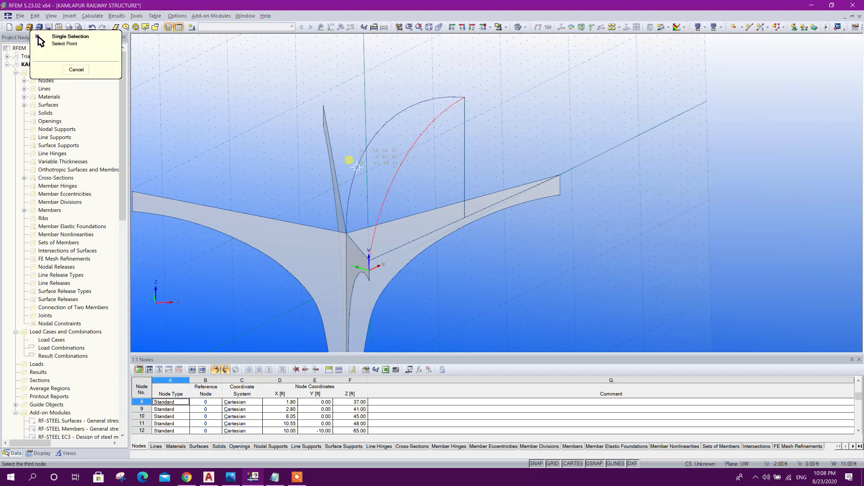
click(339, 226)
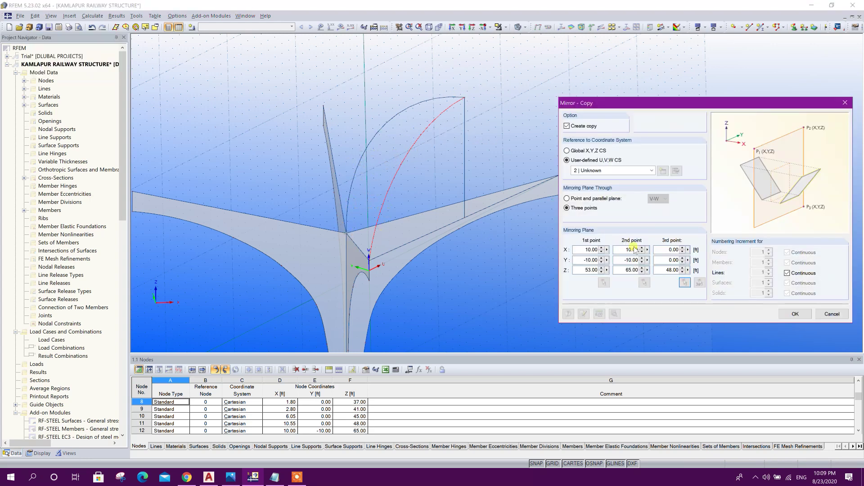
click(796, 315)
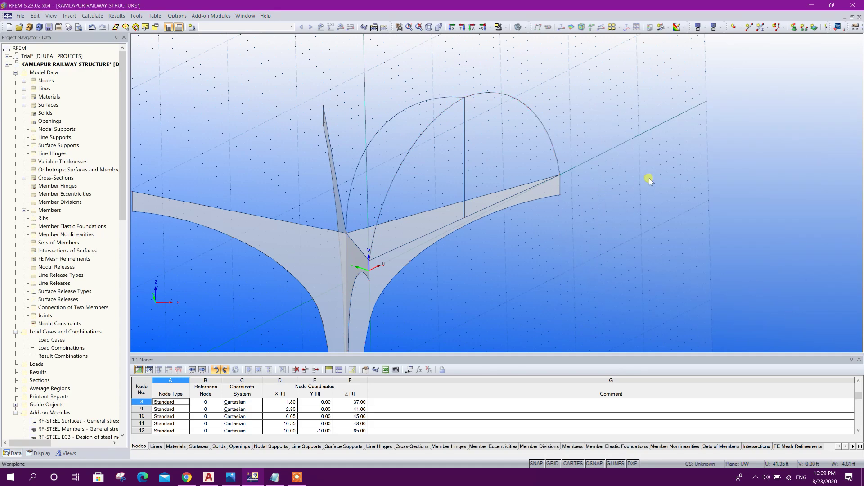
Step: Move the shared top node of the three arcs up by 4 ft in global Z, with 0 copies
ctrl+middle_drag(647, 234, 477, 180)
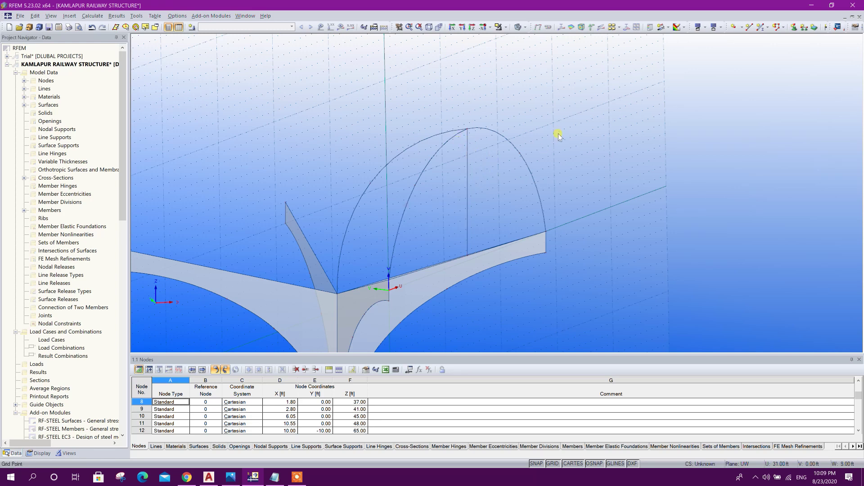
middle_drag(556, 132, 561, 144)
middle_drag(479, 140, 474, 134)
drag(440, 113, 487, 144)
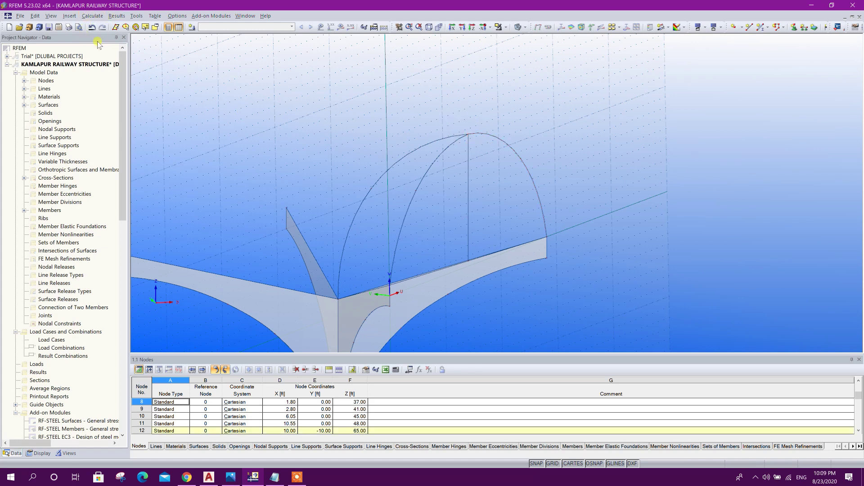
click(34, 16)
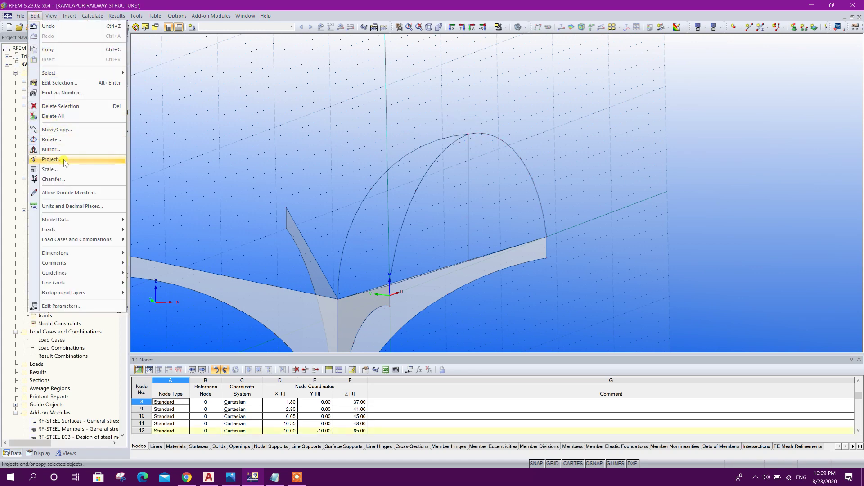
click(66, 130)
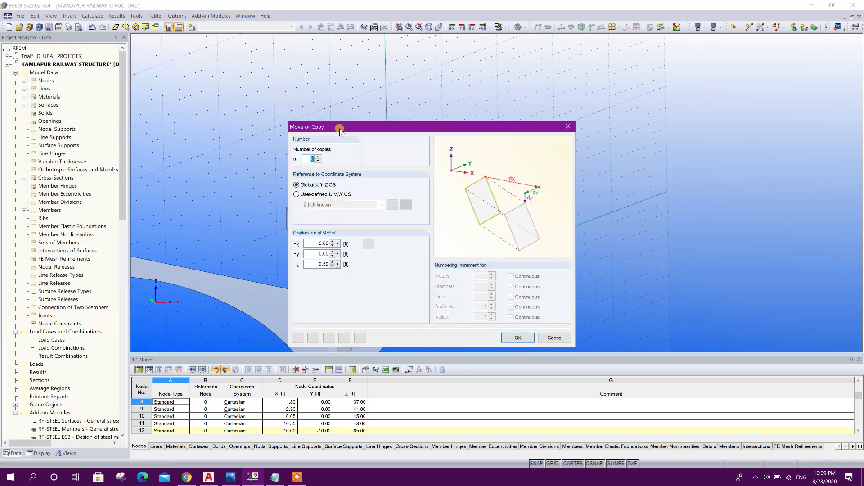
drag(340, 130, 117, 89)
drag(182, 89, 133, 82)
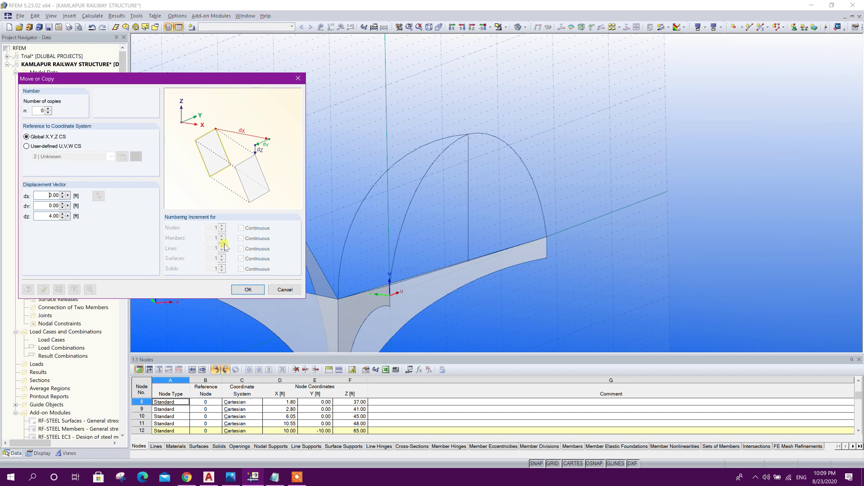
click(247, 288)
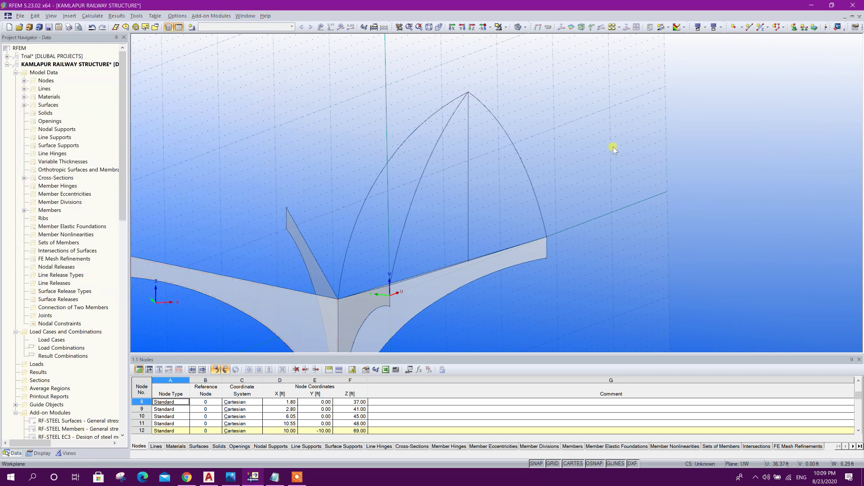
Step: Delete the vertical construction line below the apex and the straight line joining the two arm tips
ctrl+middle_drag(611, 158, 547, 266)
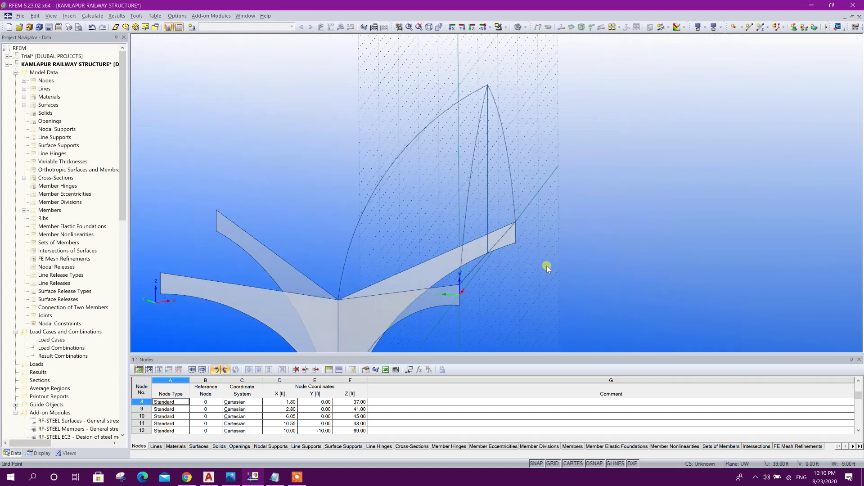
click(488, 193)
key(Delete)
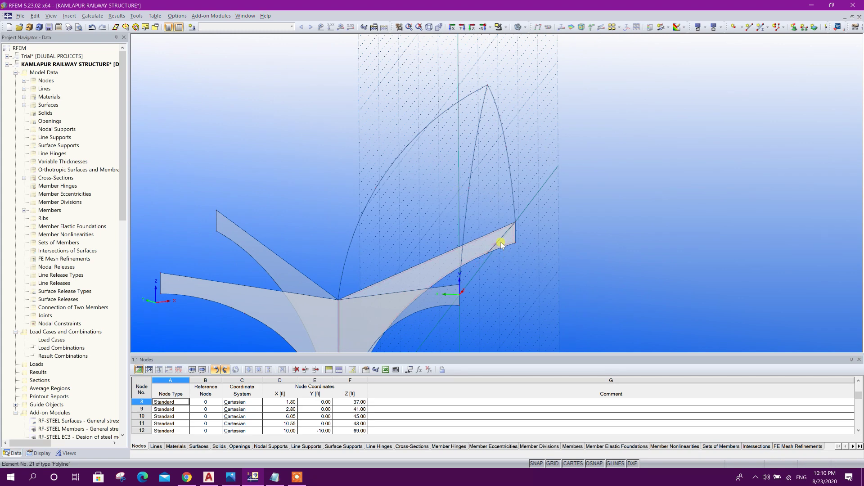
ctrl+middle_drag(528, 283, 551, 301)
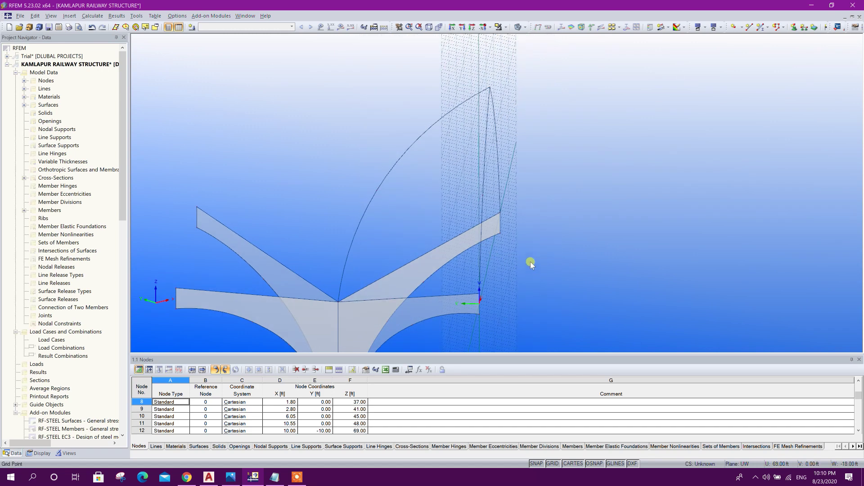
Step: Create a quadrangle surface with default settings, bounded by the junction arc, the front arm's arc and the front arm's upper edge
ctrl+middle_drag(531, 261, 504, 252)
click(70, 16)
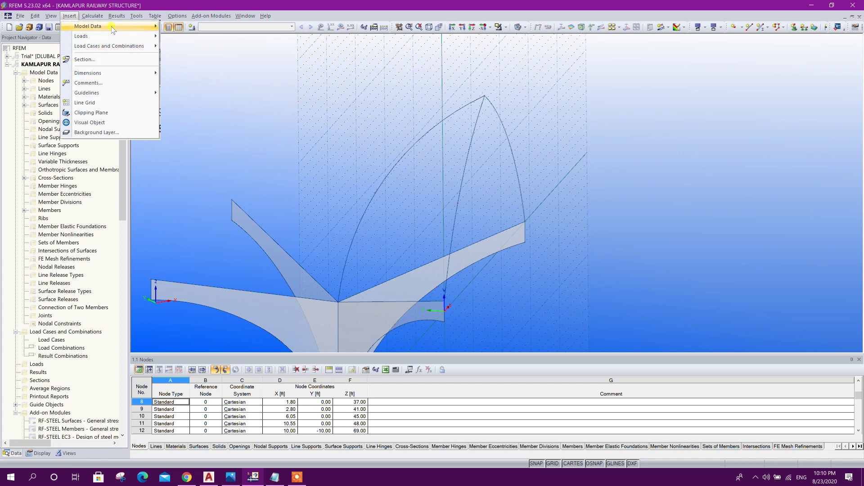
mouse_move(113, 30)
mouse_move(213, 55)
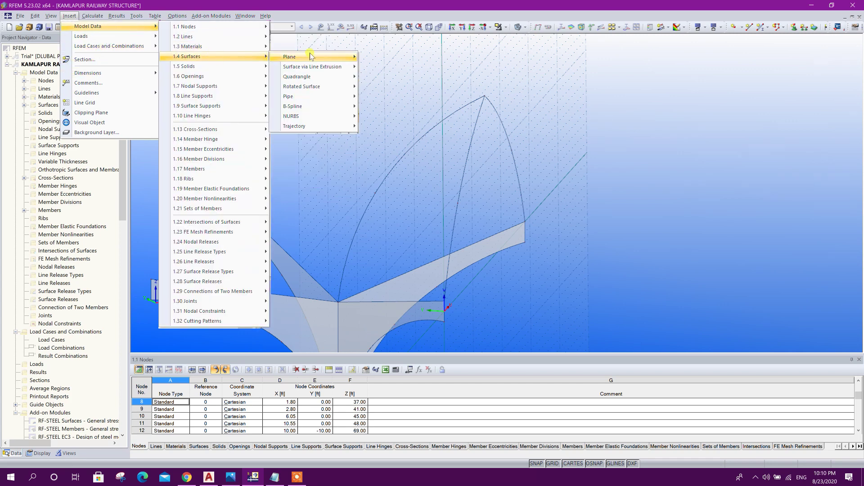
mouse_move(317, 76)
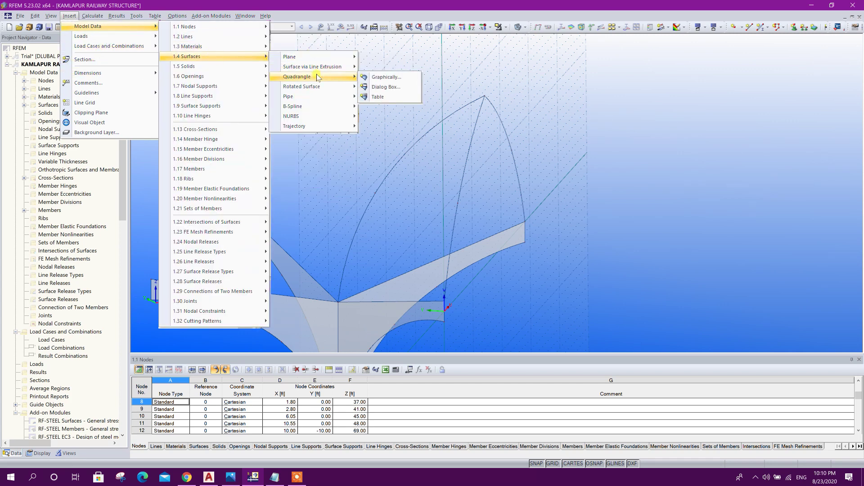
click(389, 78)
drag(504, 118, 720, 65)
click(721, 288)
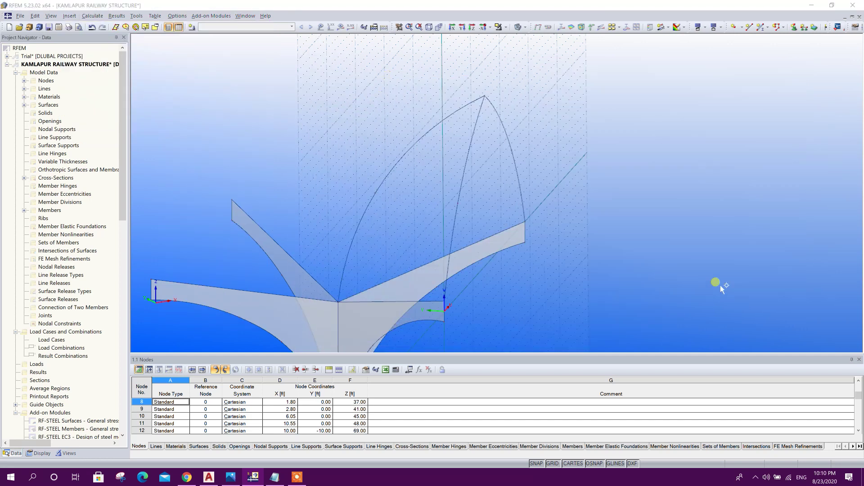
click(388, 171)
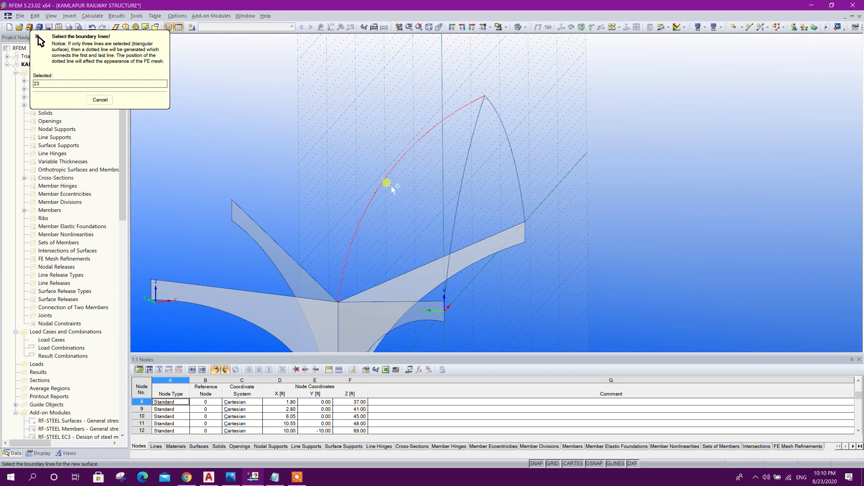
click(456, 180)
click(396, 301)
Step: Create a second quadrangle surface bounded by the junction arc, the mirrored arc and the adjacent arm's upper edge
scroll(452, 202, down, 1)
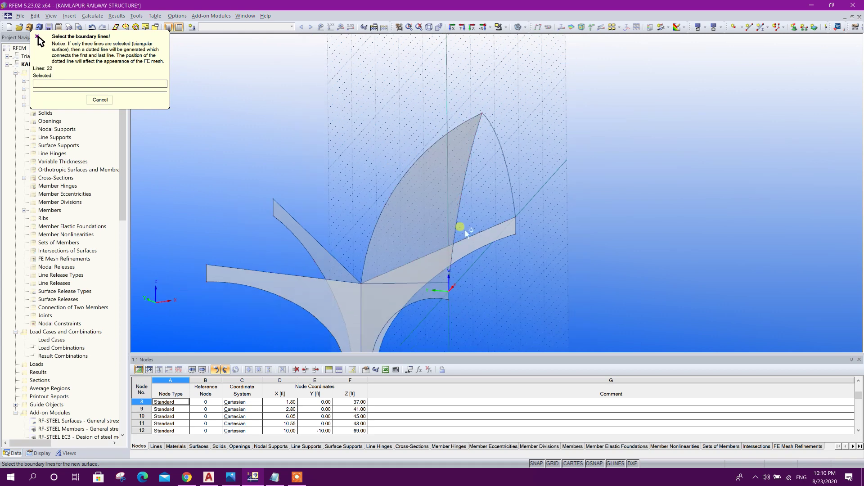
ctrl+middle_drag(565, 299, 255, 287)
click(424, 208)
click(376, 206)
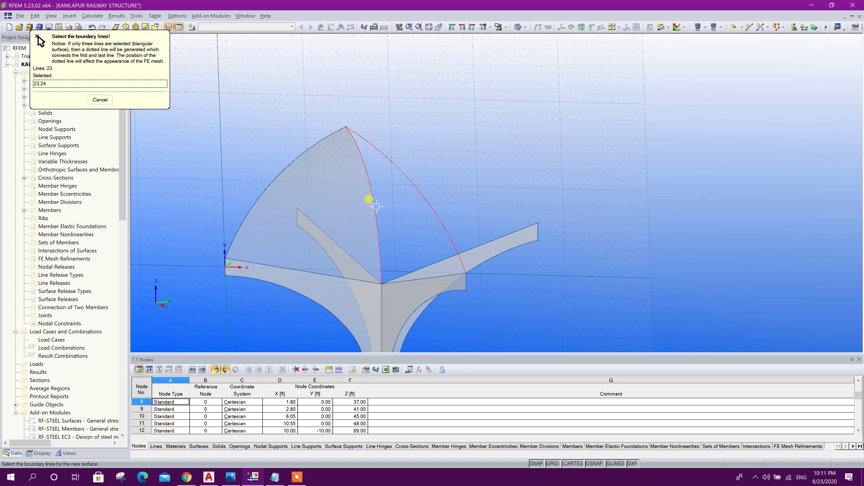
click(428, 273)
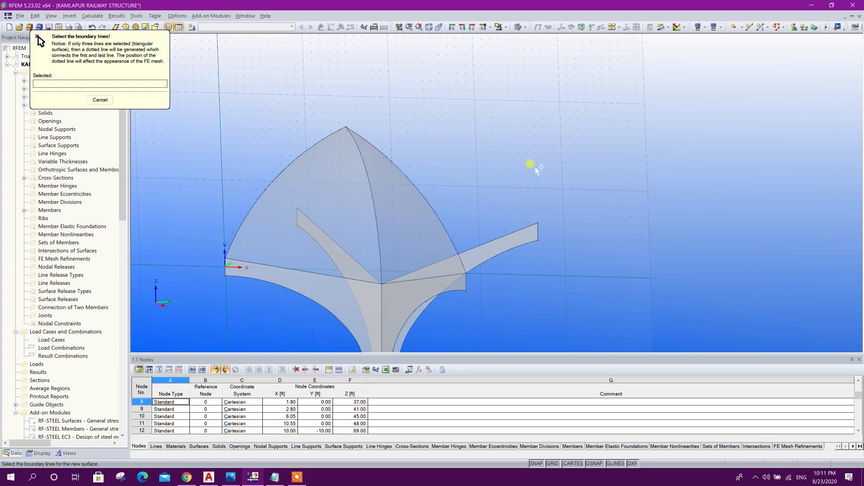
key(Escape)
Step: Select both curved shell surfaces and switch the work plane to the Global XYZ coordinate system
ctrl+middle_drag(533, 169, 439, 215)
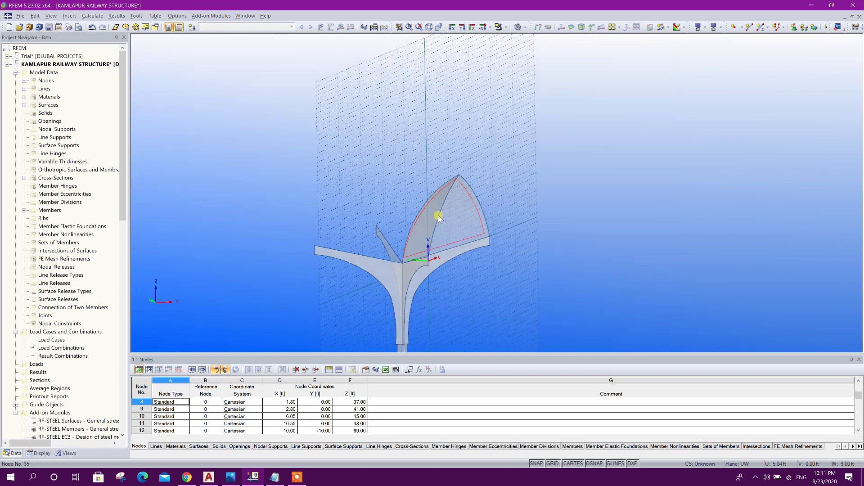
click(458, 215)
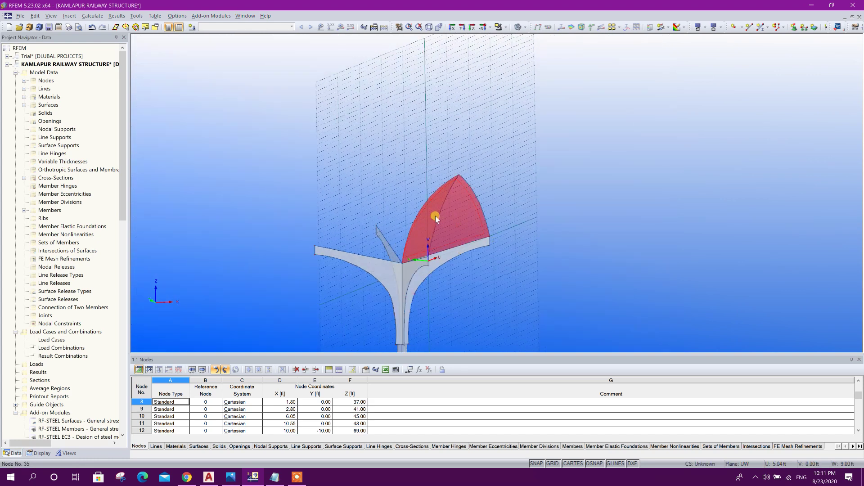
ctrl+middle_drag(530, 282, 552, 293)
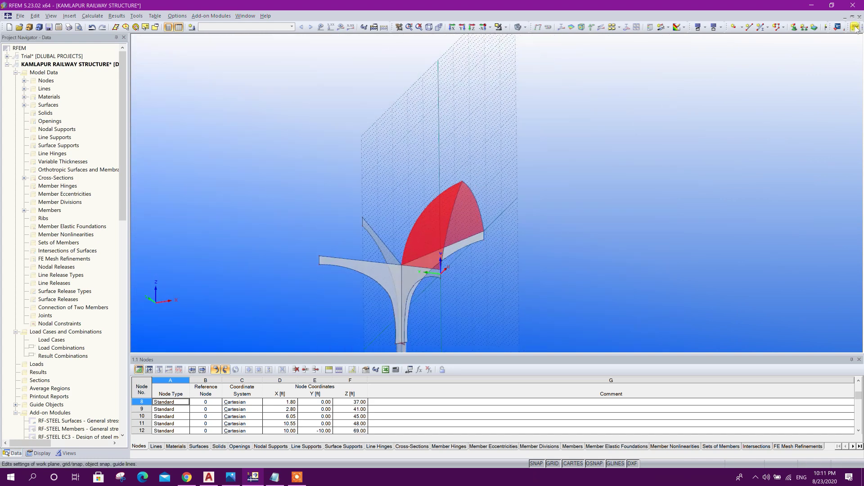
click(855, 28)
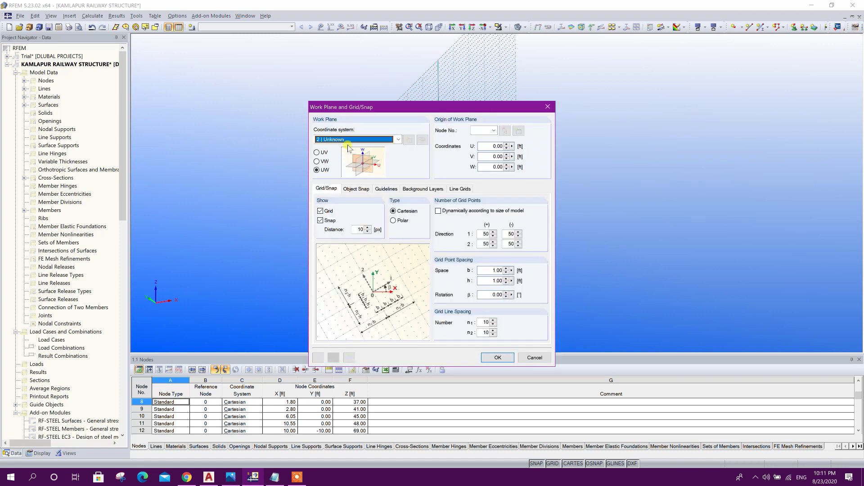
click(346, 140)
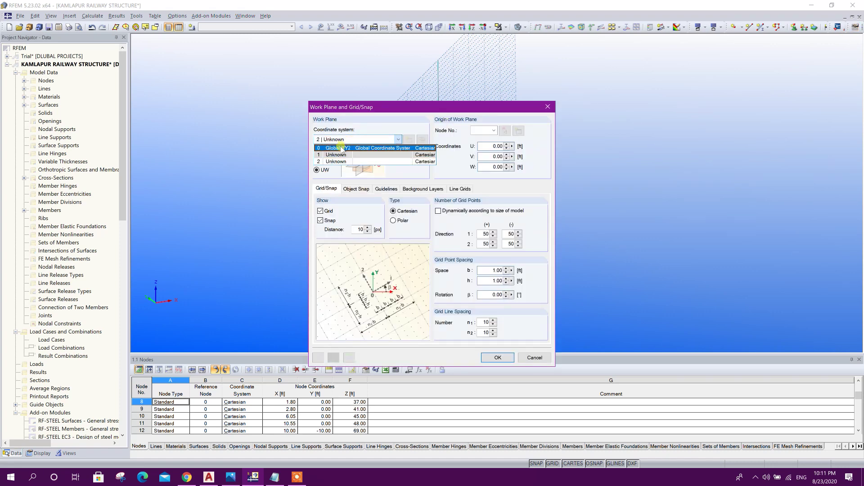
click(342, 148)
click(497, 357)
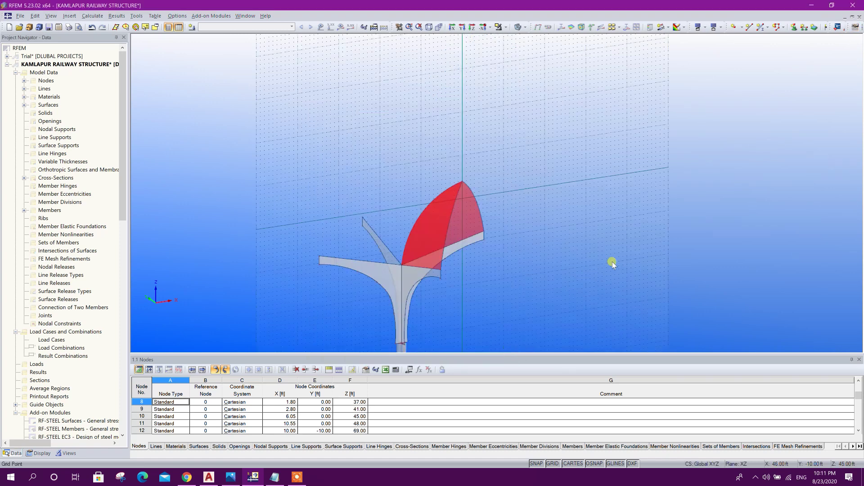
Step: Rotate-copy the two selected shell surfaces with 3 copies at 90° about the global Z axis through the origin
click(34, 16)
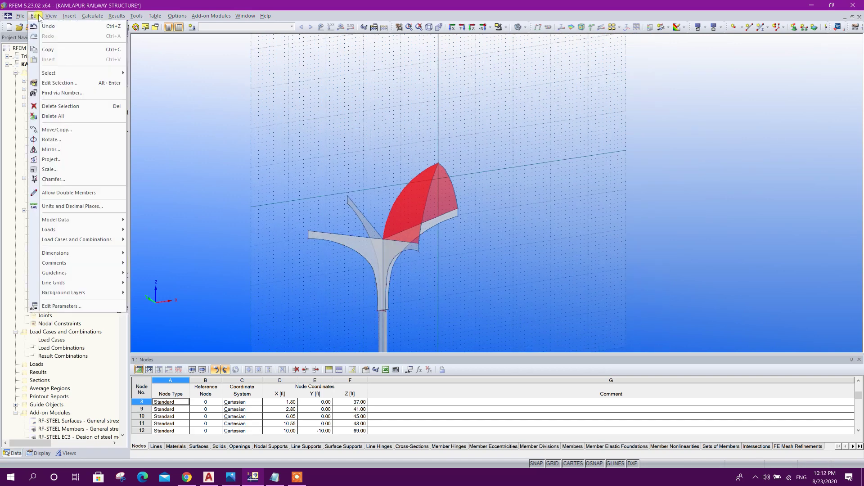
click(65, 139)
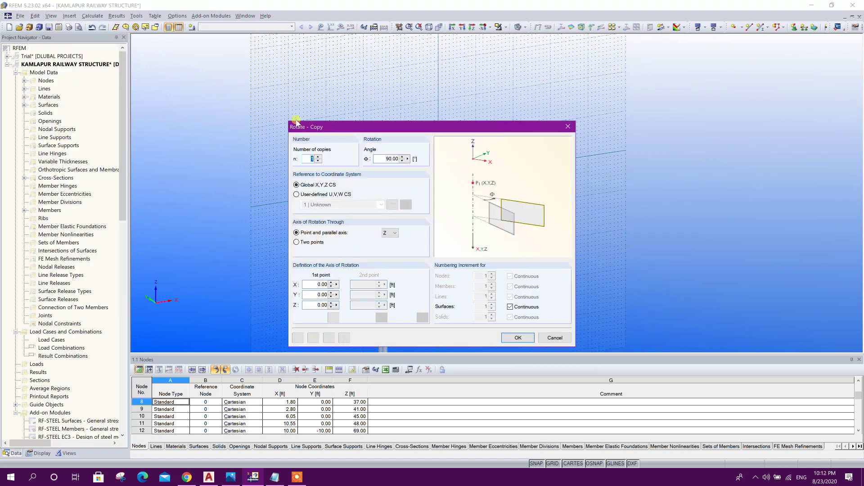
drag(370, 130, 607, 97)
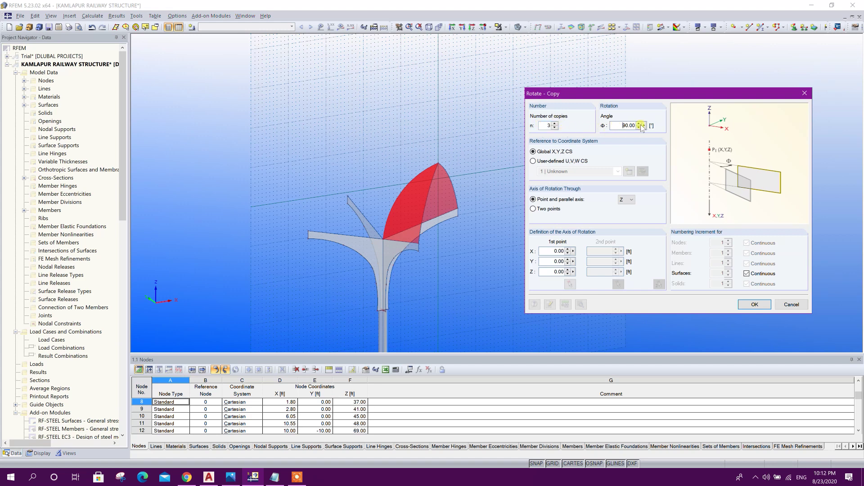
click(751, 304)
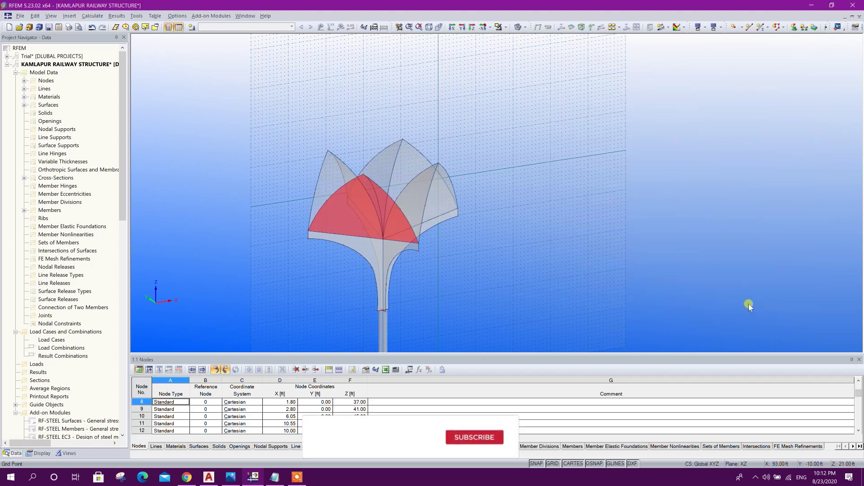
click(514, 214)
ctrl+middle_drag(552, 255, 337, 282)
drag(336, 280, 468, 309)
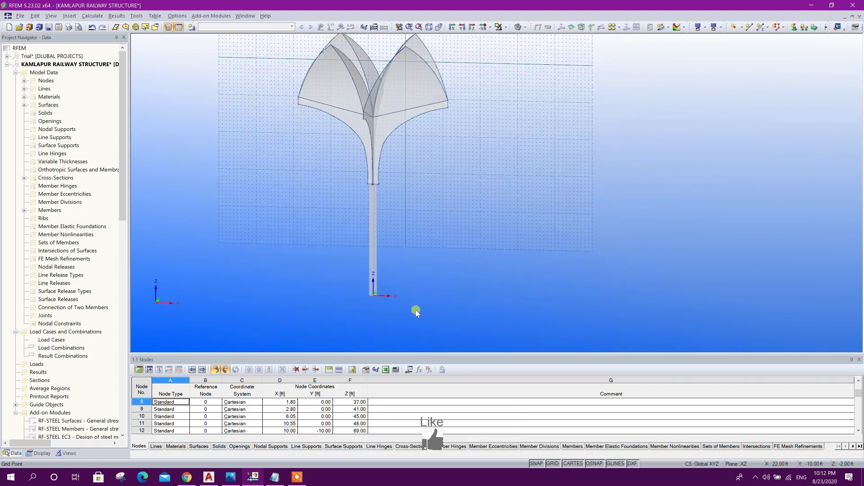
Step: Assign a rigid nodal support to node 1 at the base of the column
click(69, 15)
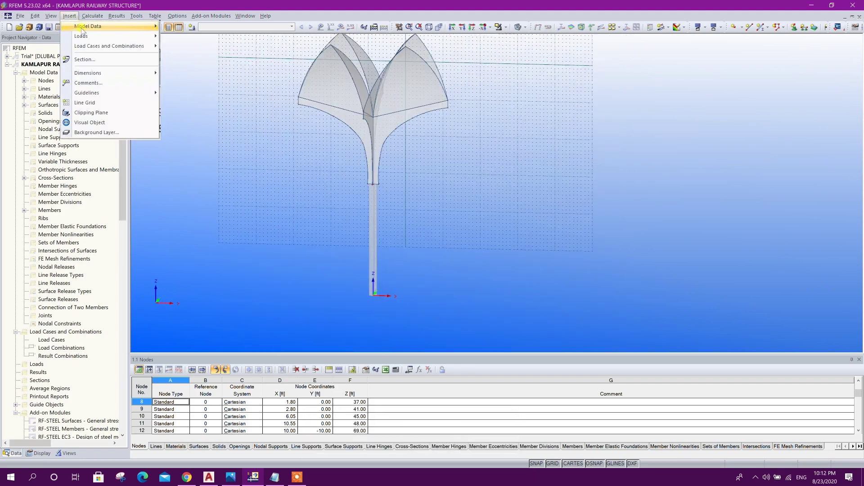
mouse_move(94, 27)
mouse_move(219, 86)
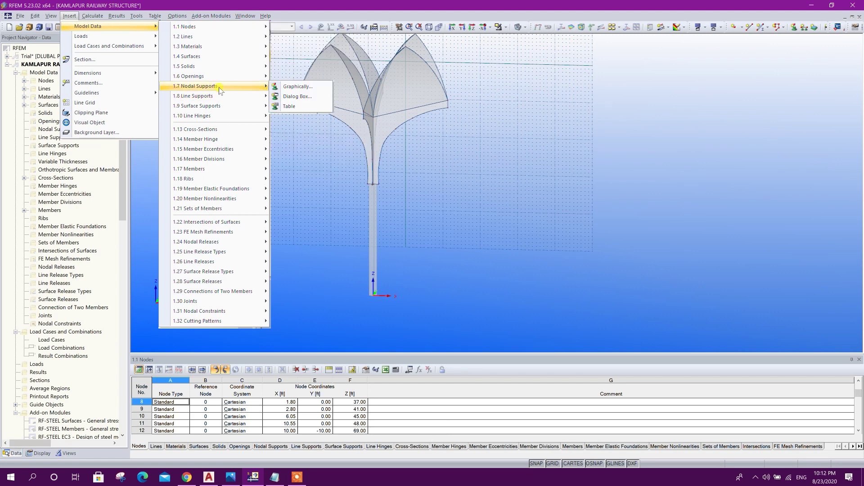
click(304, 86)
drag(468, 140, 632, 129)
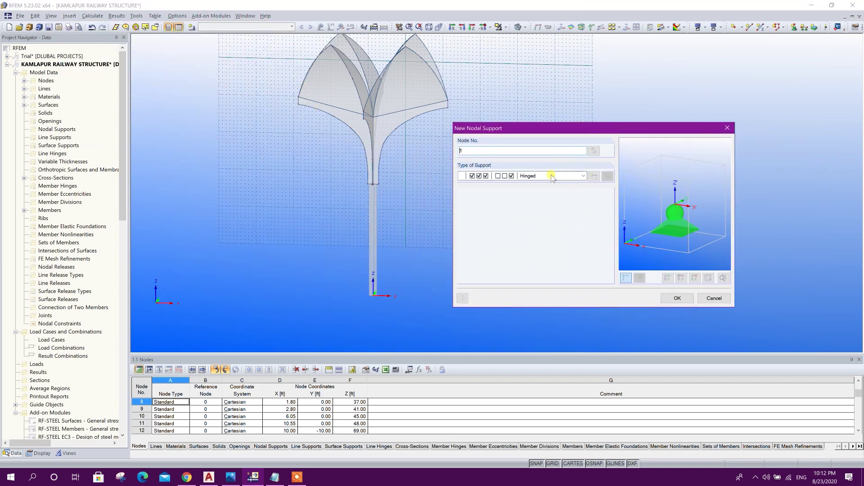
click(563, 175)
click(537, 192)
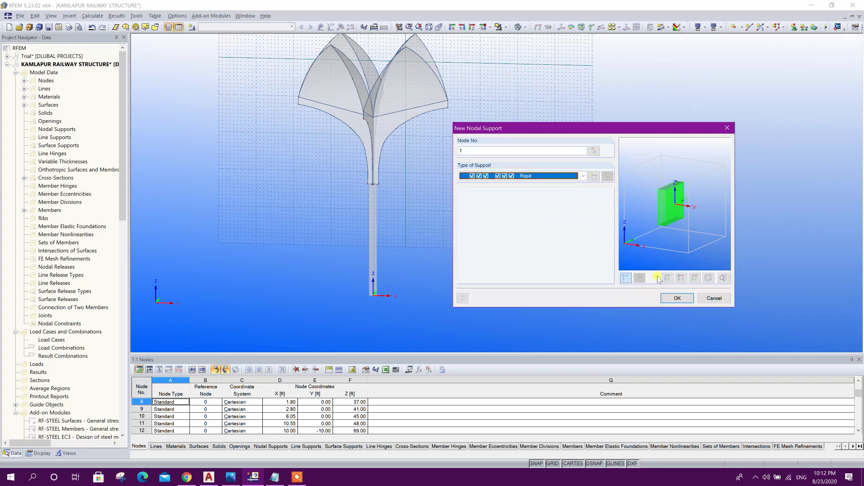
click(677, 299)
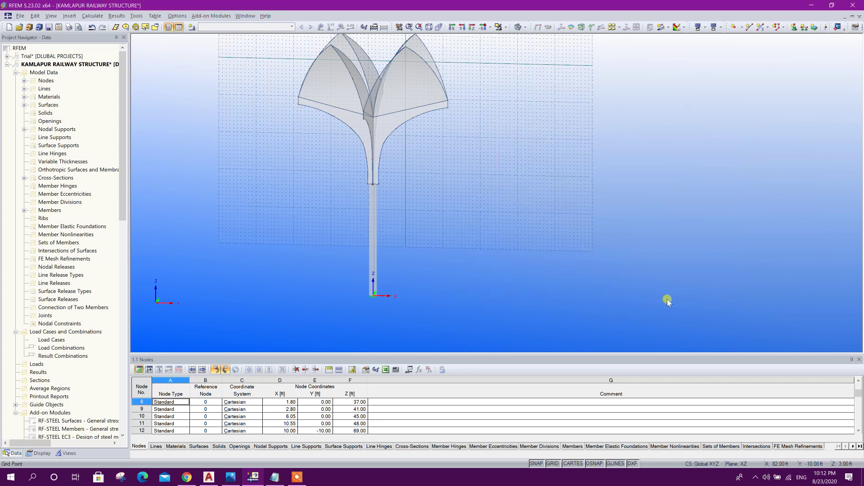
Step: Select the whole column-and-shell unit and begin a mirror copy, picking the arm-tip node at (20, 0, 53) ft as the first plane point
scroll(367, 290, up, 5)
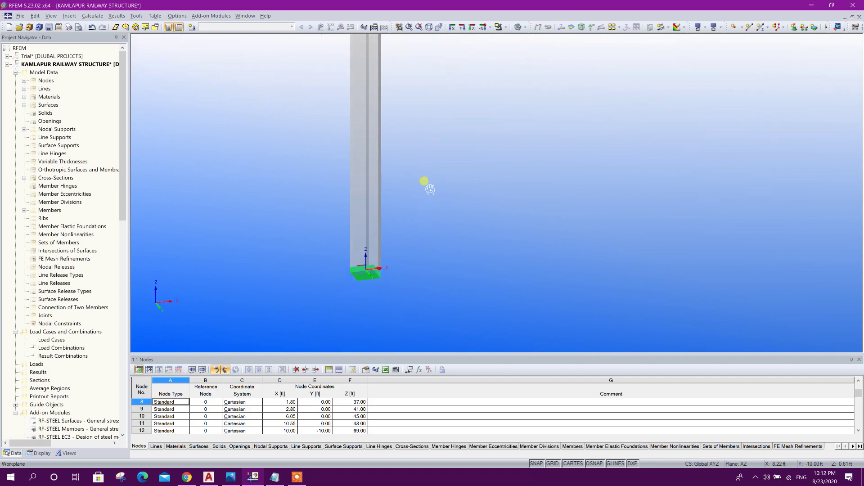
ctrl+middle_drag(407, 273, 316, 329)
scroll(419, 250, down, 6)
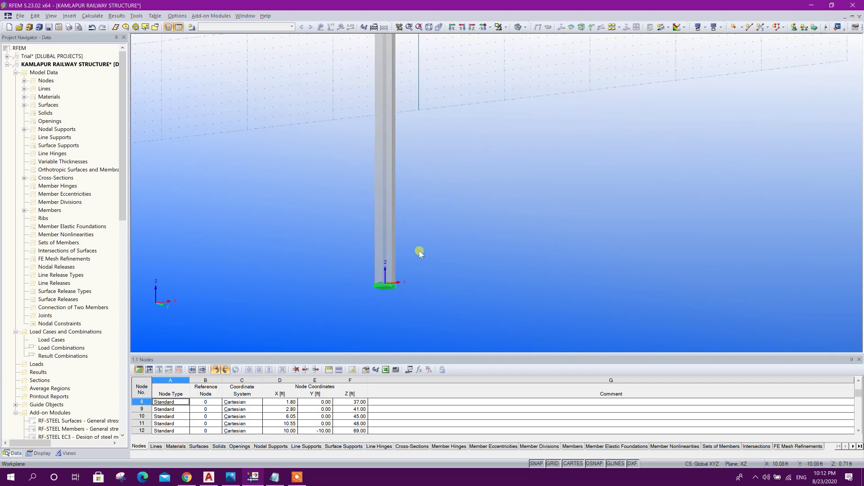
middle_drag(448, 212, 362, 182)
ctrl+middle_drag(509, 243, 487, 269)
drag(328, 110, 508, 335)
ctrl+middle_drag(554, 275, 434, 179)
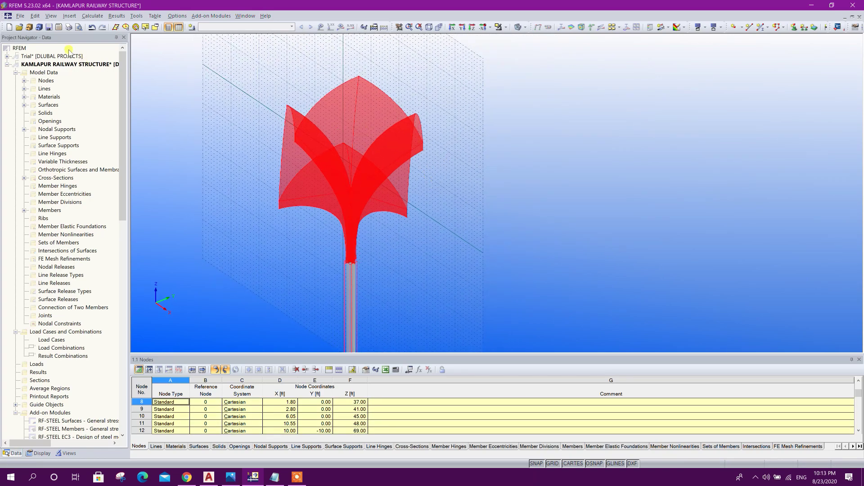
click(35, 16)
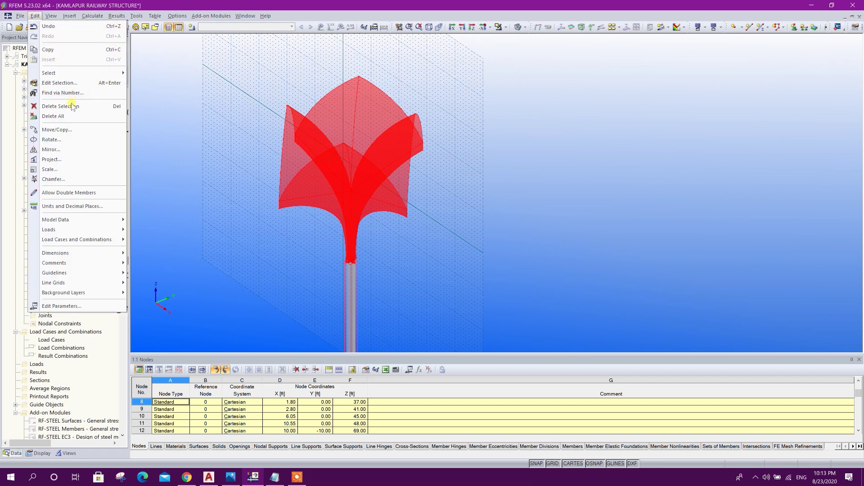
click(63, 149)
drag(403, 127, 690, 104)
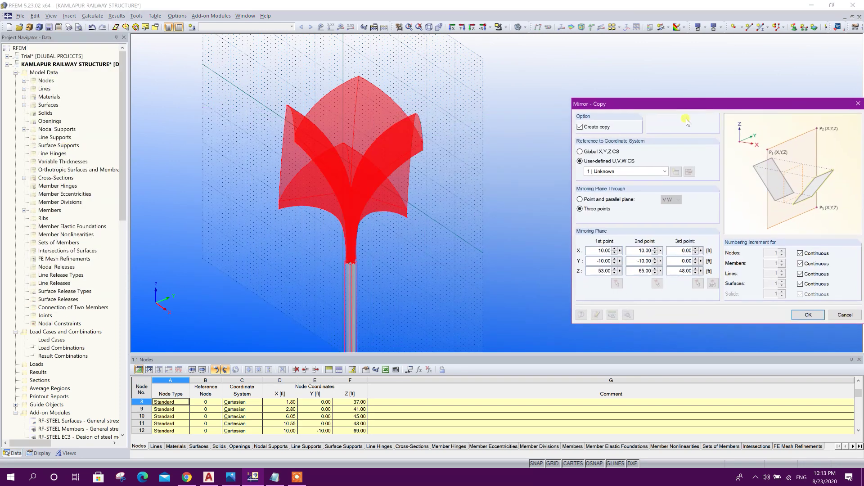
click(616, 284)
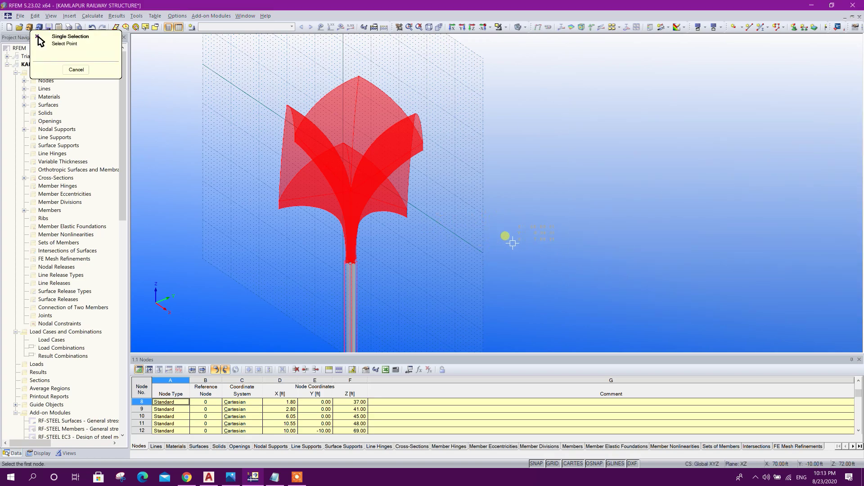
scroll(440, 251, up, 5)
click(404, 197)
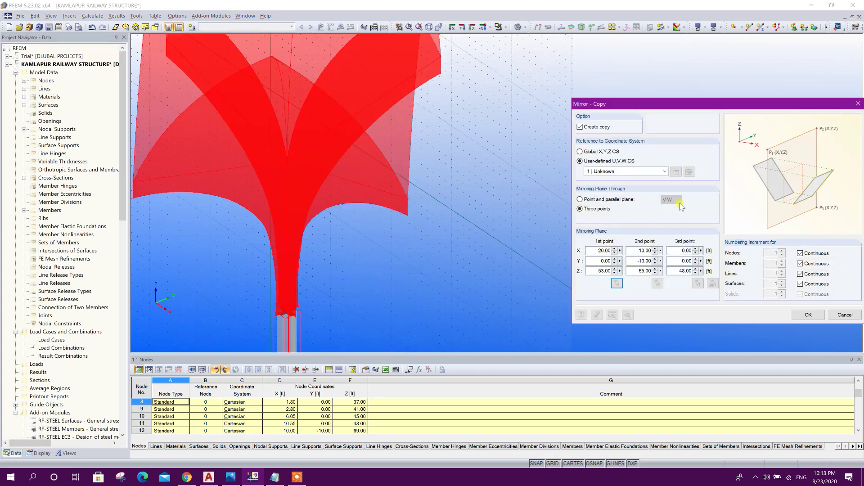
Step: Complete the mirroring plane with nodes at (0, 20, 53) ft and (10, 10, 69) ft and create the mirrored copy
click(657, 283)
scroll(477, 116, up, 4)
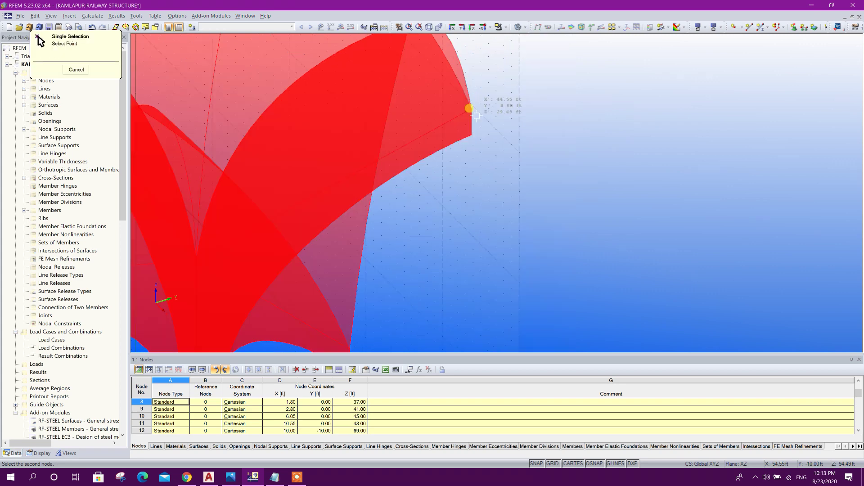
scroll(477, 115, up, 4)
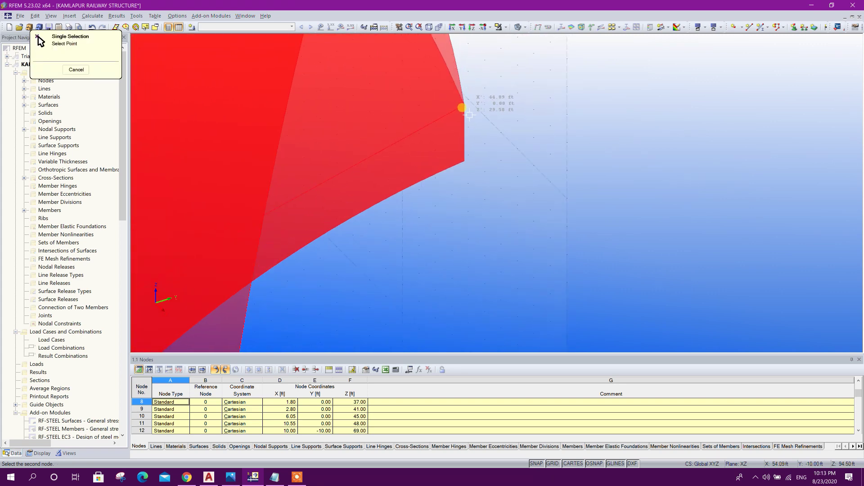
click(464, 106)
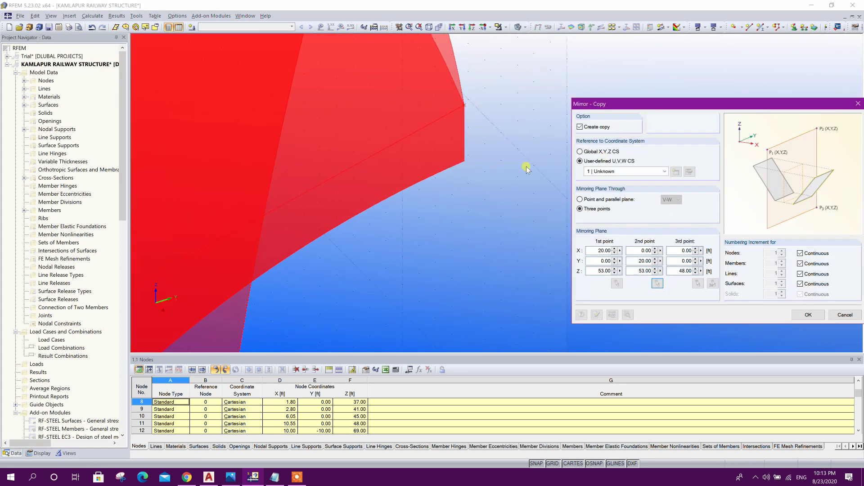
click(700, 284)
scroll(507, 195, down, 2)
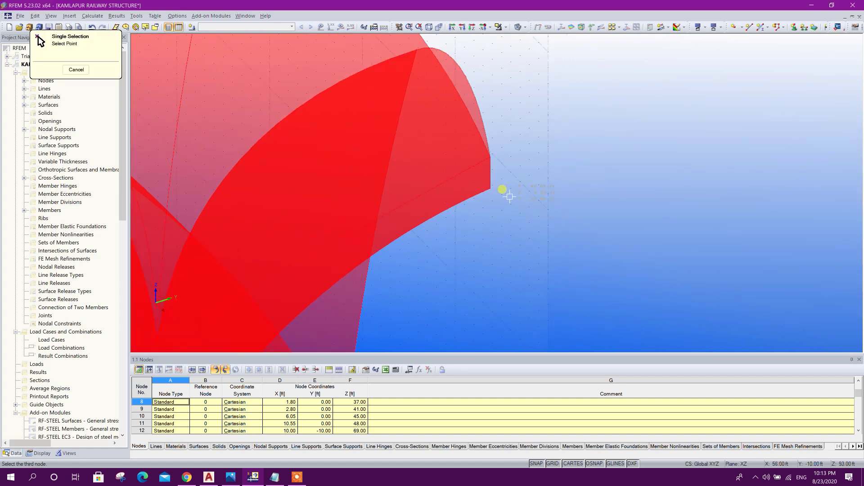
ctrl+middle_drag(561, 195, 617, 195)
middle_drag(551, 163, 565, 305)
click(433, 116)
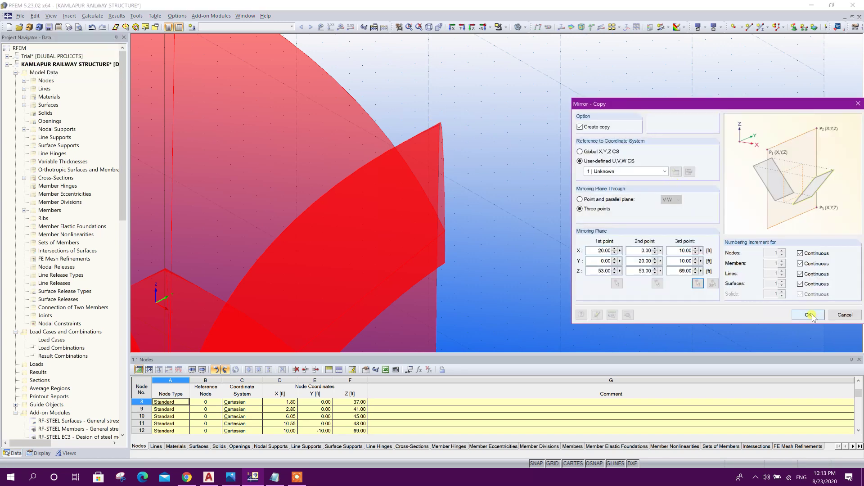
click(807, 314)
Step: Select the mirrored column-and-shell unit with its support and set up a copy operation with 5 copies
scroll(704, 293, down, 6)
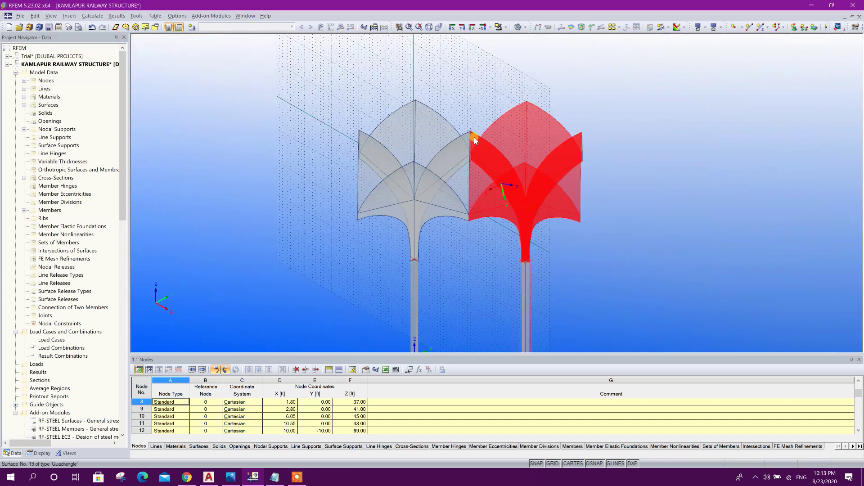
ctrl+middle_drag(629, 262, 475, 264)
scroll(494, 130, up, 6)
ctrl+middle_drag(574, 138, 547, 115)
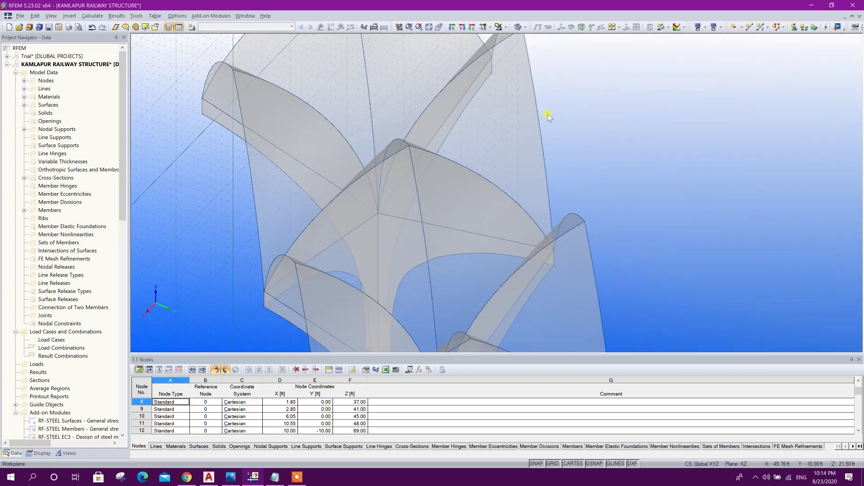
scroll(540, 119, down, 6)
ctrl+middle_drag(552, 208, 763, 215)
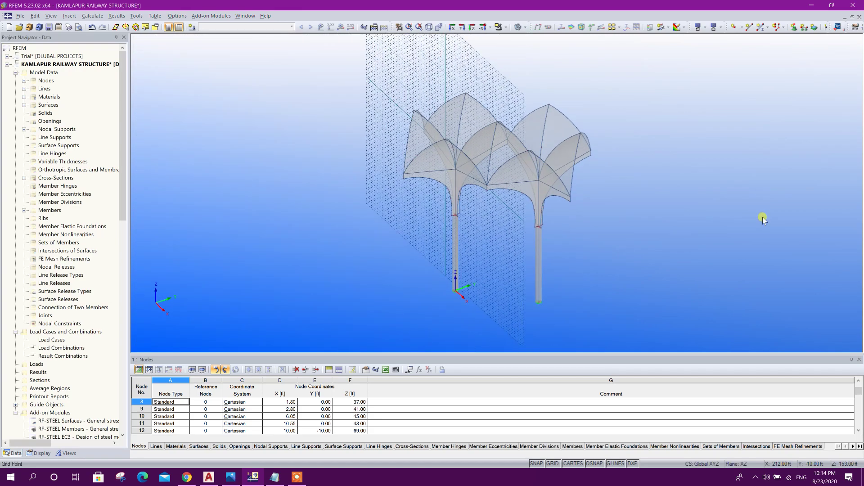
drag(668, 340, 506, 91)
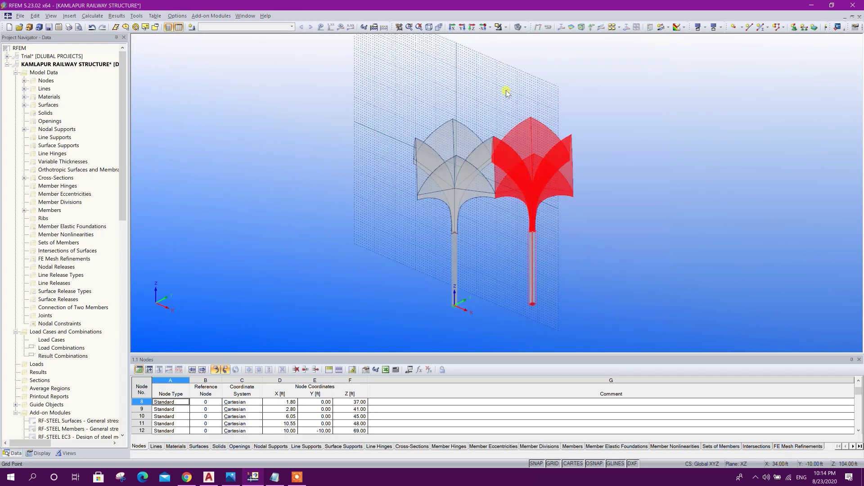
ctrl+middle_drag(632, 233, 653, 239)
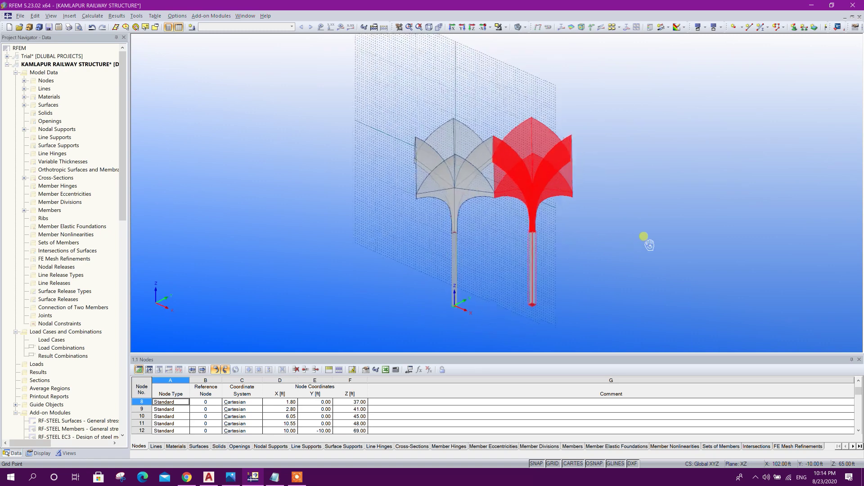
click(35, 16)
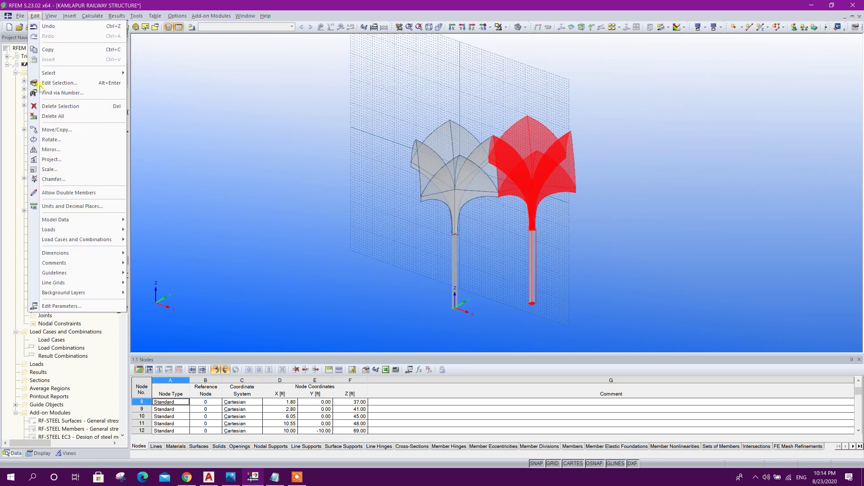
click(61, 131)
drag(383, 128, 188, 108)
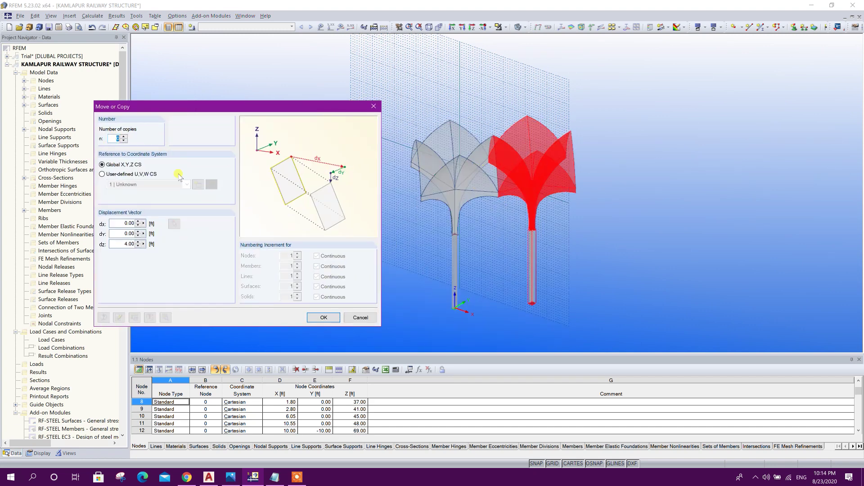
text(1)
text(0.)
text(5)
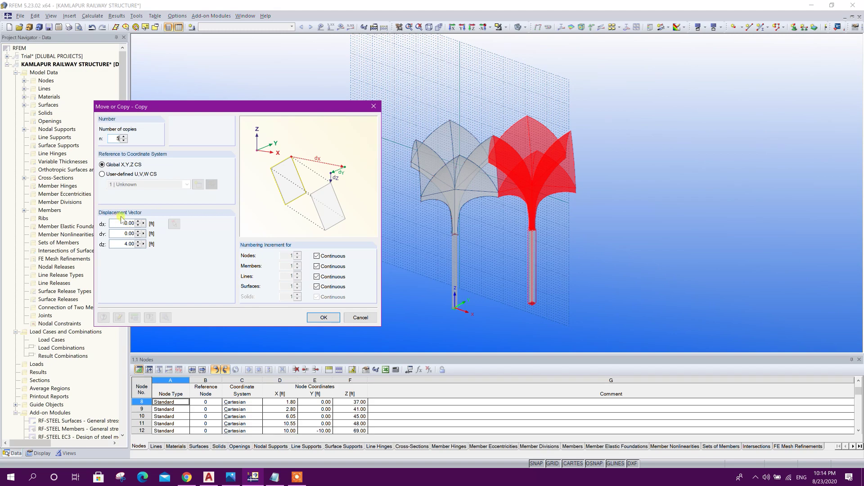
Step: Pick the displacement vector between matching shell corners of the original unit, giving 20, 20, 0 ft, and create the copies
click(173, 224)
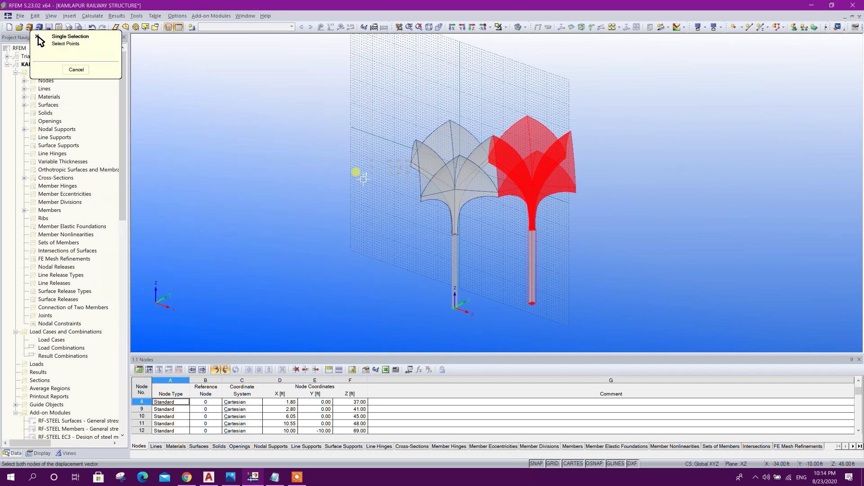
scroll(538, 186, up, 2)
scroll(545, 186, up, 1)
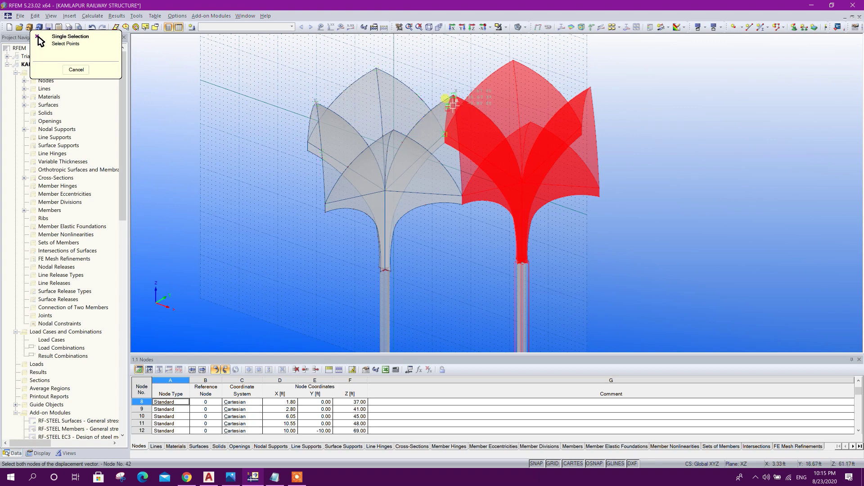
click(455, 99)
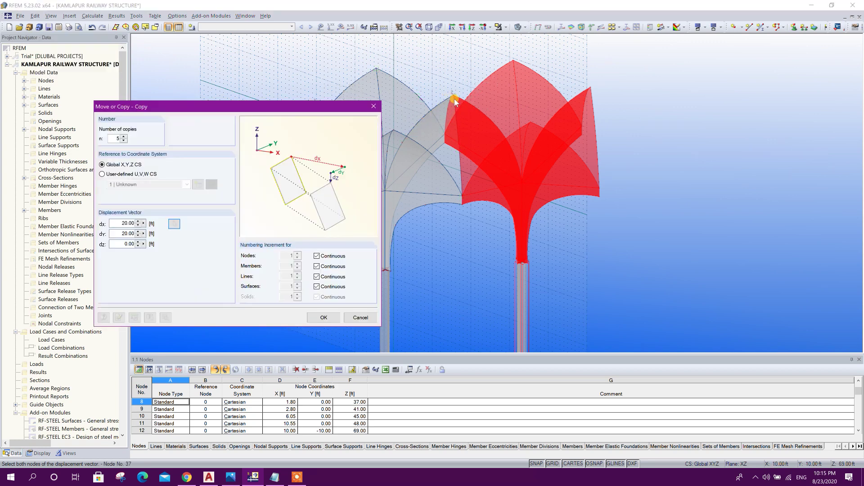
click(324, 318)
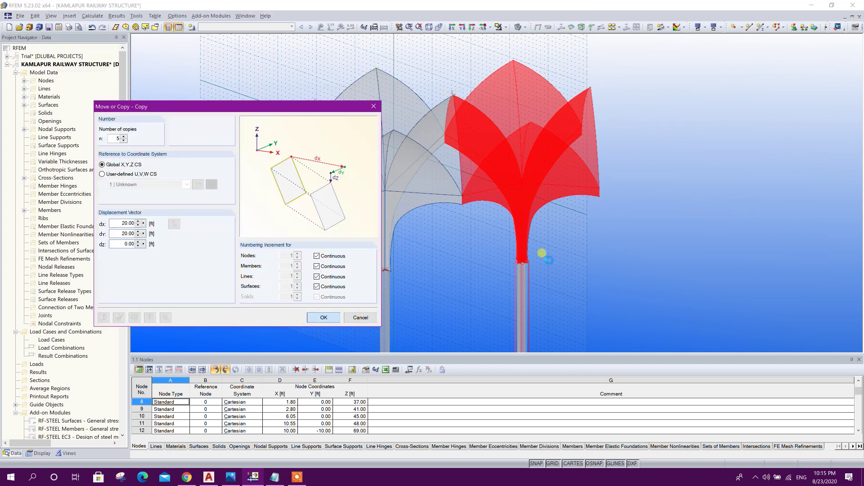
Step: Select the whole row of column-and-shell units with their supports and set up a copy operation with 6 copies
scroll(468, 211, down, 5)
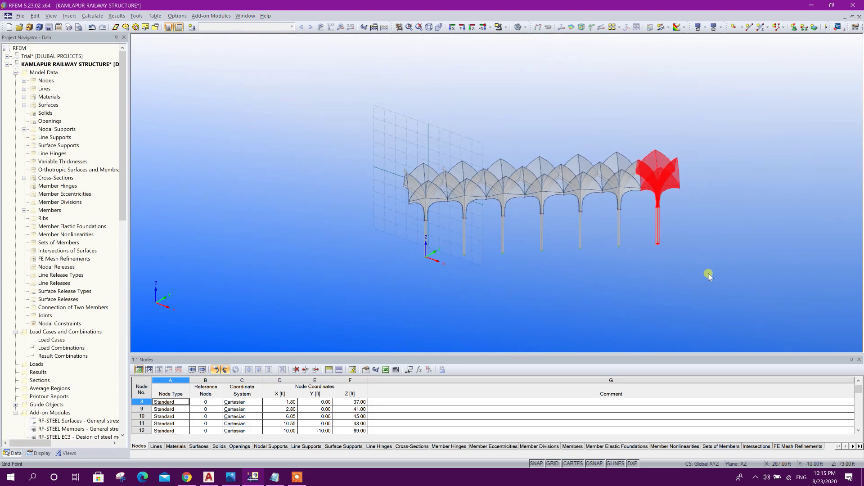
ctrl+middle_drag(708, 276, 507, 213)
ctrl+middle_drag(664, 299, 573, 247)
ctrl+middle_drag(588, 317, 639, 320)
drag(639, 321, 445, 116)
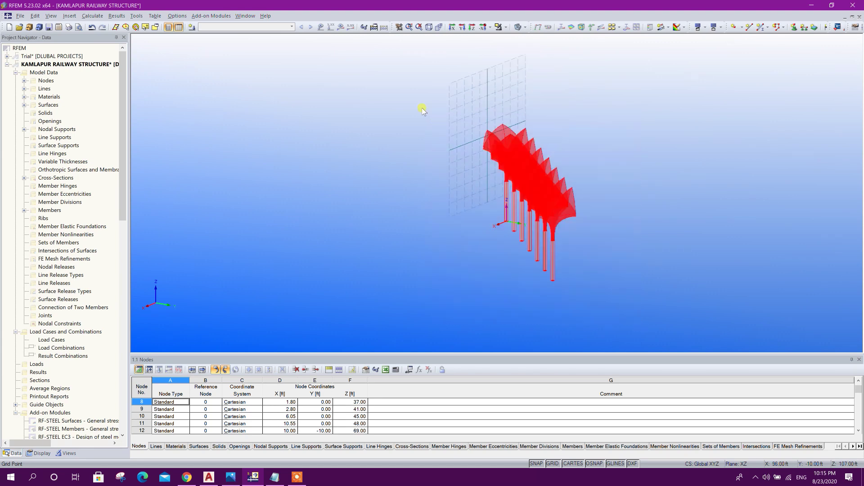
mouse_move(658, 286)
ctrl+middle_down()
mouse_move(594, 282)
mouse_move(642, 287)
ctrl+middle_up()
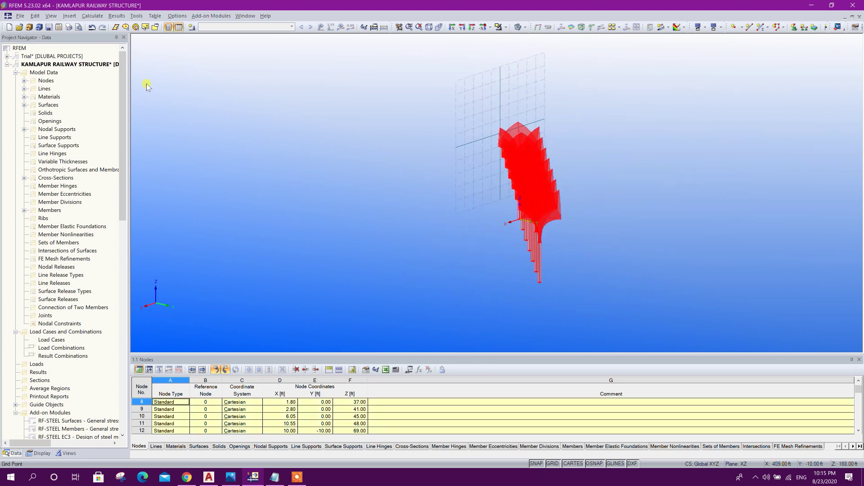
scroll(538, 114, up, 3)
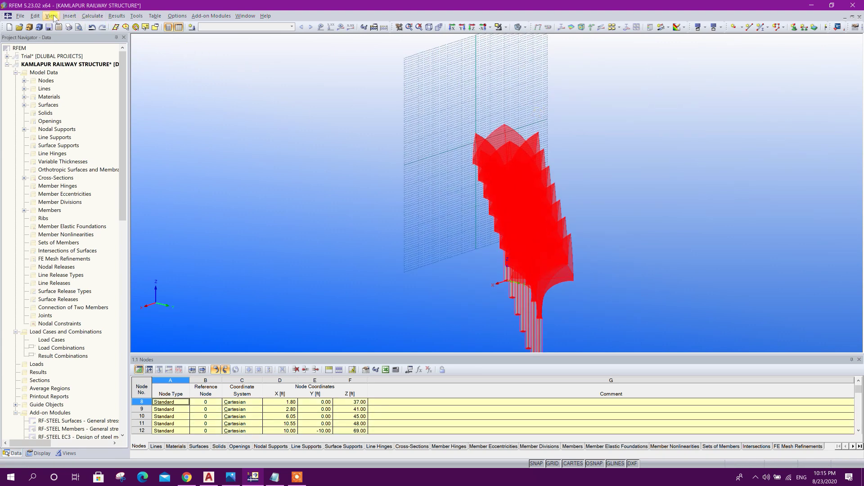
click(35, 16)
click(72, 131)
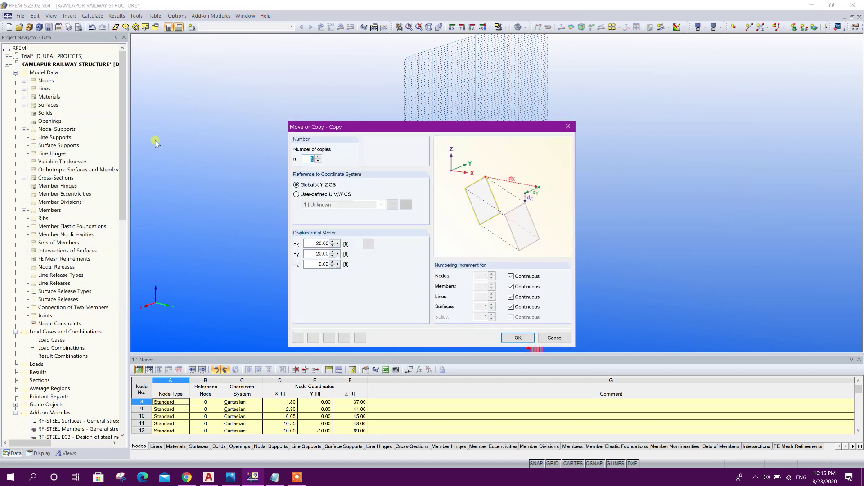
drag(388, 130, 269, 150)
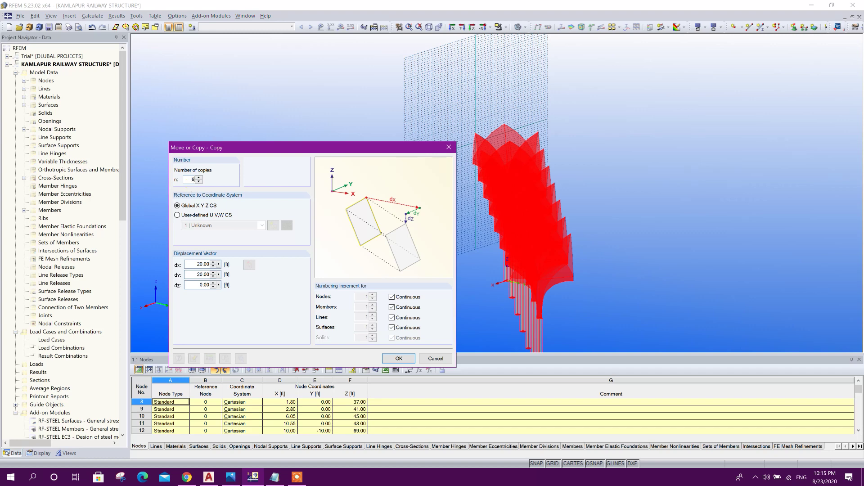
Step: Pick the displacement vector between matching shell-tip nodes of the end unit, giving -20, 20, 0 ft, and create the row copies
click(250, 266)
scroll(368, 122, up, 4)
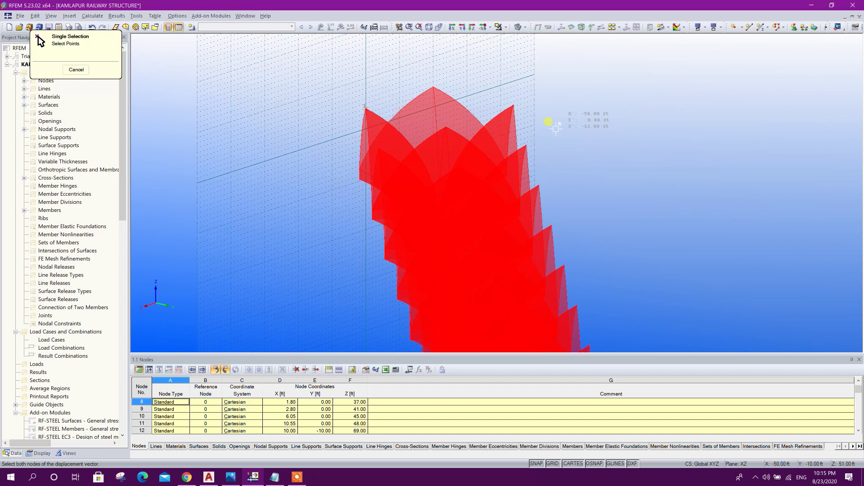
scroll(513, 107, up, 2)
scroll(514, 107, up, 2)
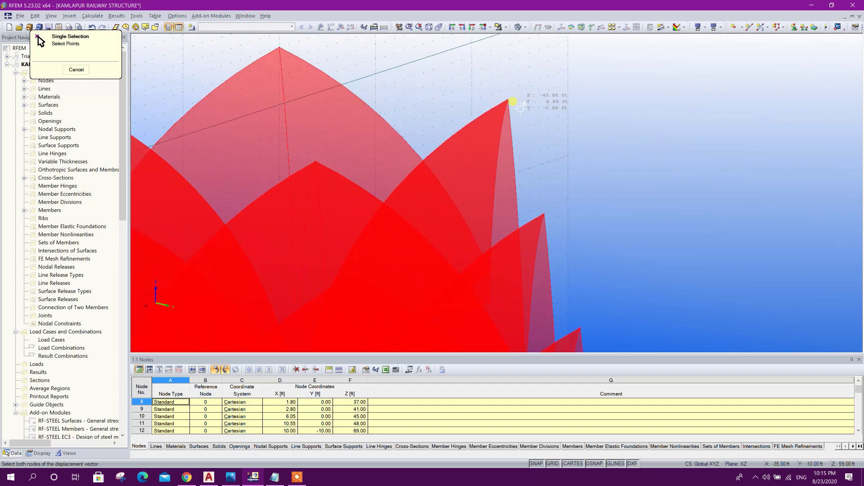
click(501, 93)
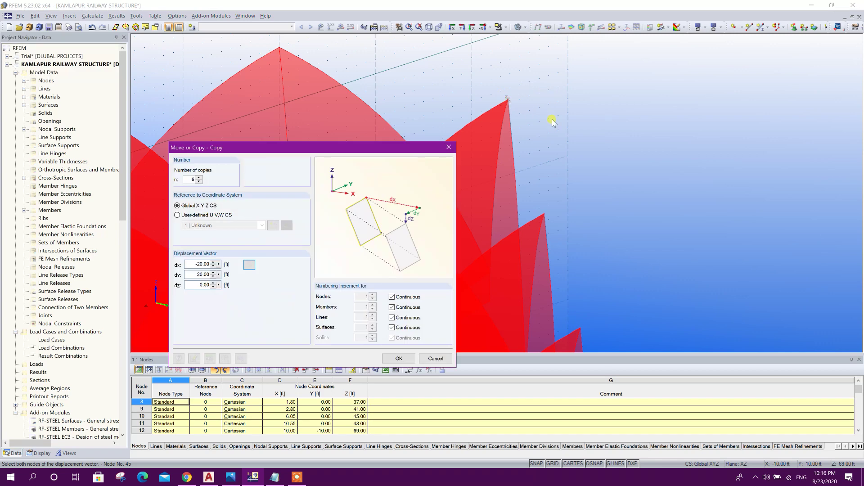
click(396, 360)
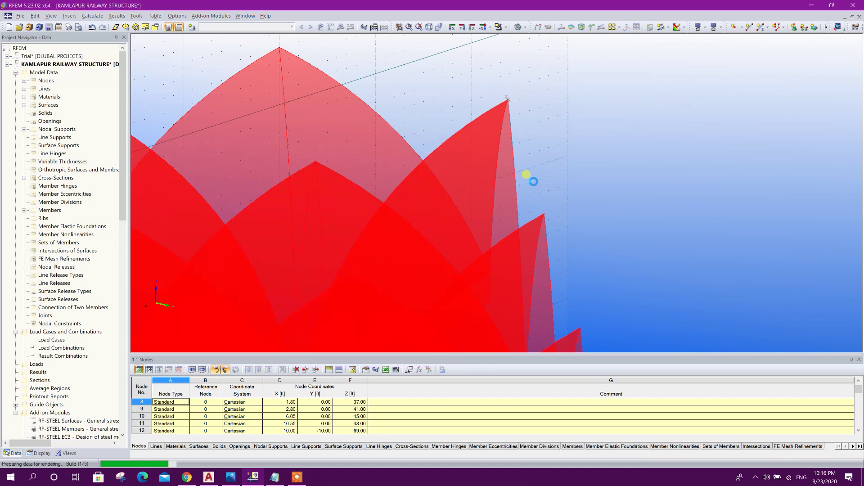
Step: Clear the selection and turn off the work-plane grid around the completed roof array
scroll(502, 151, down, 10)
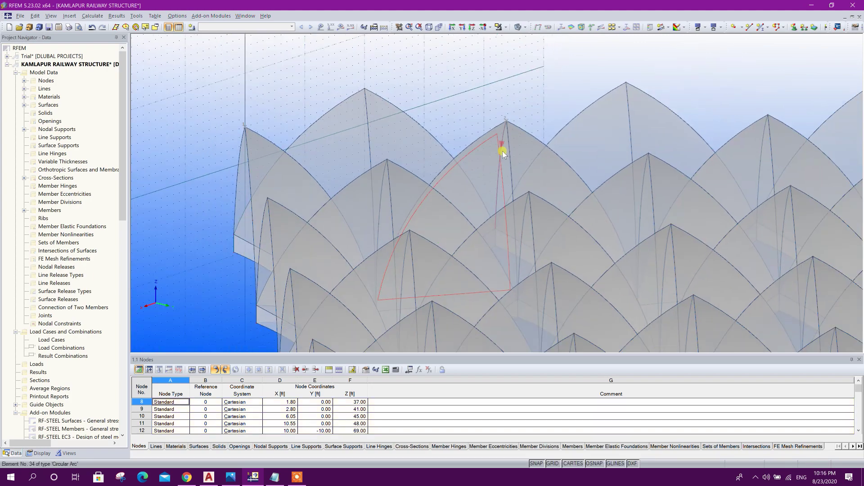
click(690, 274)
ctrl+middle_drag(573, 298, 633, 257)
scroll(609, 239, up, 2)
scroll(327, 149, up, 5)
scroll(328, 150, down, 5)
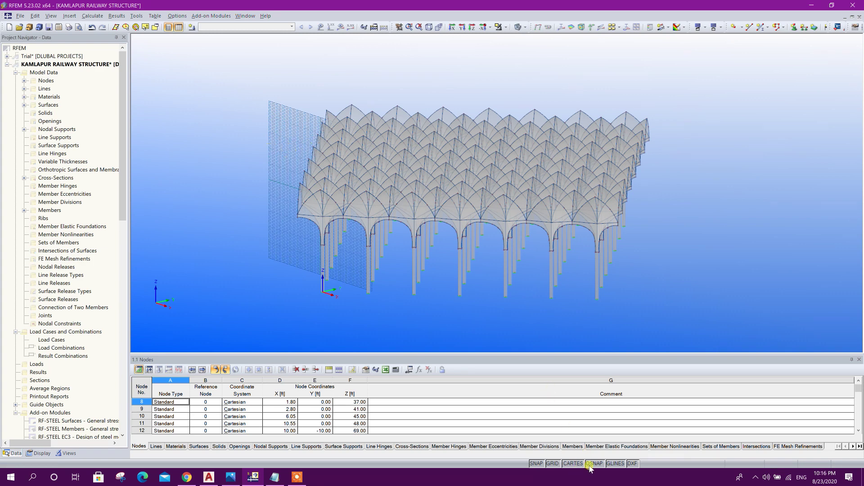
click(553, 463)
Step: Select all the roof shell surfaces across the whole array of units
ctrl+middle_drag(682, 288, 485, 162)
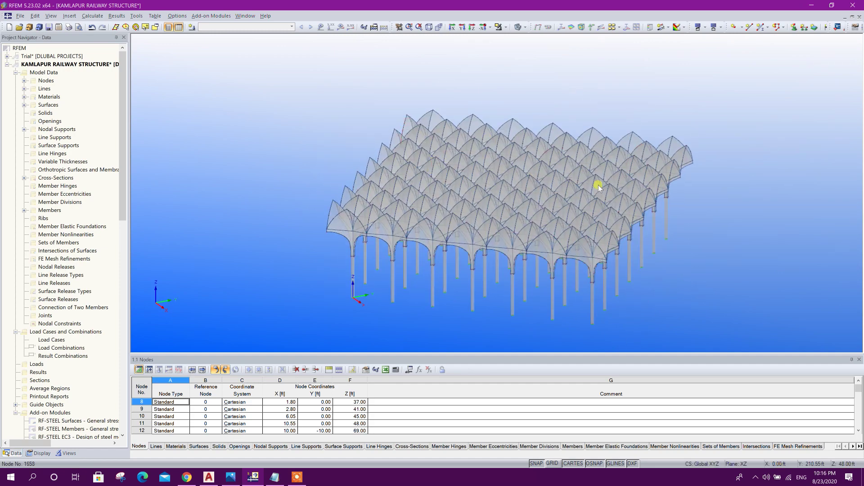
ctrl+middle_drag(661, 284, 687, 183)
drag(687, 181, 336, 126)
ctrl+middle_drag(708, 236, 468, 331)
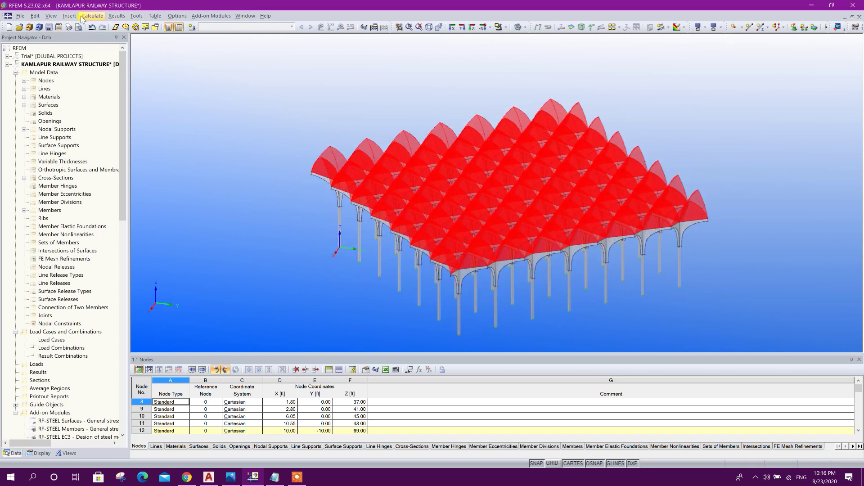
Step: Start a graphical surface load and define load case 1 as DL, category Dead, with active self-weight factor -1.000 in Z
click(69, 16)
mouse_move(85, 37)
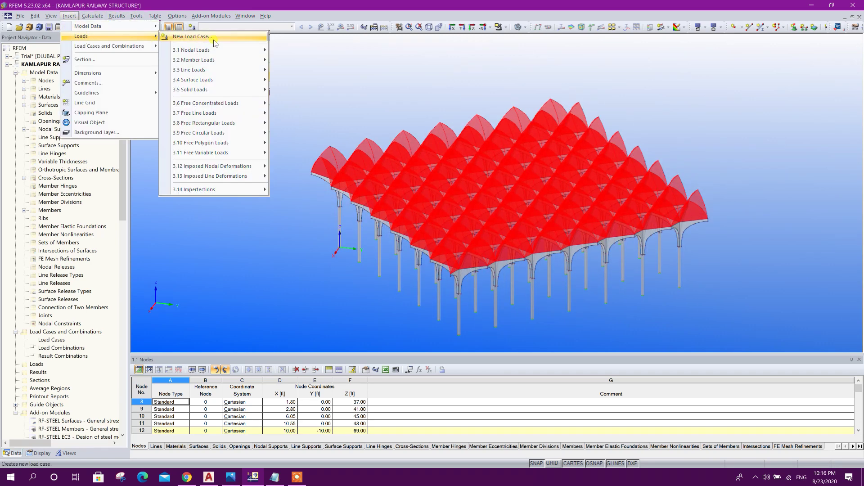
mouse_move(215, 80)
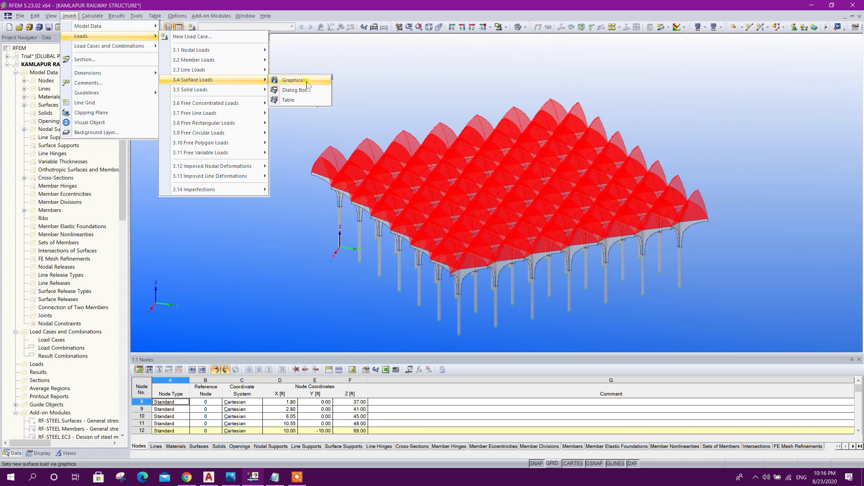
click(308, 81)
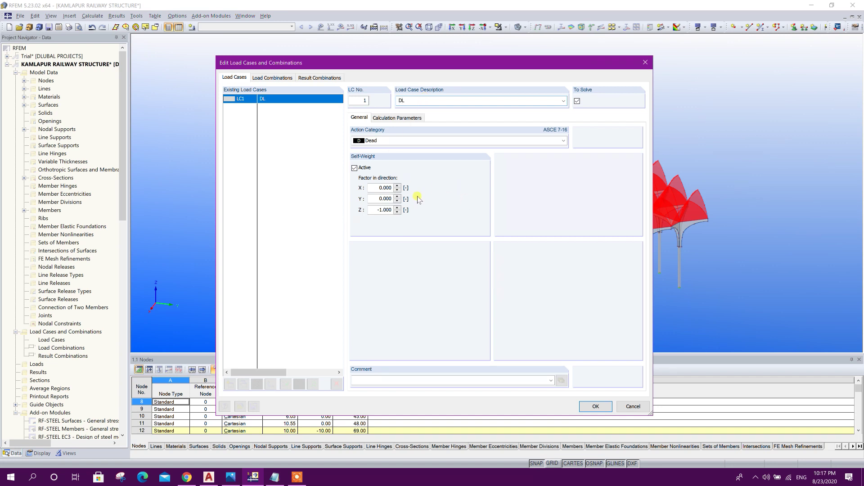
click(387, 141)
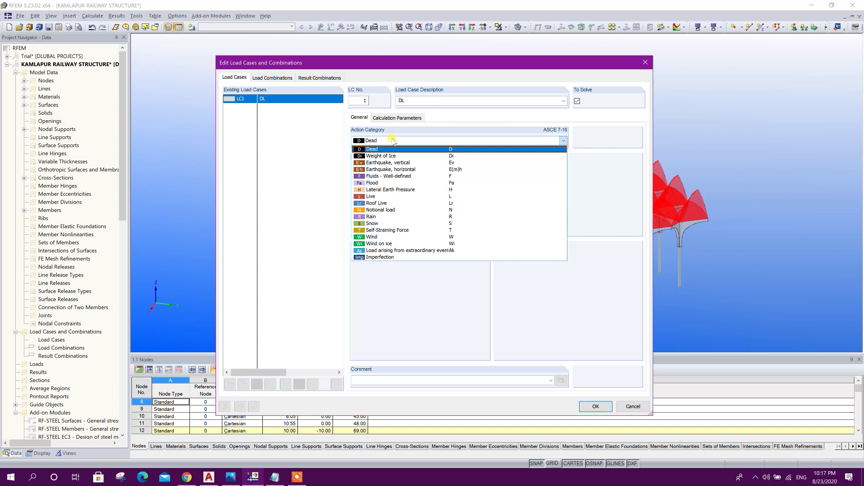
click(391, 142)
click(595, 406)
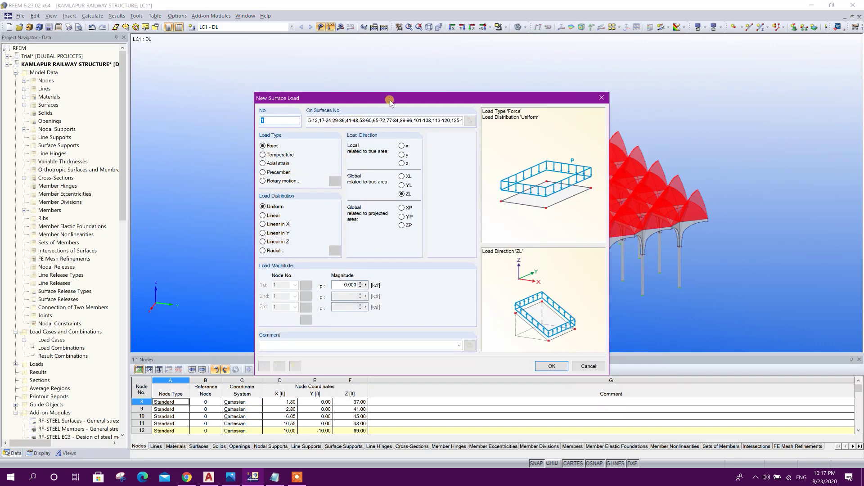
Step: Try a uniform surface force of 0.015 ksf in the global ZL direction on the selected shells and undo it
drag(390, 101, 335, 65)
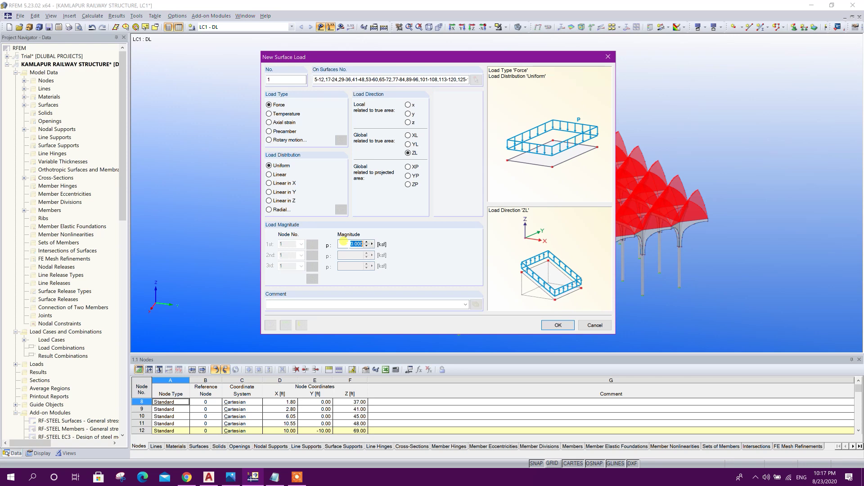
text(0.0)
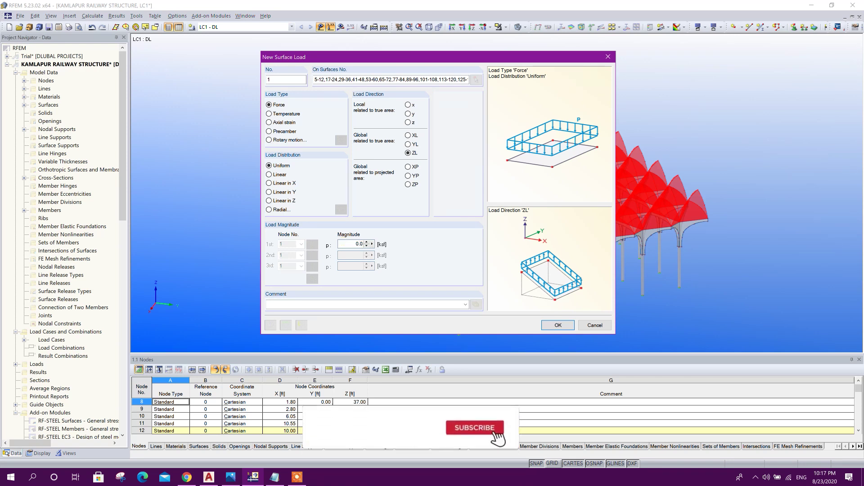
text(15)
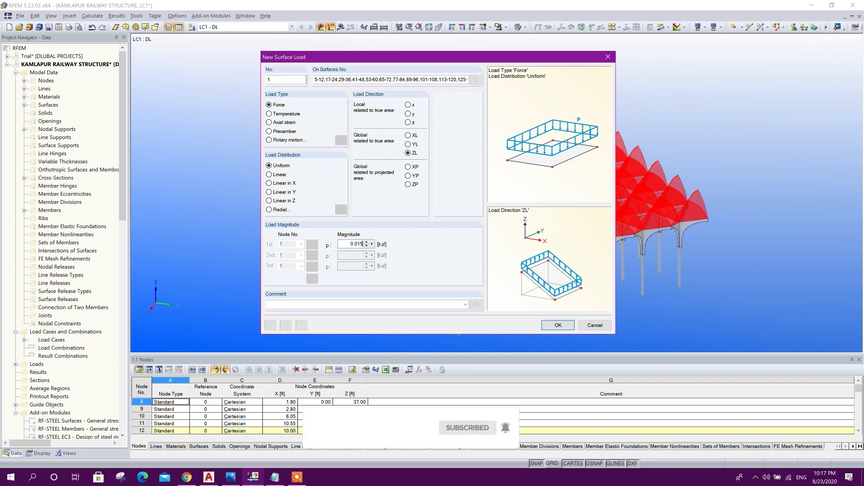
click(559, 325)
ctrl+middle_drag(560, 324, 610, 289)
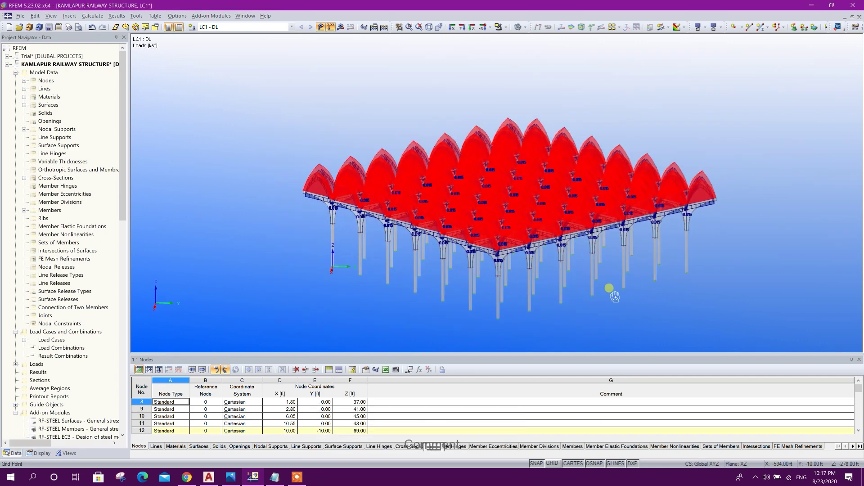
scroll(411, 222, up, 5)
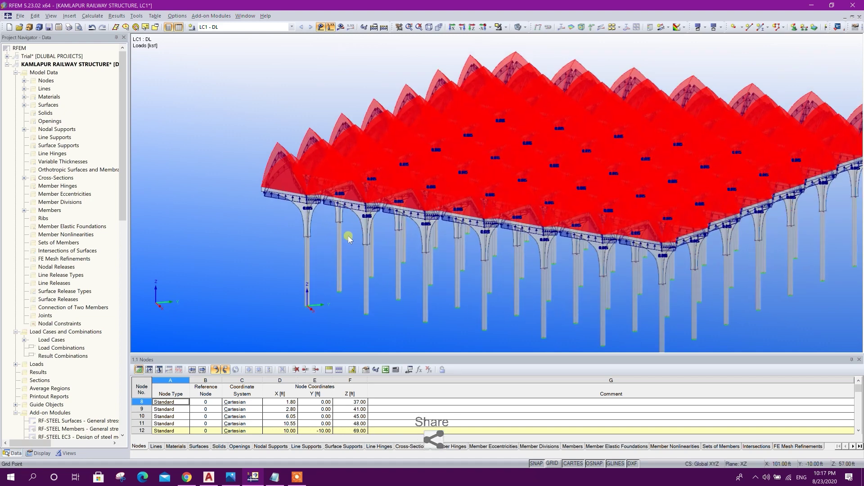
scroll(349, 239, down, 5)
scroll(397, 282, up, 4)
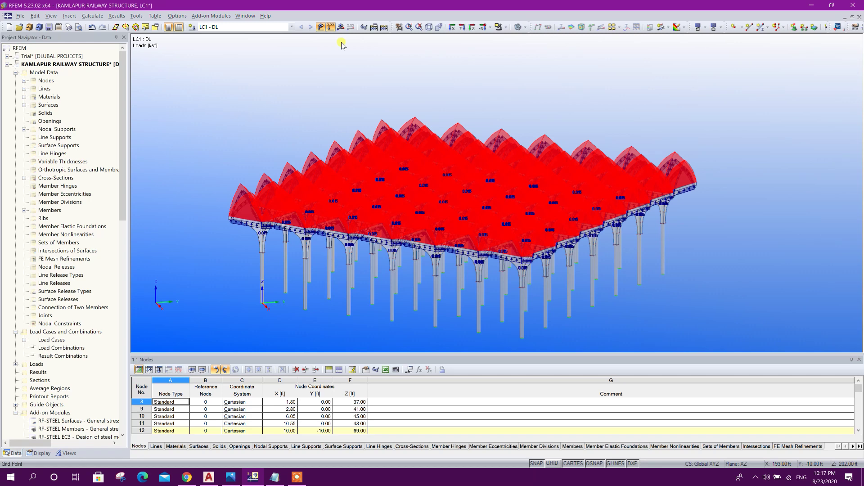
click(92, 28)
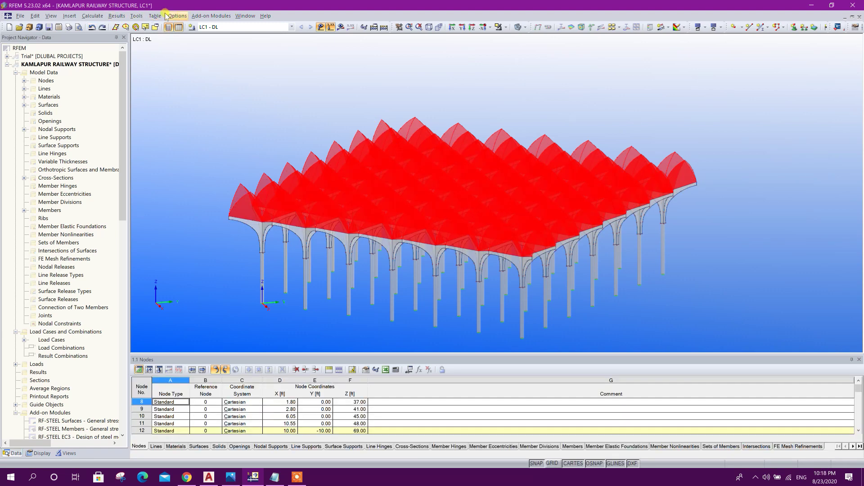
Step: Apply a uniform surface force of 0.015 ksf acting downward along global ZL to the selected roof shells
click(70, 15)
mouse_move(82, 38)
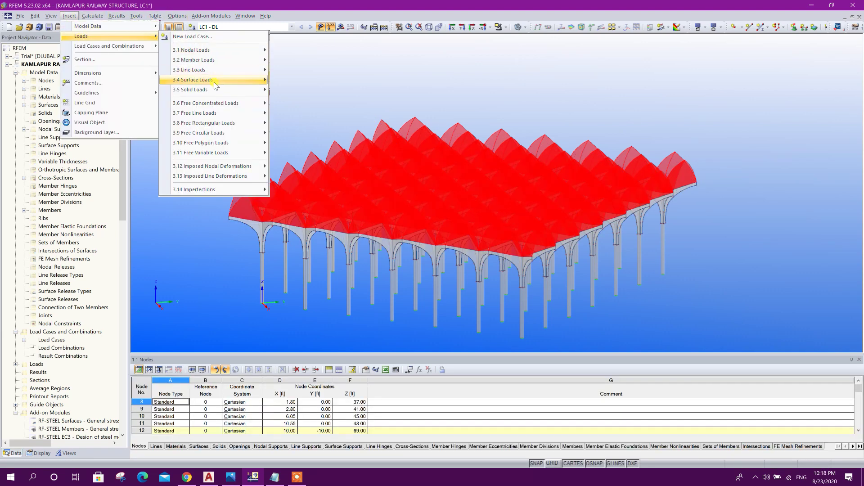
mouse_move(216, 81)
click(313, 83)
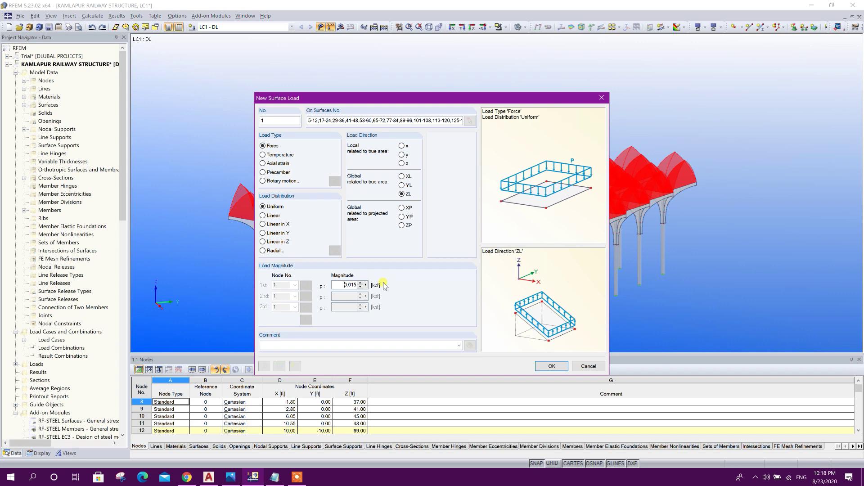
click(550, 365)
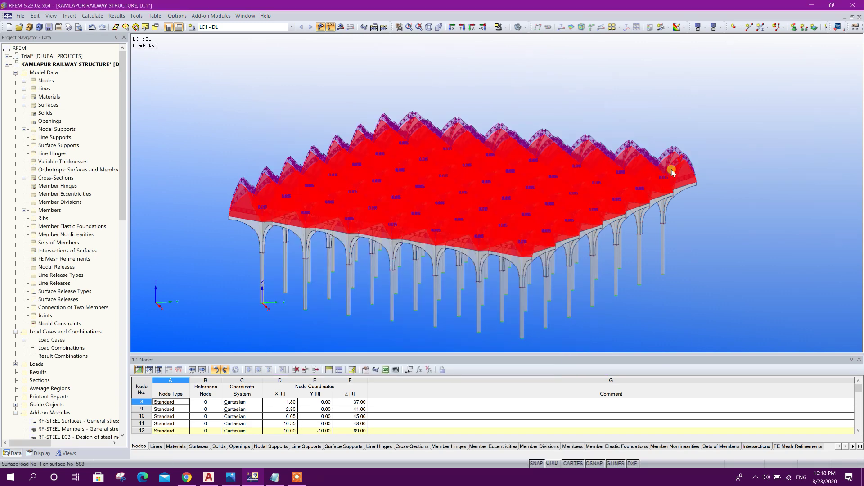
Step: Clear the selection and examine the distribution of the dead load over the roof shells from several sides
click(693, 261)
ctrl+middle_drag(687, 270, 382, 129)
scroll(353, 128, up, 3)
scroll(353, 131, down, 4)
ctrl+middle_drag(590, 185, 467, 213)
ctrl+middle_drag(602, 256, 617, 266)
ctrl+middle_drag(682, 261, 666, 254)
ctrl+middle_drag(591, 208, 550, 236)
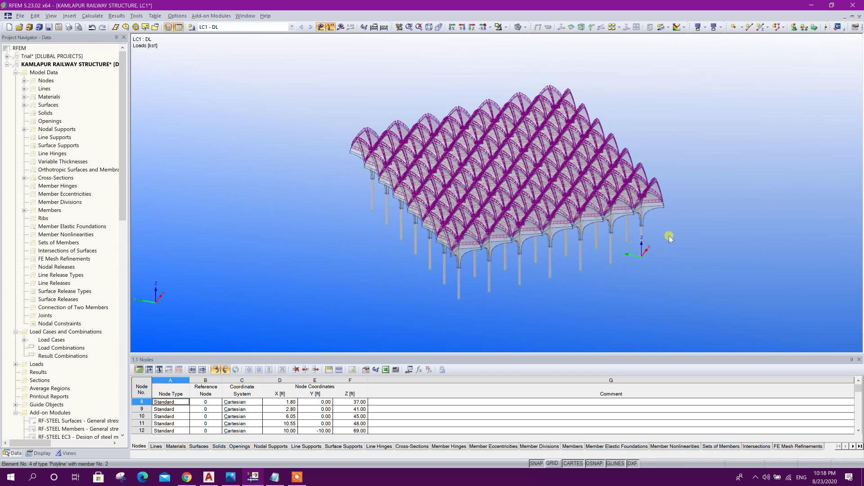
ctrl+middle_drag(544, 282, 547, 258)
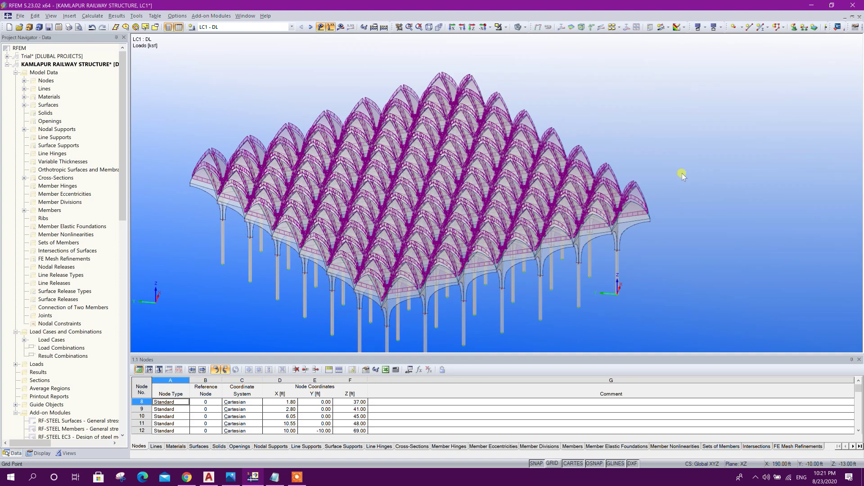
ctrl+middle_drag(681, 174, 691, 187)
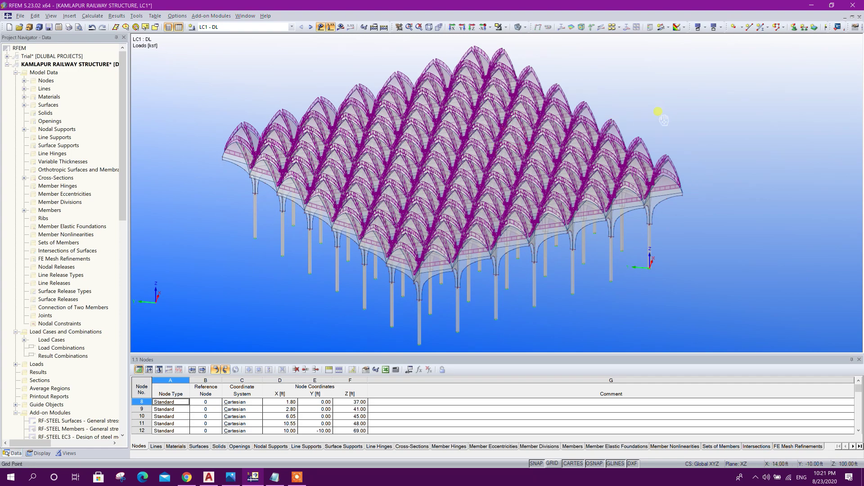
middle_drag(666, 112, 650, 136)
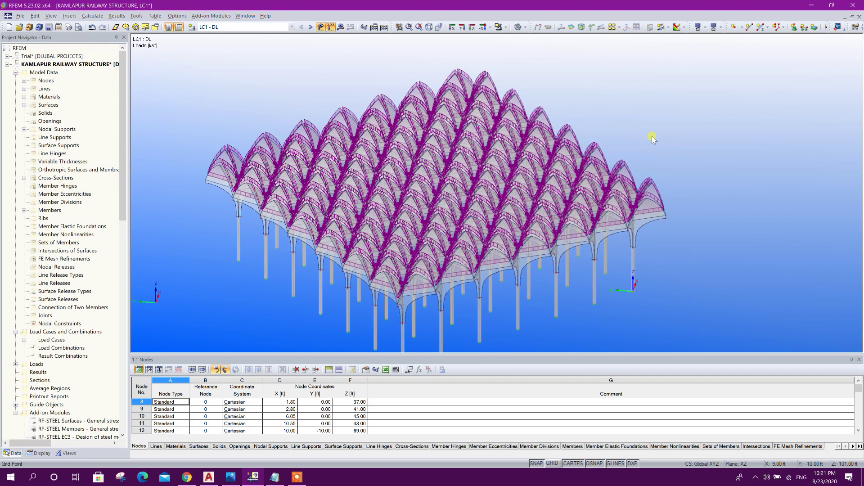
Step: Hide the load values and the load symbols so only the plain structure is displayed
click(331, 28)
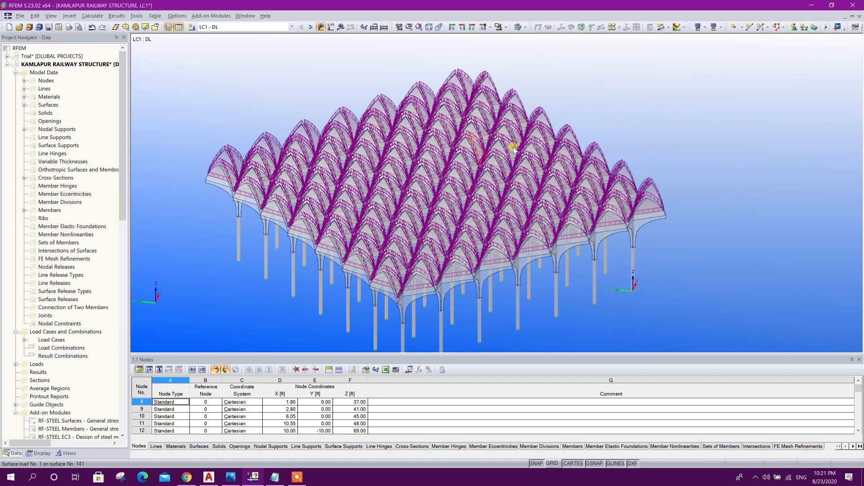
click(320, 27)
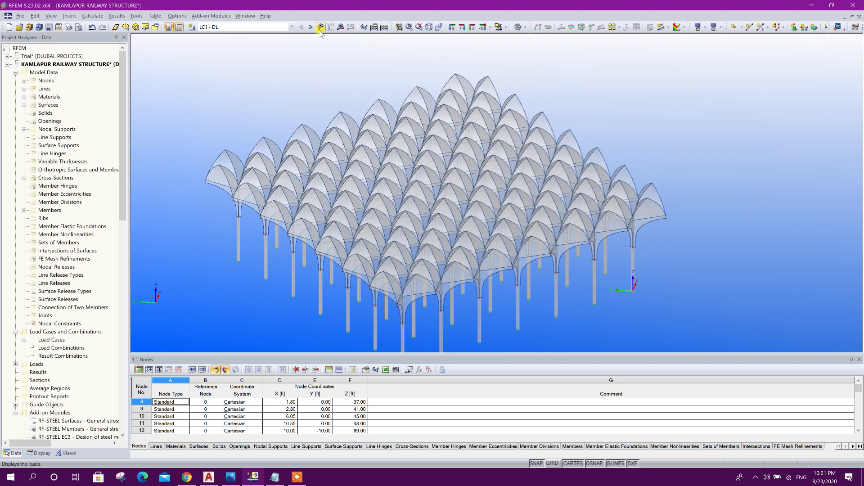
middle_drag(372, 82, 373, 84)
middle_drag(669, 262, 675, 228)
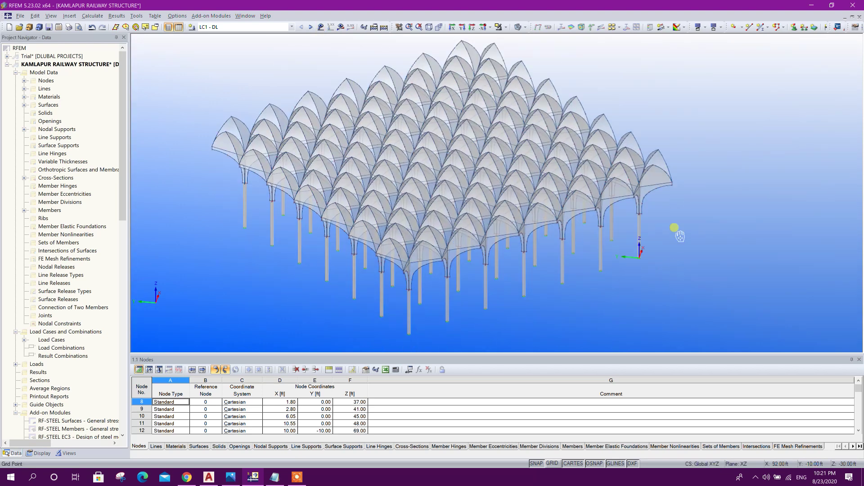
Step: Calculate the whole structure to obtain the results of load case LC1 - DL
mouse_move(618, 250)
middle_down()
mouse_move(630, 285)
mouse_move(624, 265)
middle_up()
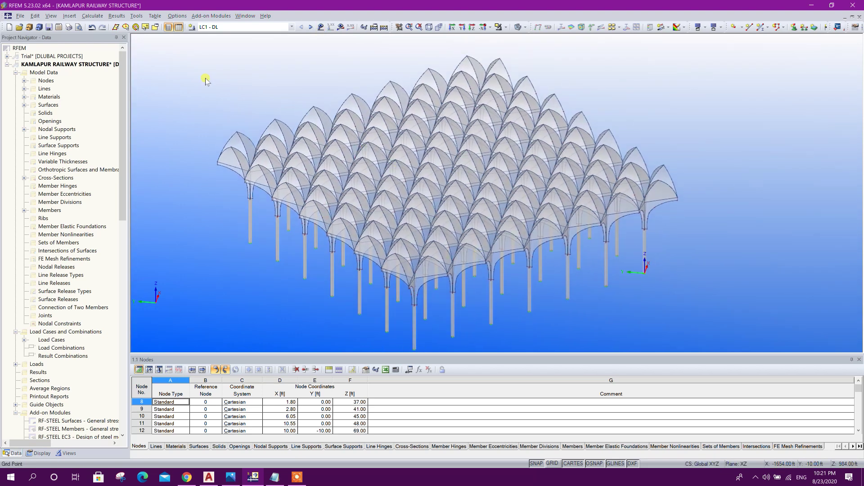
click(93, 16)
click(95, 26)
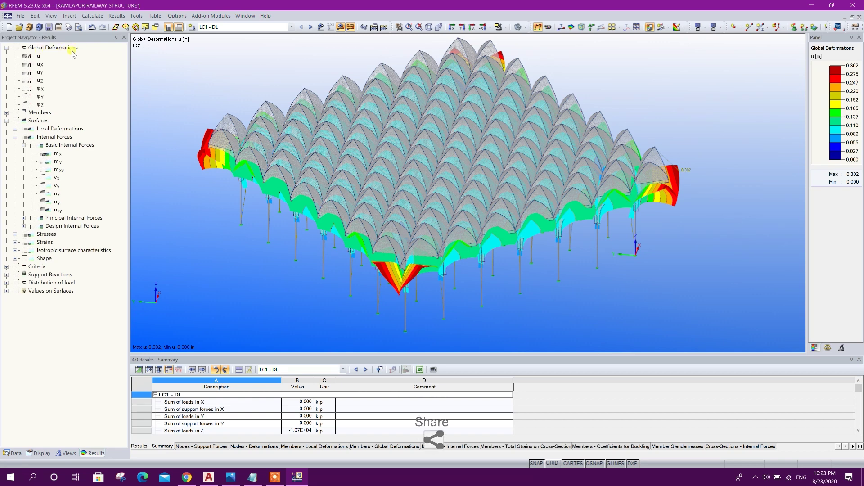
Step: Examine the global deformations u, uX, uY and uZ of the structure under dead load
click(22, 57)
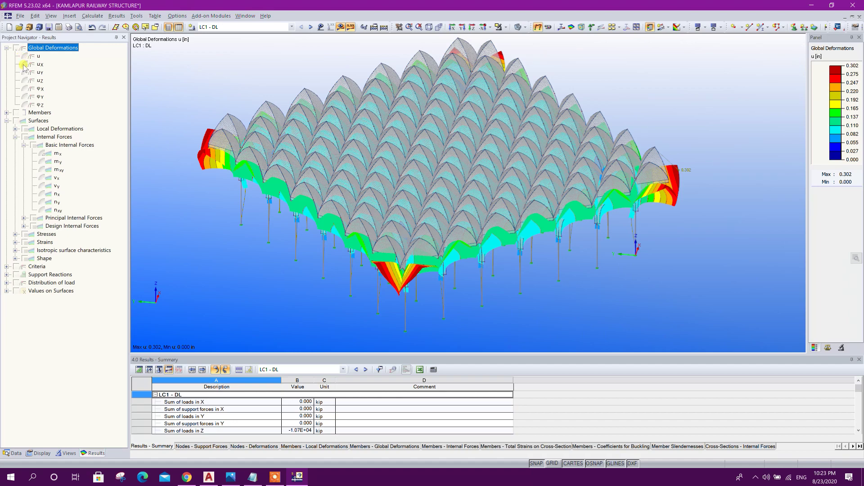
click(24, 65)
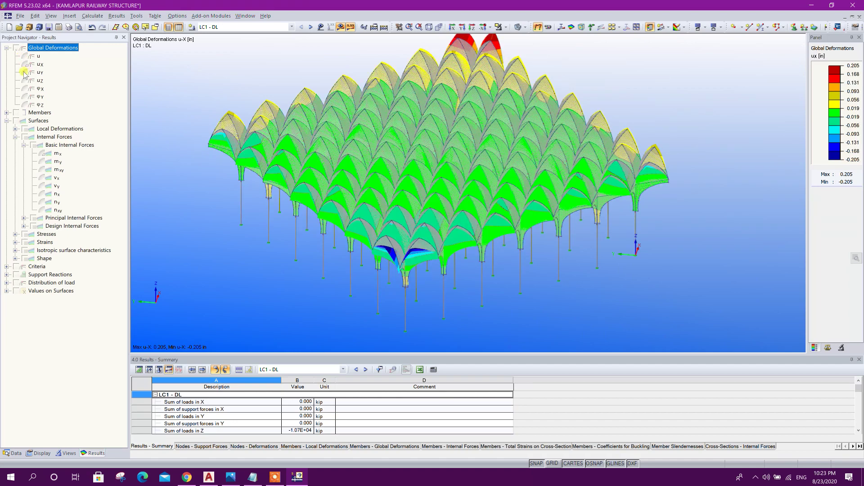
click(23, 73)
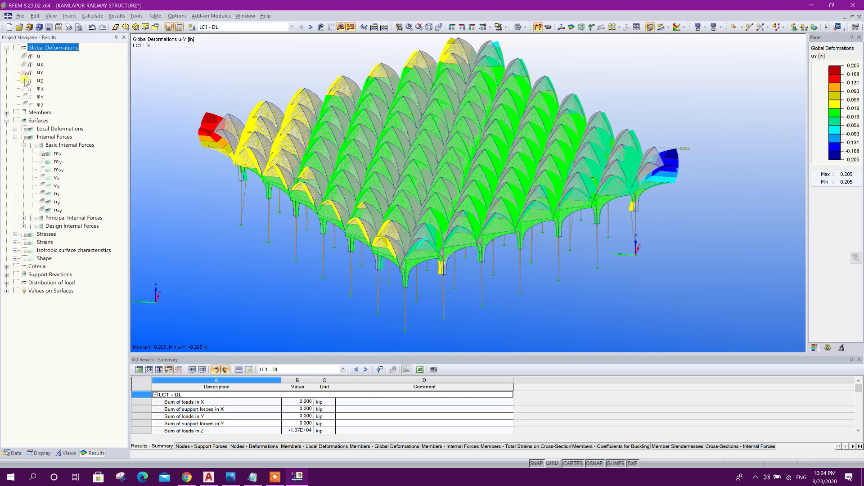
click(25, 81)
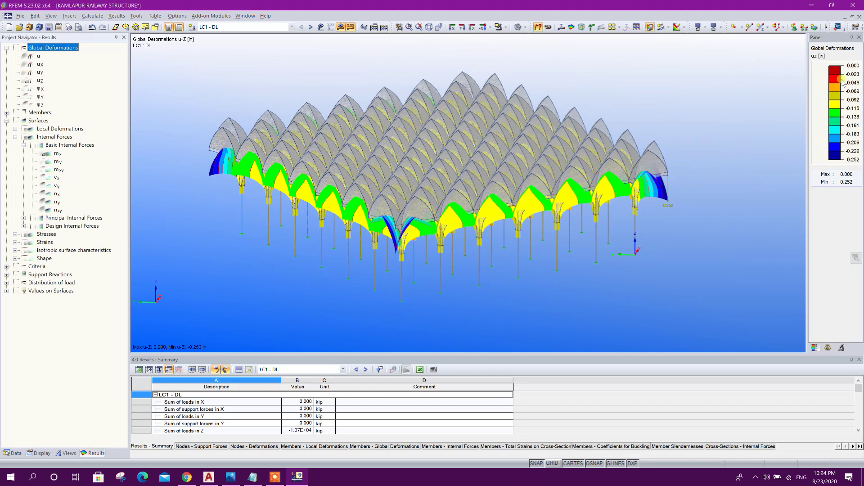
ctrl+middle_drag(650, 208, 556, 246)
Step: Examine the local surface deformations ux, uy and uz of the shells under dead load
click(15, 137)
click(15, 128)
click(32, 137)
click(34, 146)
click(33, 154)
ctrl+middle_drag(338, 235, 324, 288)
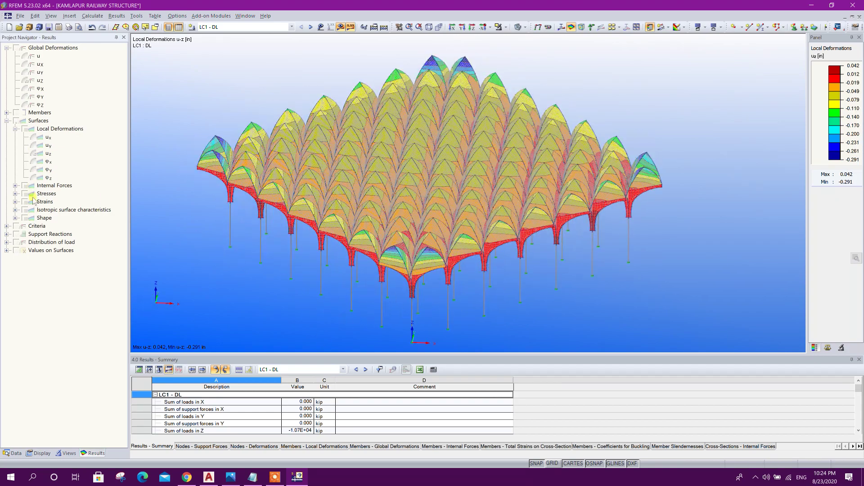
Step: Examine the basic internal forces of the surfaces, including the moments mx, my and mxy
click(15, 186)
click(41, 203)
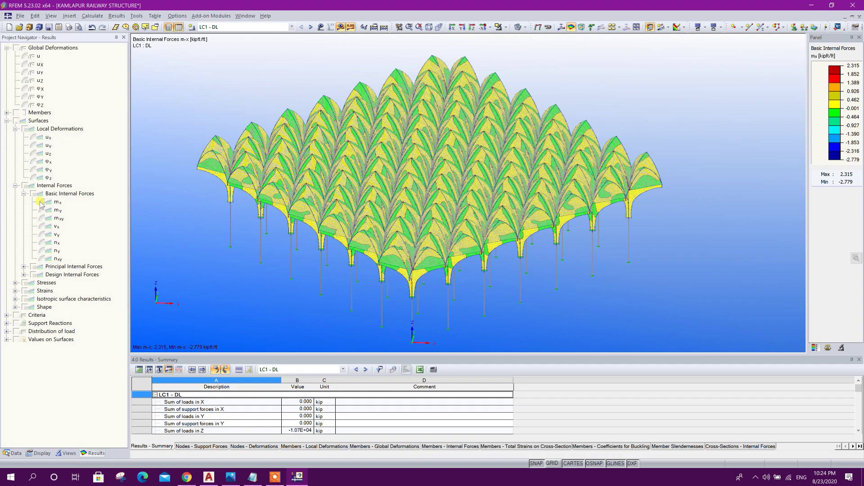
click(40, 210)
click(33, 266)
click(42, 219)
ctrl+middle_drag(405, 270, 441, 252)
Step: Examine the design internal forces of the surfaces, covering the mD,+ moments and mx,D,-
click(24, 202)
click(24, 210)
click(40, 218)
click(42, 234)
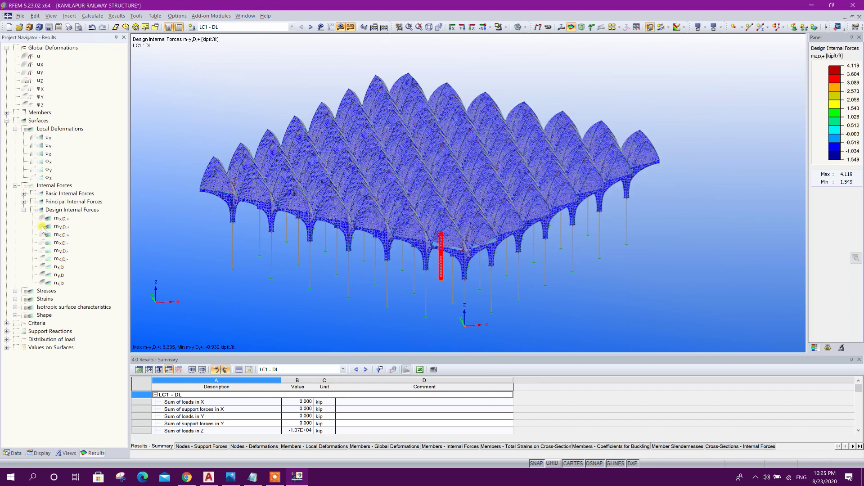
click(43, 244)
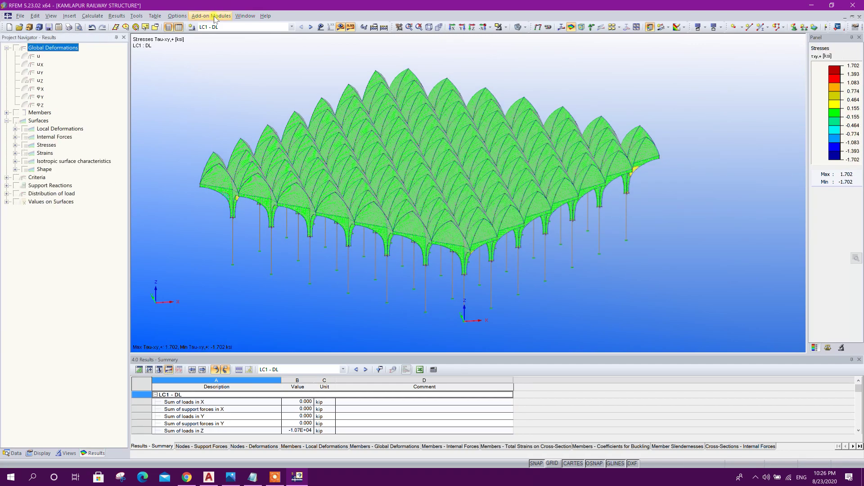
Step: Run the RF-CONCRETE Surfaces design to ACI 318-19 with load case LC1 - DL selected for the strength limit state
click(211, 16)
mouse_move(225, 50)
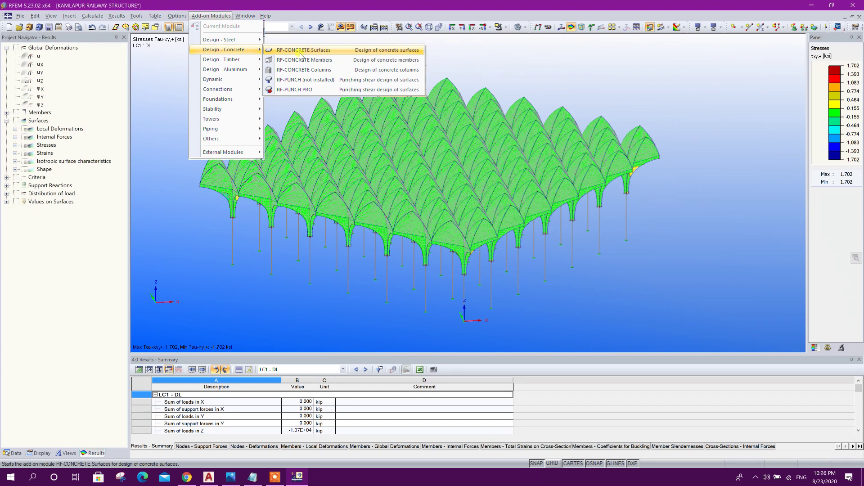
click(331, 50)
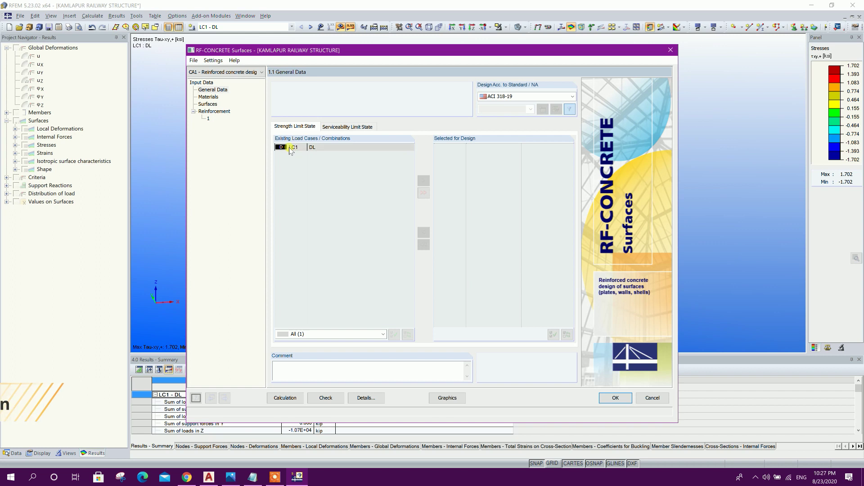
click(424, 181)
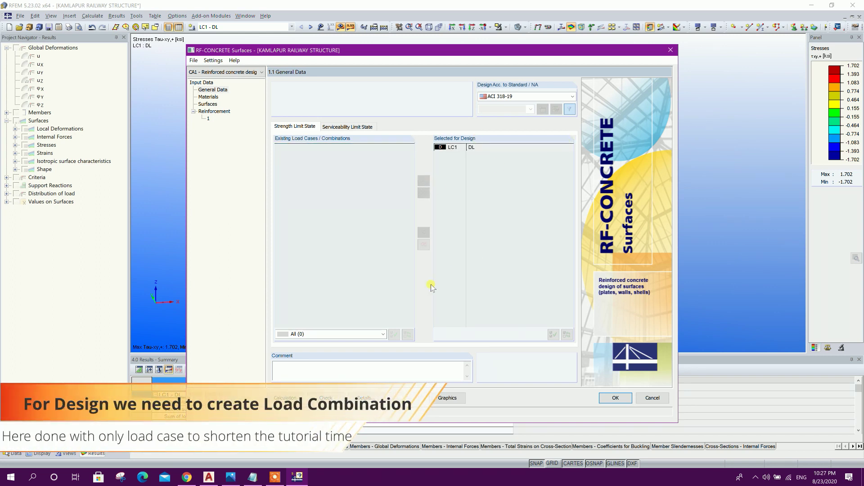
click(288, 398)
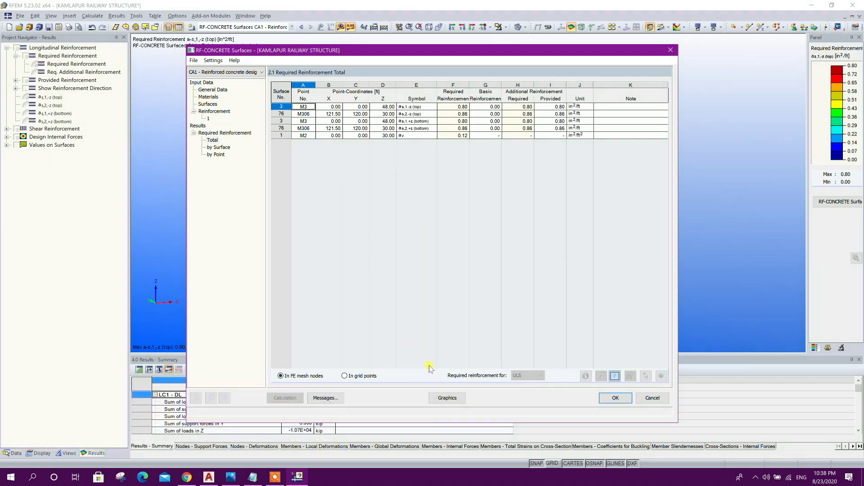
Step: Look through the table of required reinforcement listed by surface
click(219, 147)
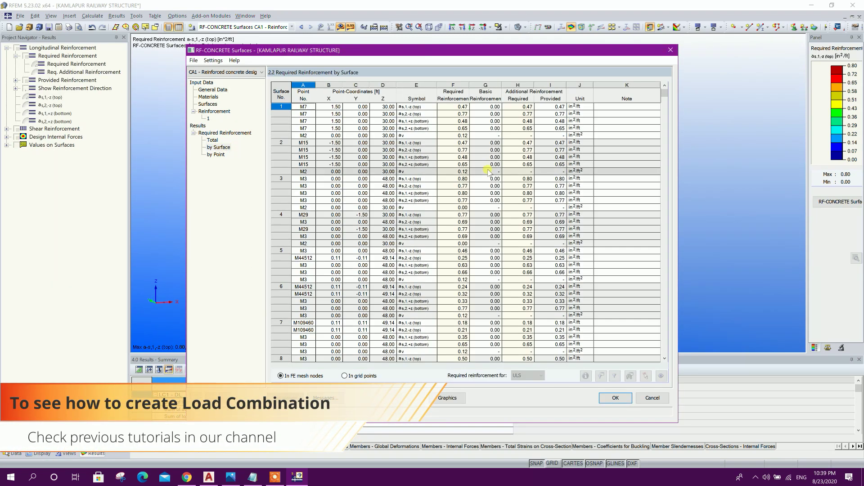
scroll(487, 171, down, 6)
scroll(482, 179, up, 6)
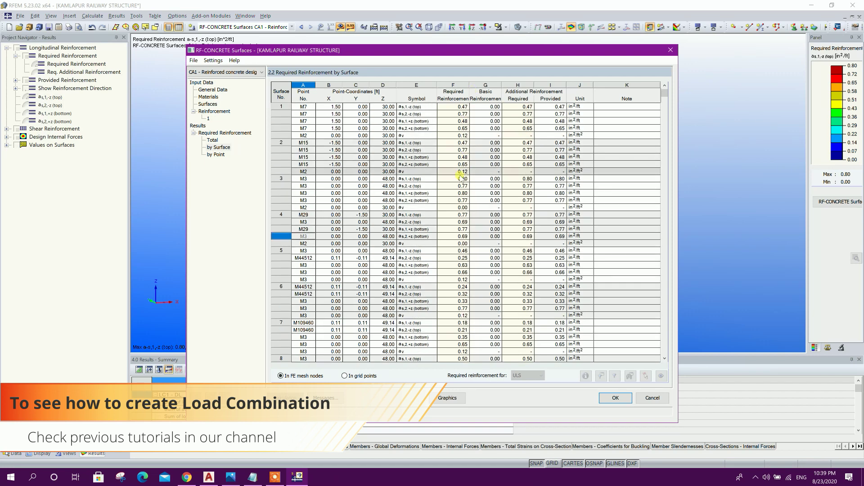
scroll(460, 176, down, 15)
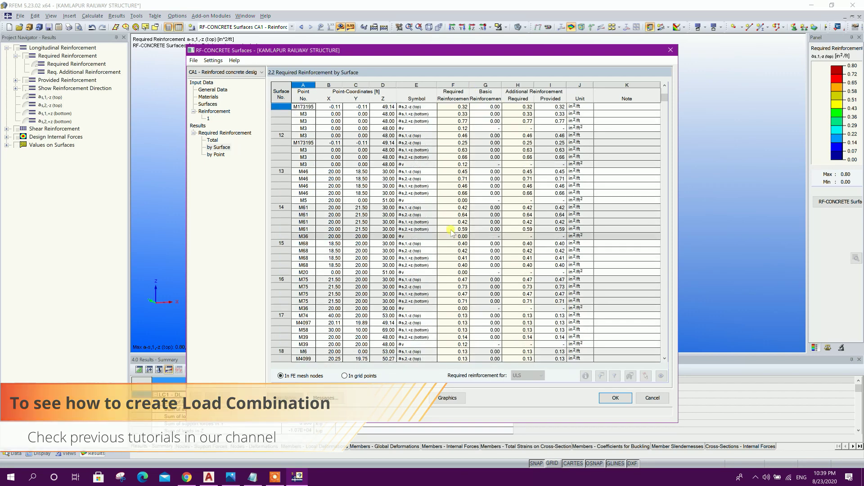
scroll(451, 232, down, 9)
Step: Accept the concrete design module and inspect the required top reinforcement as,1,-z on the roof shells
click(616, 398)
middle_drag(640, 258, 681, 247)
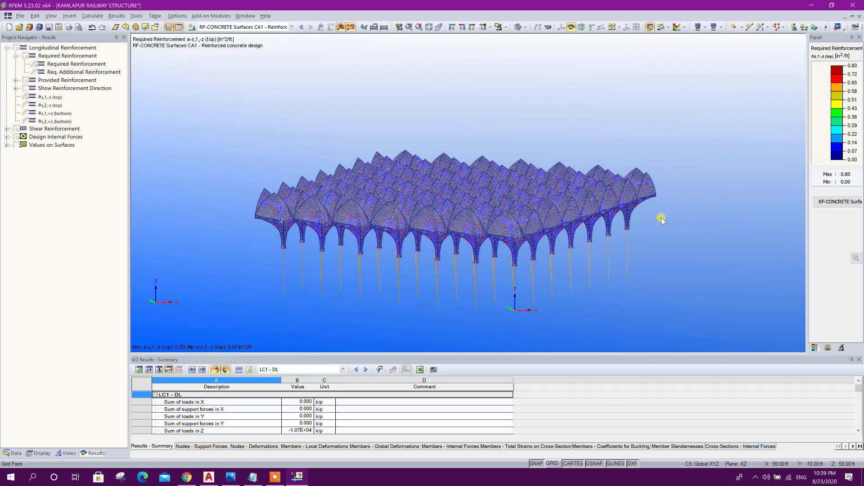
scroll(661, 217, up, 10)
scroll(382, 141, down, 10)
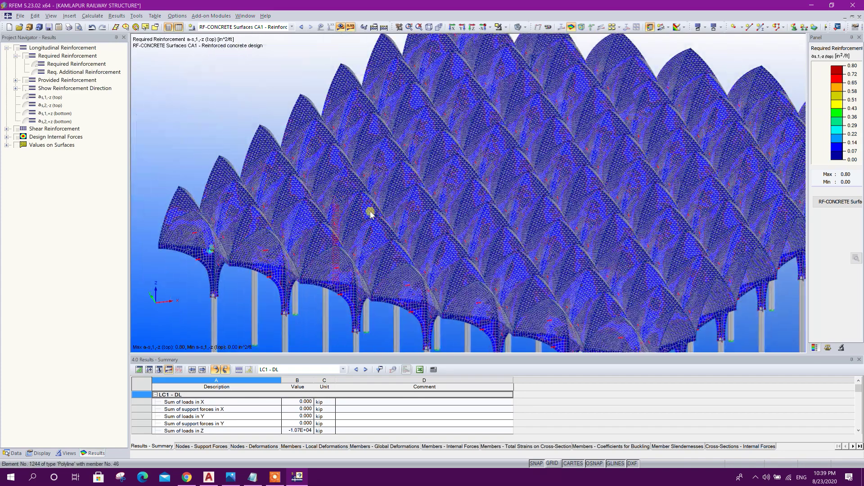
Step: Render the surfaces filled including thickness and hide the FE mesh on the surfaces
click(39, 454)
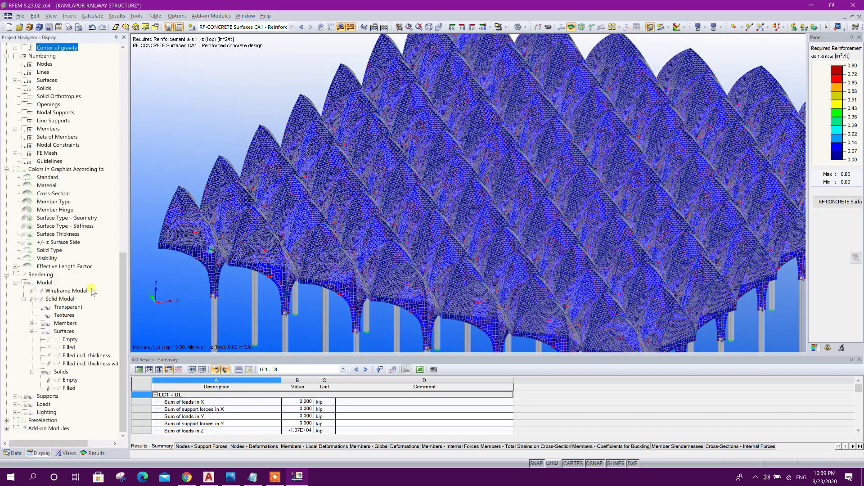
click(50, 356)
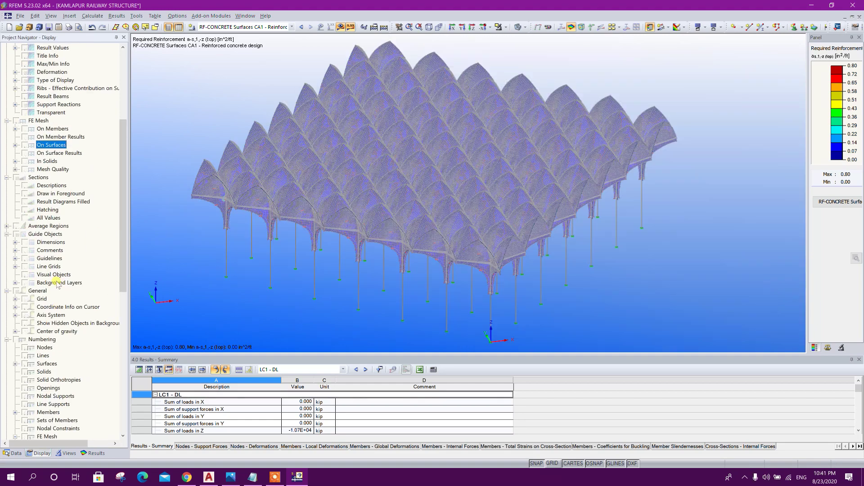
scroll(59, 282, up, 5)
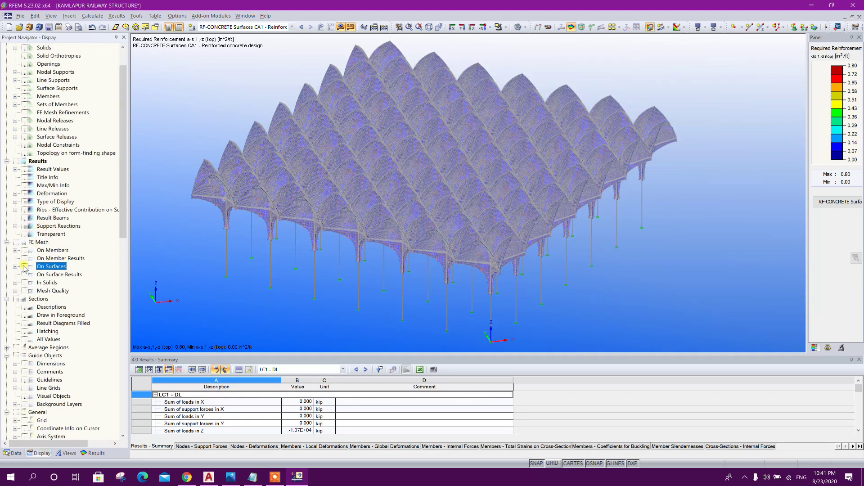
click(16, 266)
click(24, 218)
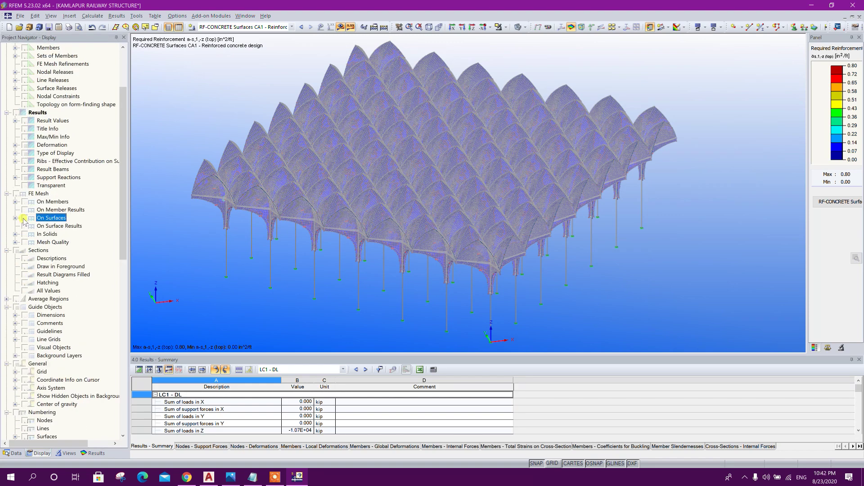
Step: Inspect the required top reinforcement as,1,-z on the rendered shells from several sides and up close
ctrl+middle_drag(310, 258, 413, 232)
scroll(412, 231, up, 5)
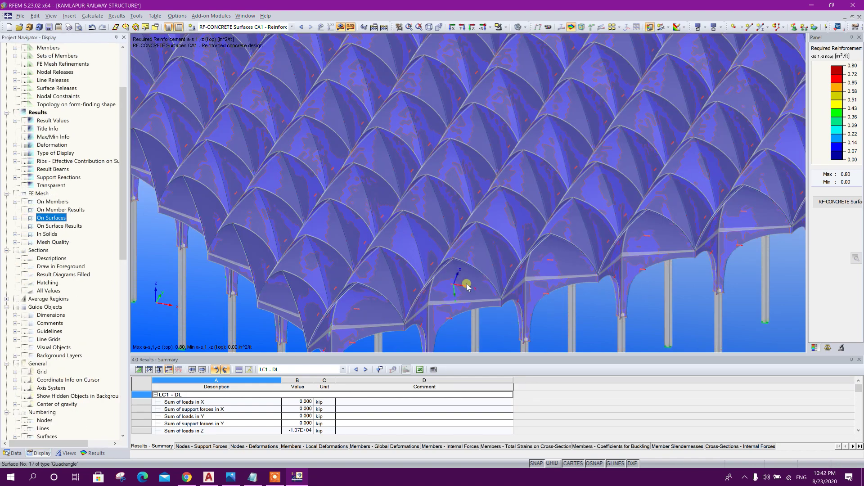
ctrl+middle_drag(497, 310, 571, 299)
scroll(431, 206, down, 7)
ctrl+middle_drag(482, 244, 597, 300)
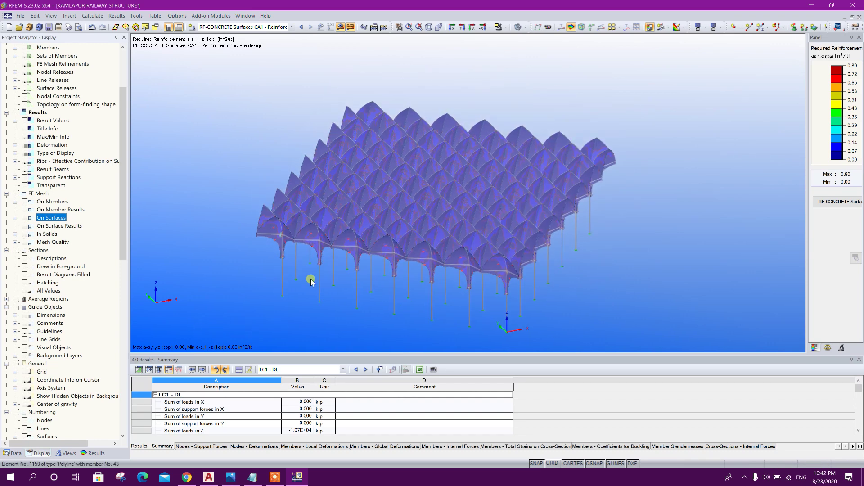
scroll(309, 276, up, 4)
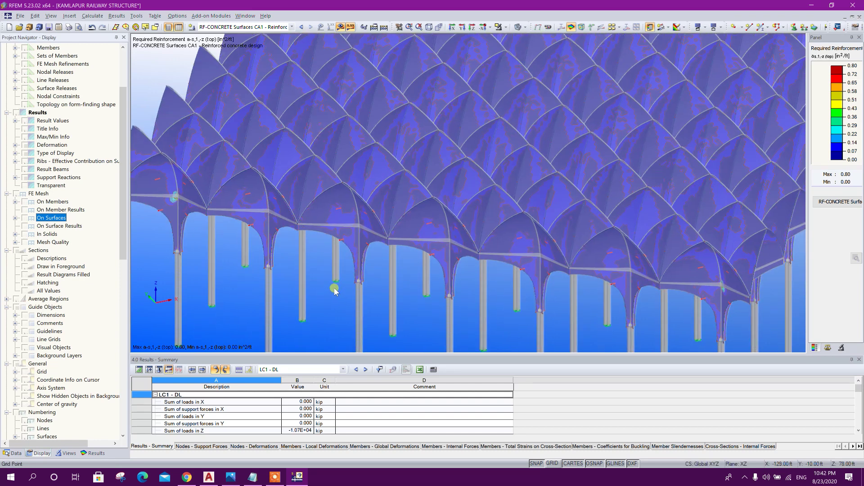
click(94, 453)
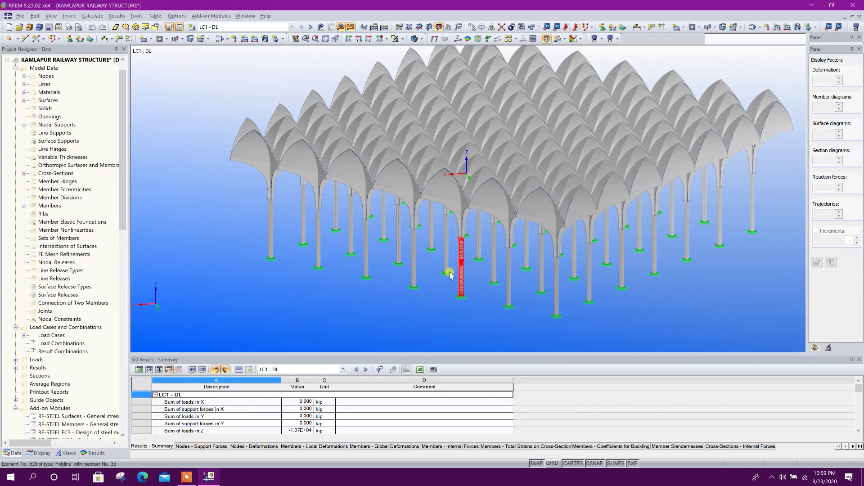
Step: Preview the model with its graphics coloured according to cross-section and member hinge
middle_drag(390, 300, 381, 288)
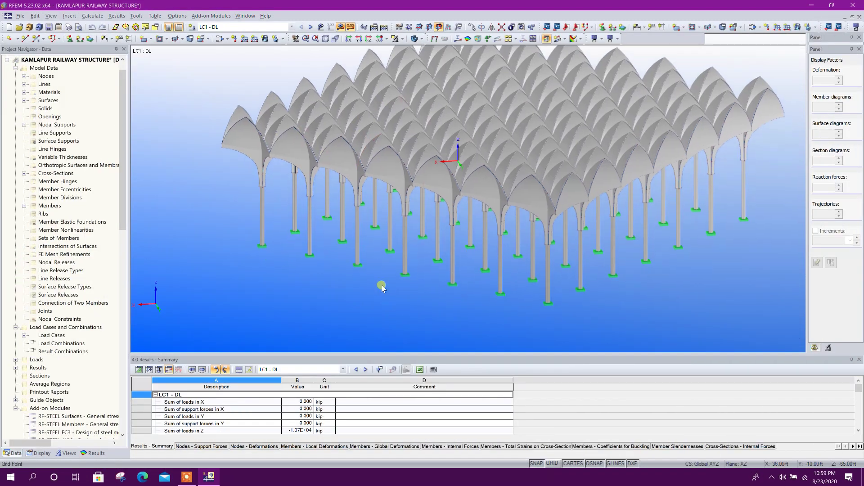
scroll(66, 272, down, 10)
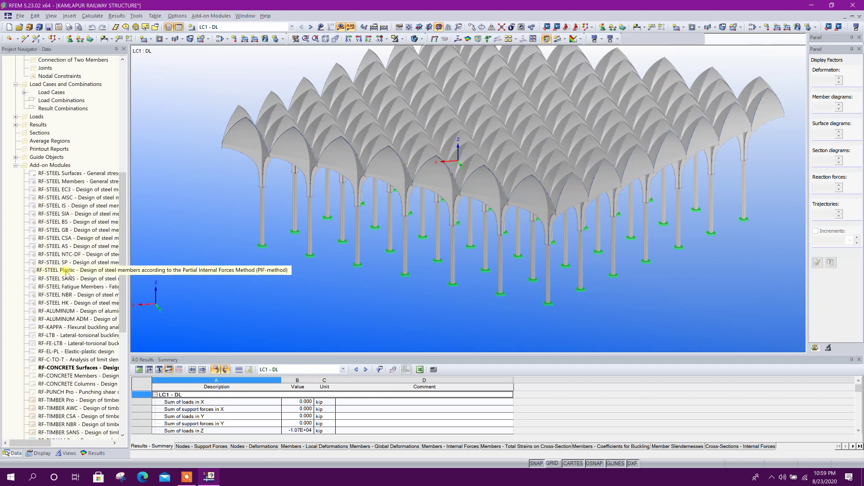
click(40, 453)
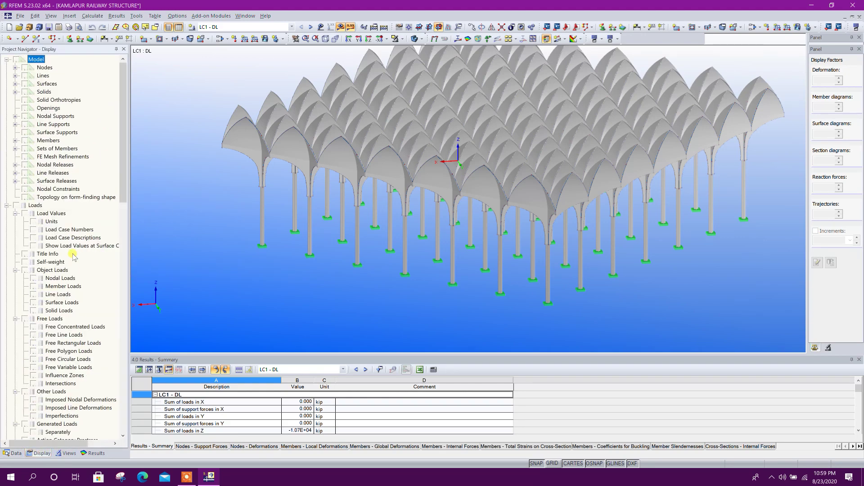
scroll(72, 252, down, 20)
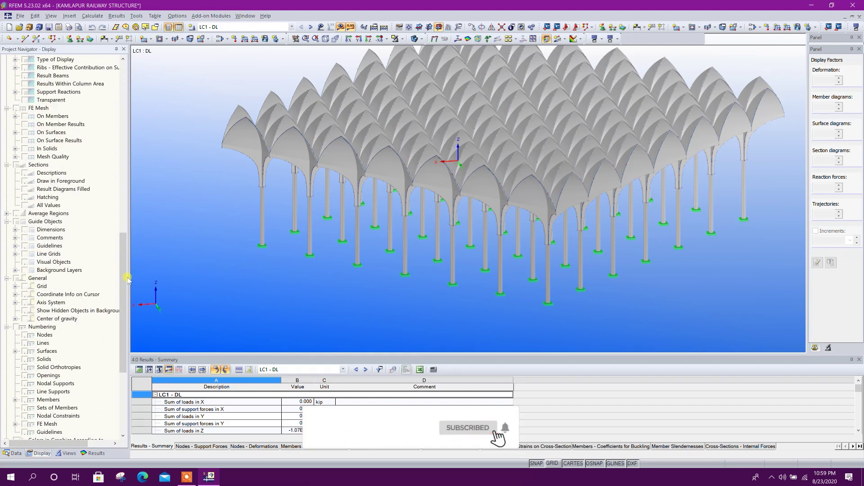
scroll(116, 345, down, 7)
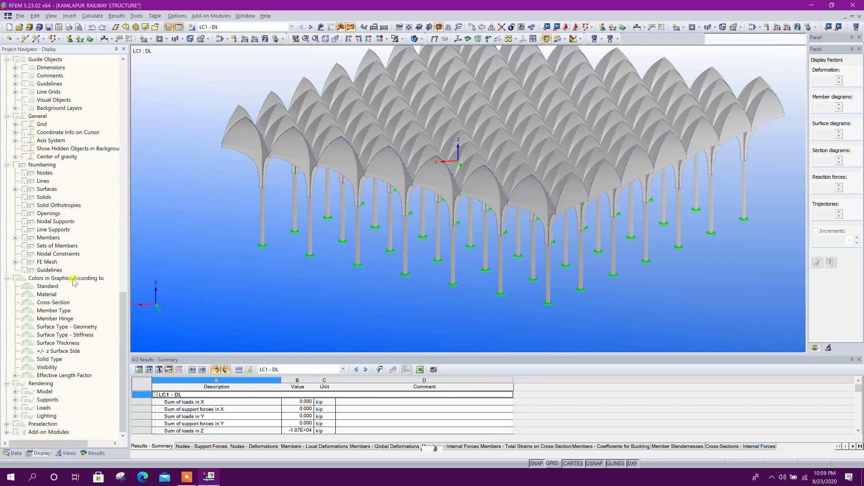
click(25, 304)
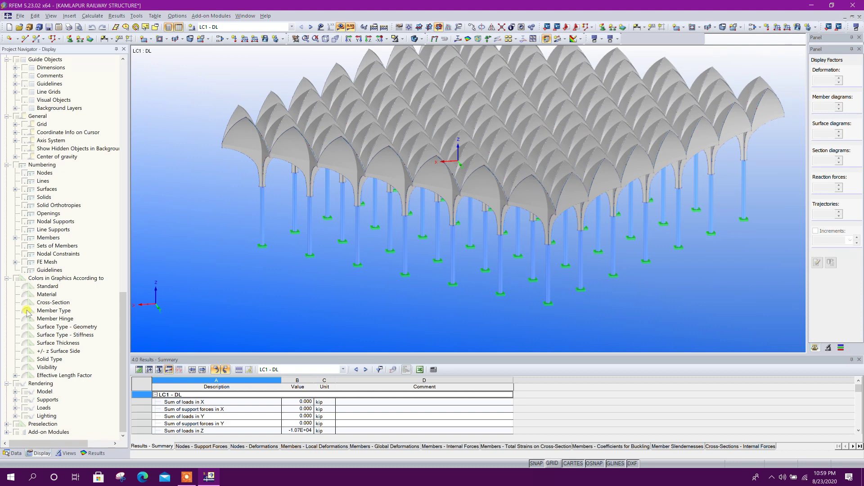
click(25, 320)
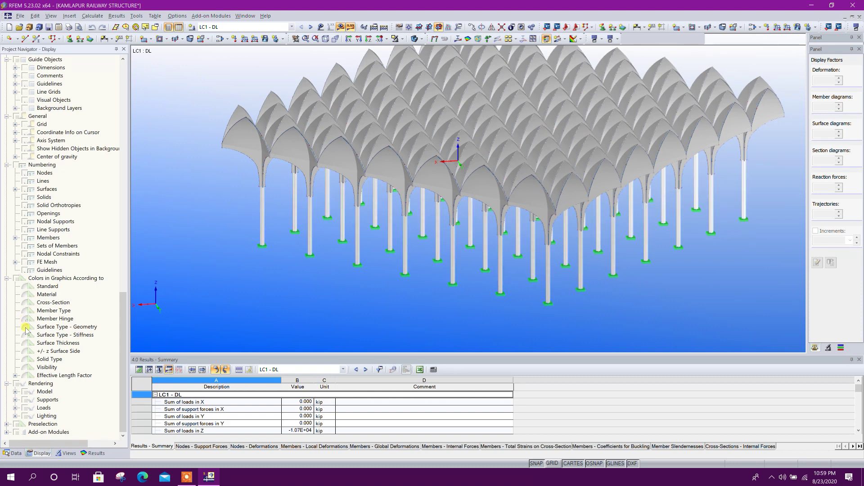
Step: Preview the shells coloured according to surface geometry type, surface stiffness type and surface thickness
click(26, 327)
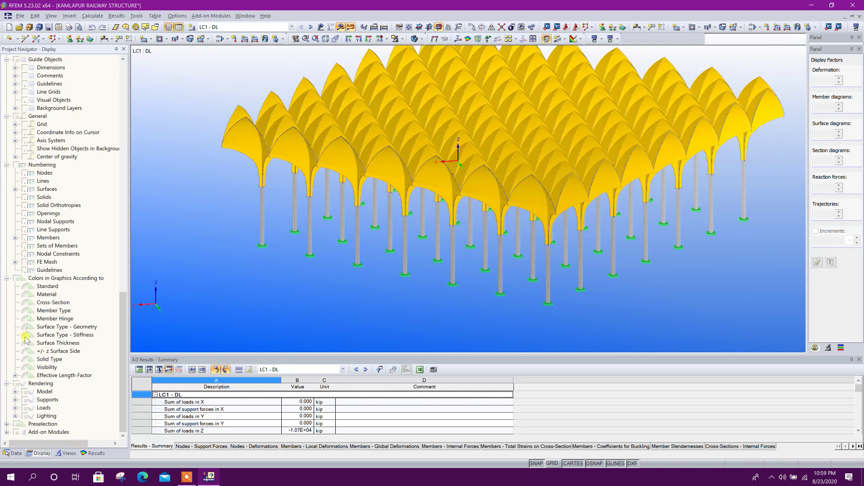
click(26, 335)
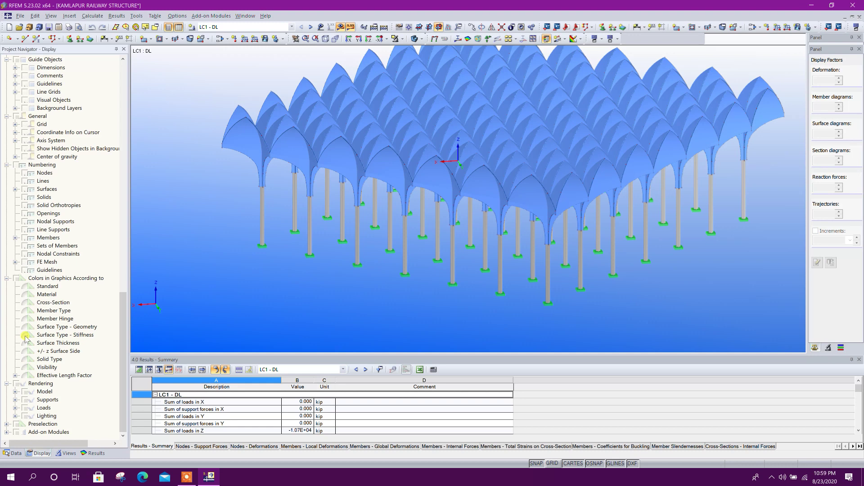
click(27, 344)
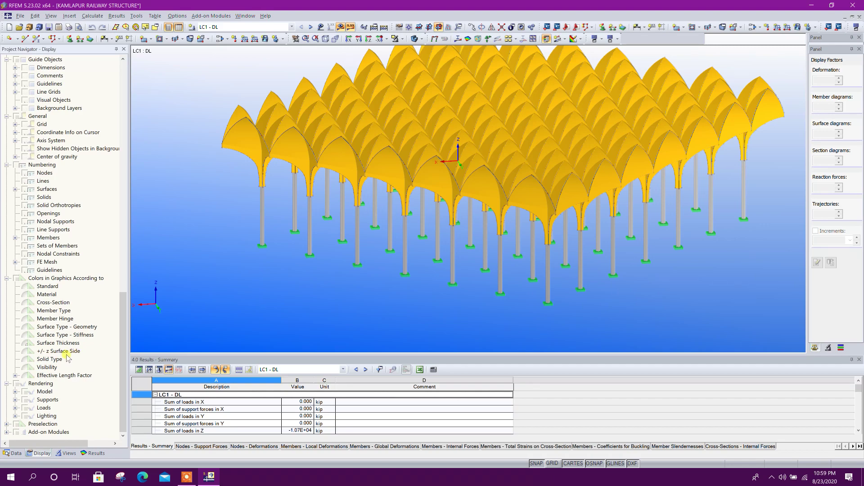
Step: Colour the model according to the +/- z surface side and view the roof from several sides
click(25, 352)
ctrl+middle_drag(290, 275, 208, 309)
ctrl+middle_drag(337, 295, 522, 324)
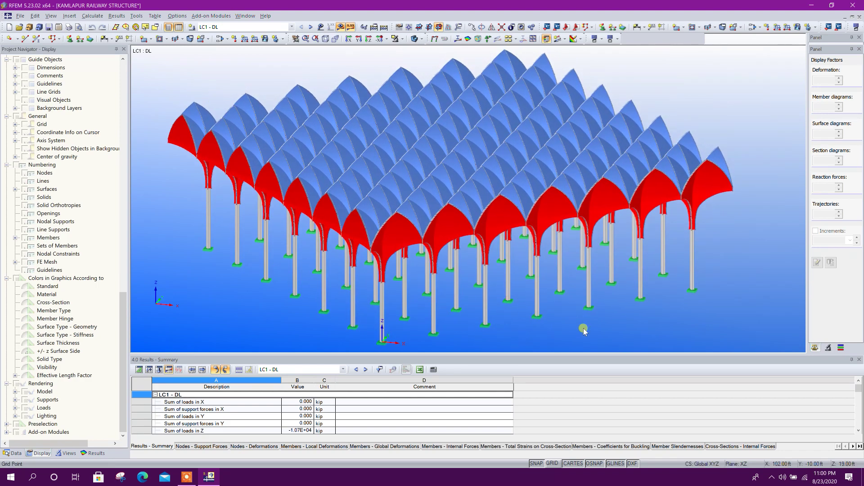
middle_drag(579, 326, 581, 320)
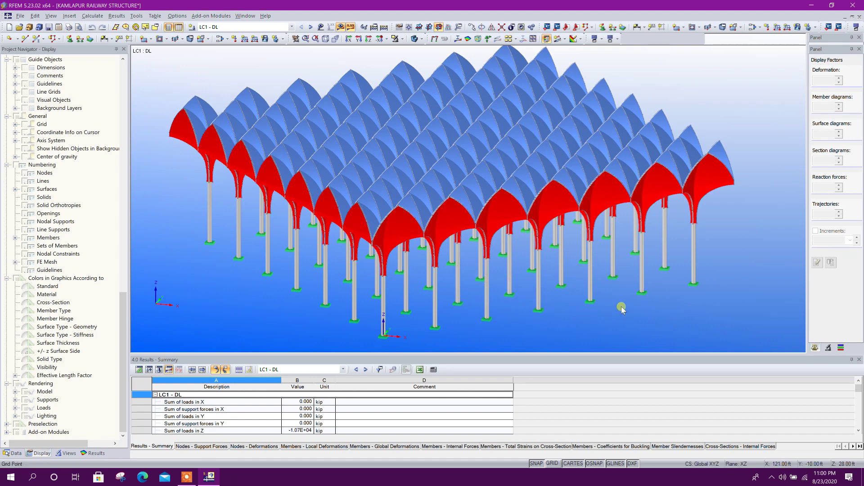
middle_drag(604, 304, 618, 320)
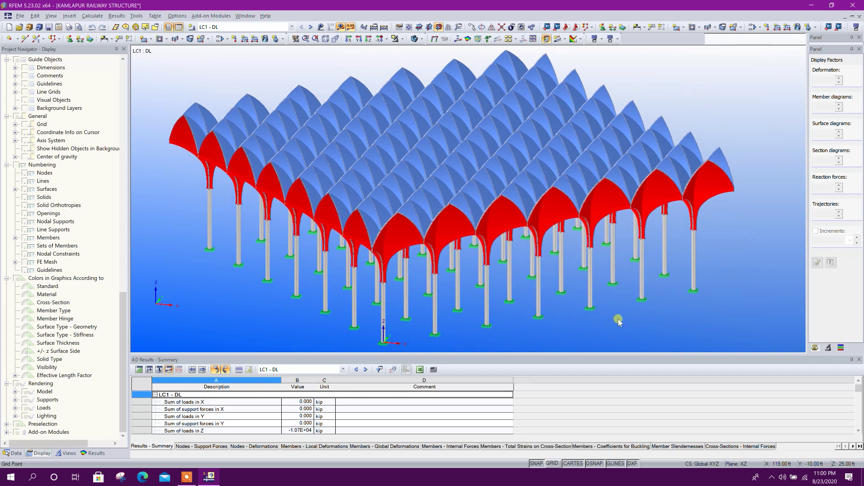